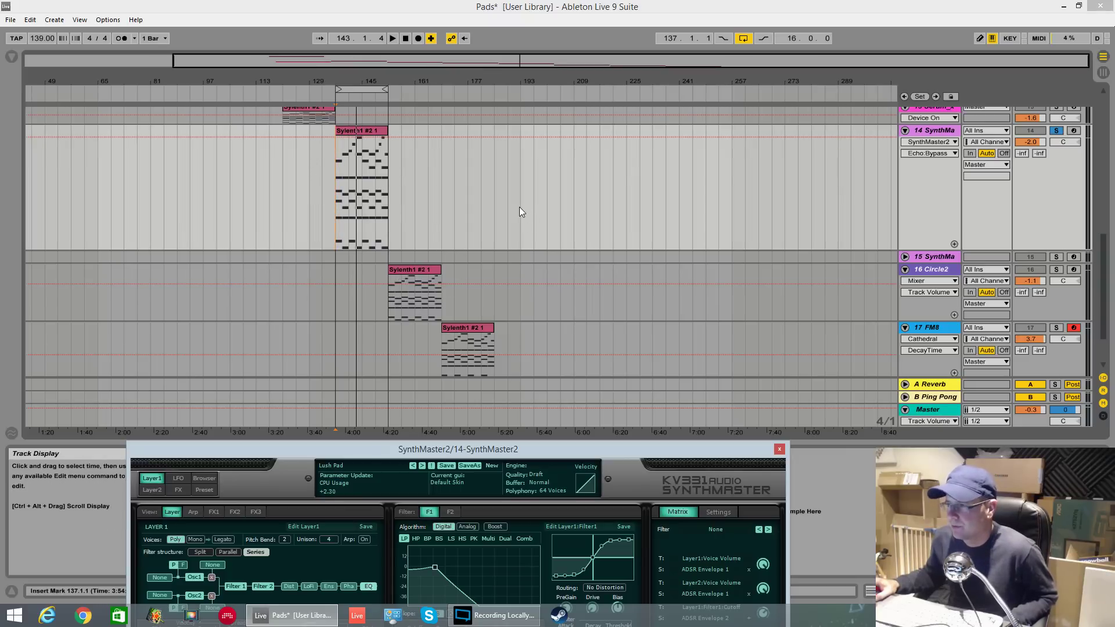
Step: Move the SynthMaster2 window over the arrangement and play the track 14 pad clip from bar 137
click(423, 186)
scroll(415, 194, up, 3)
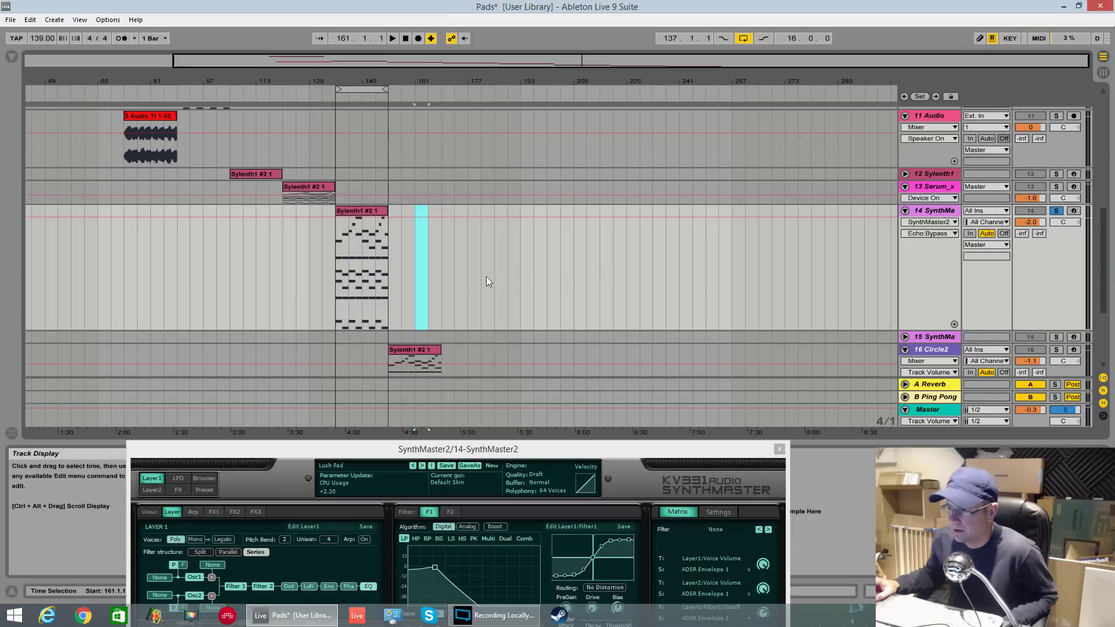
click(336, 232)
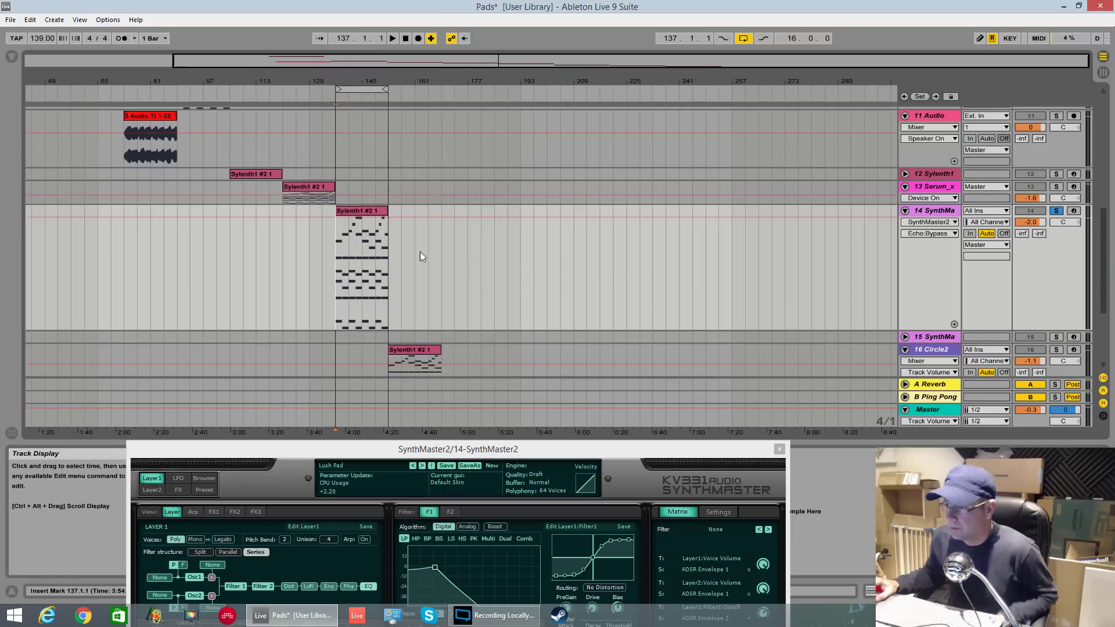
drag(427, 449, 512, 114)
key(space)
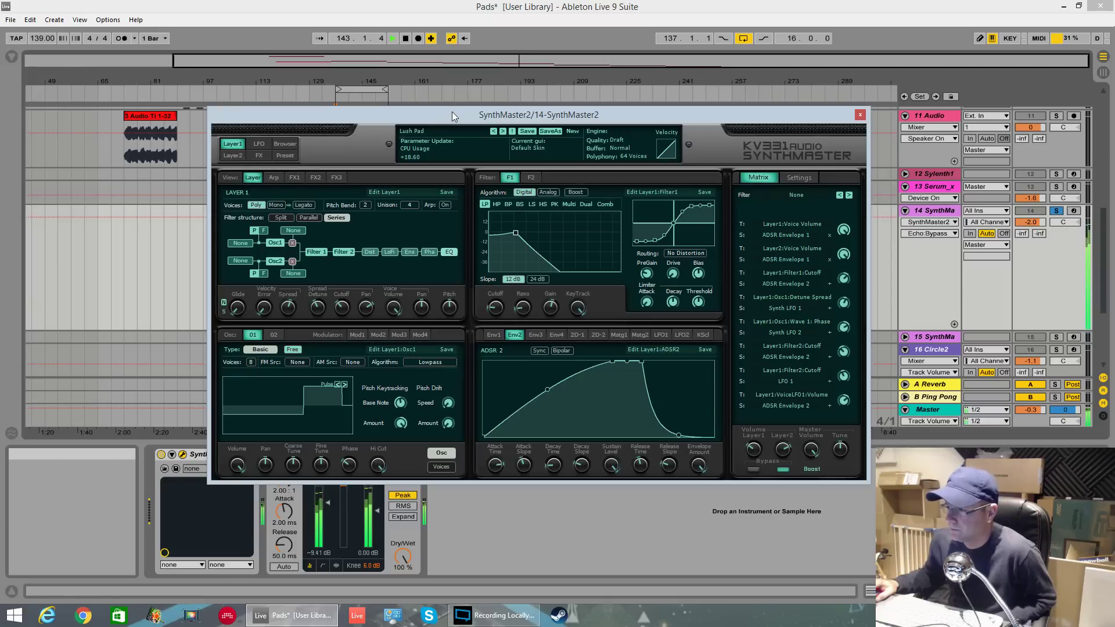
Step: Display the ADSR 1 envelope of the Lush Pad preset while it plays, and stop playback
mouse_move(452, 111)
mouse_down()
mouse_move(456, 239)
mouse_move(422, 388)
mouse_move(456, 101)
mouse_up()
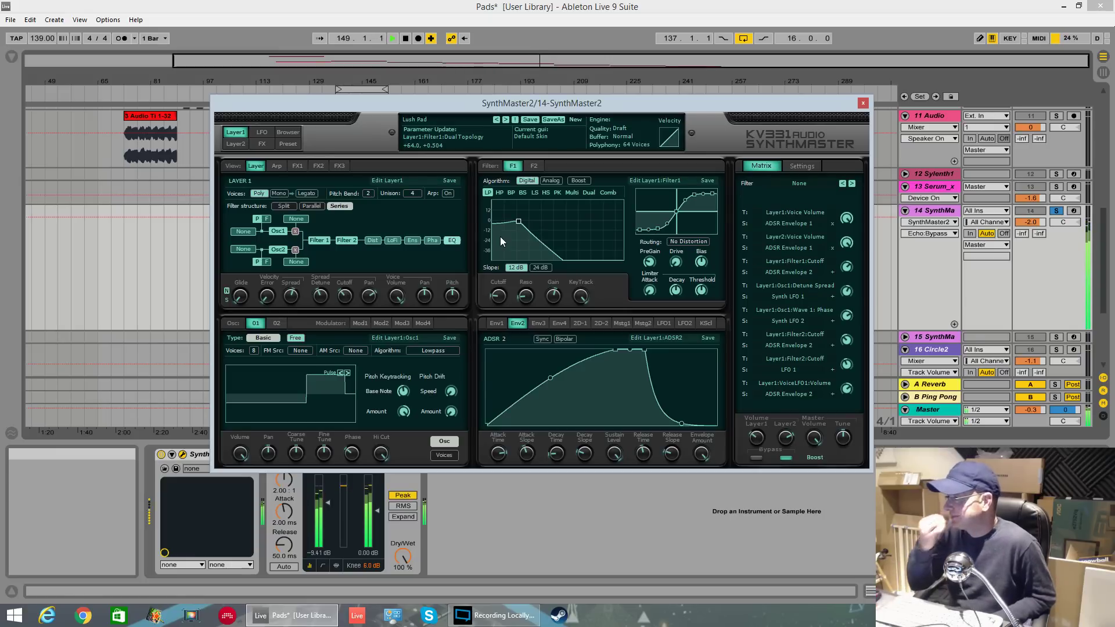
click(497, 323)
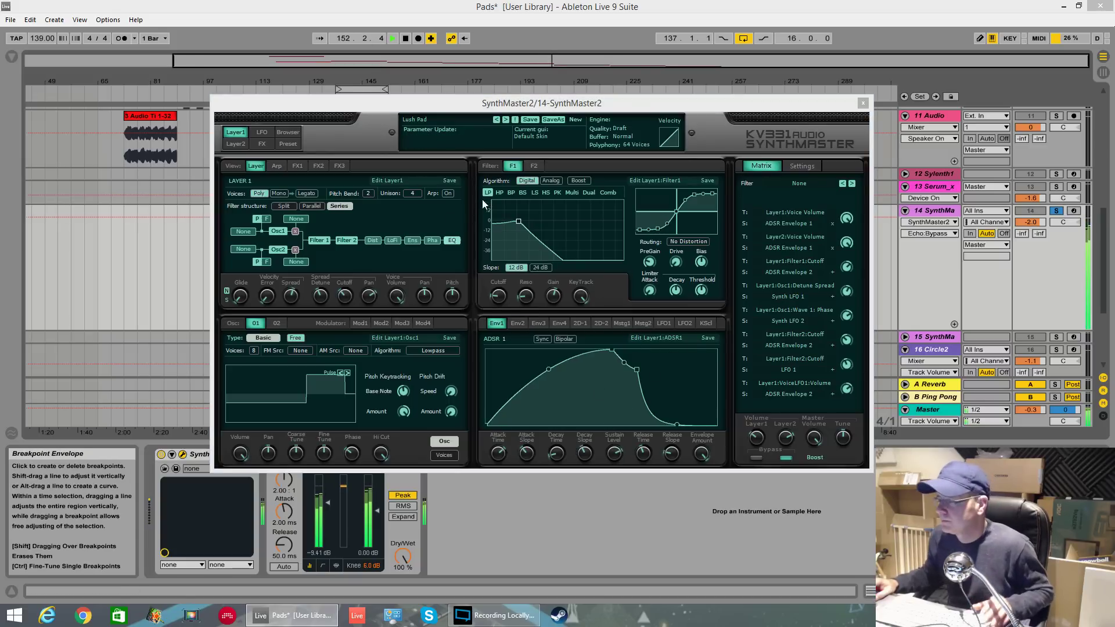
key(space)
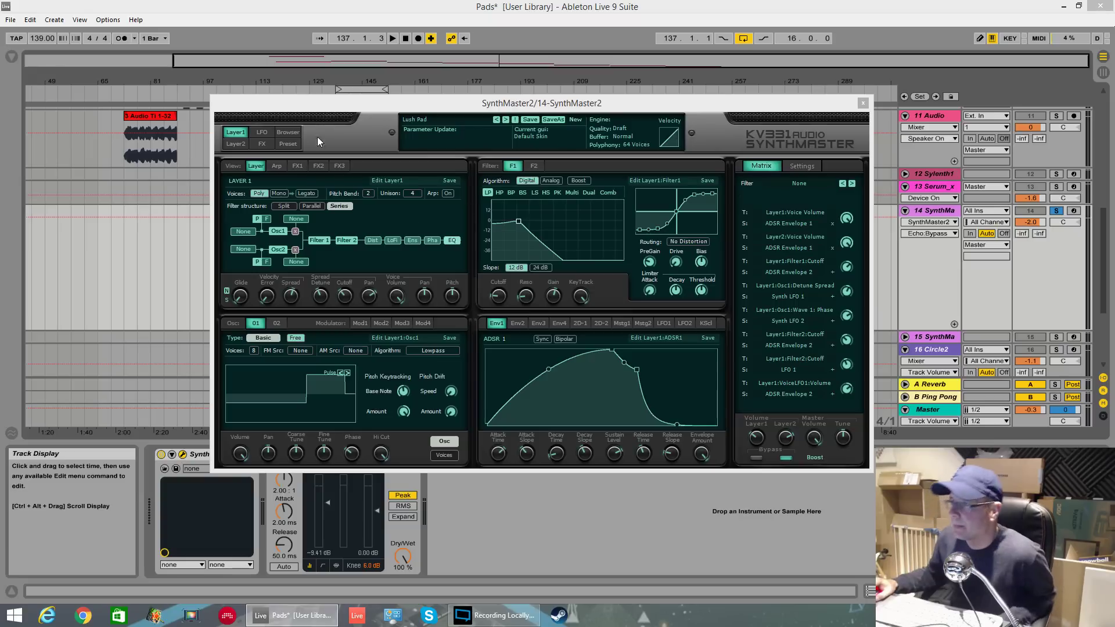
Step: Open the track 14 pad clip in an enlarged note editor and examine its chord notes
drag(528, 103, 509, 258)
double_click(338, 222)
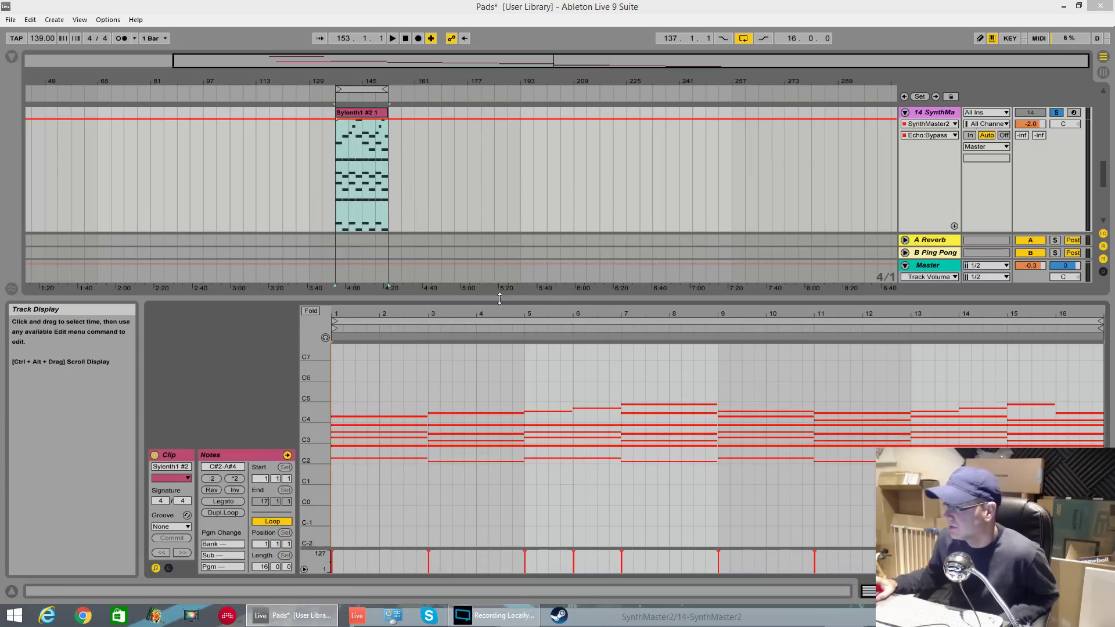
double_click(319, 404)
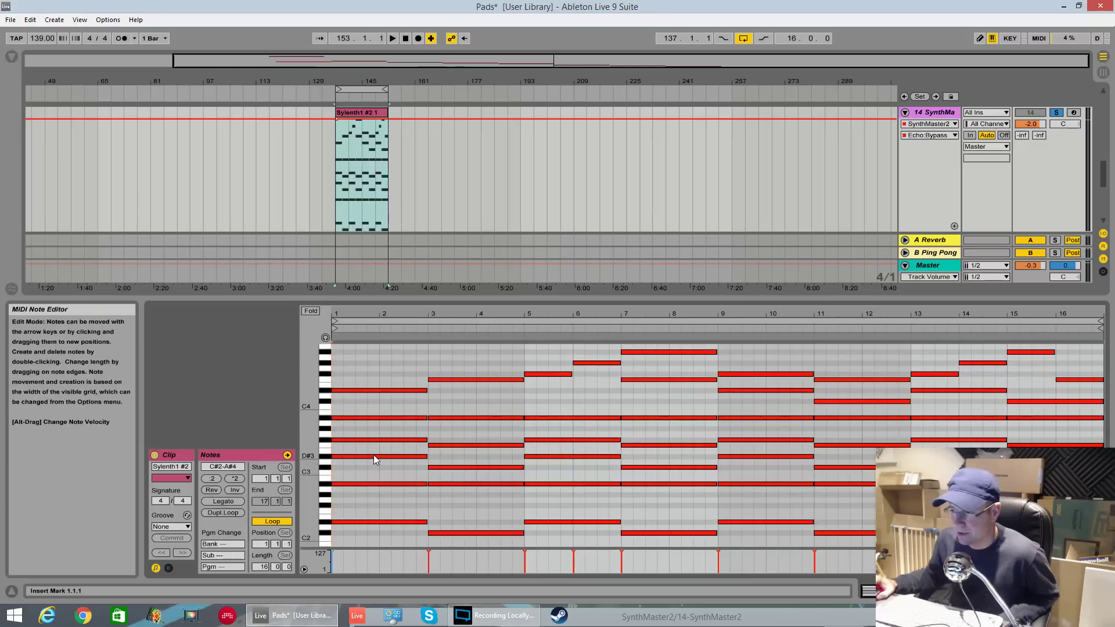
scroll(372, 455, down, 3)
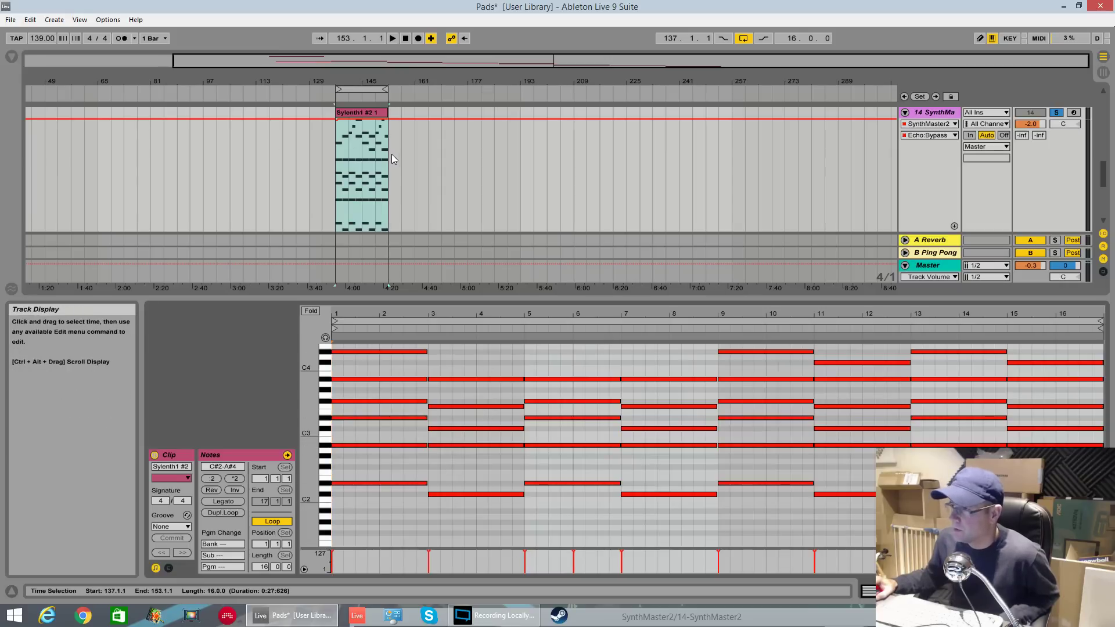
Step: Return to track 14's devices, reopen the SynthMaster2 window and play the pad clip again
click(381, 152)
scroll(430, 168, up, 3)
click(876, 180)
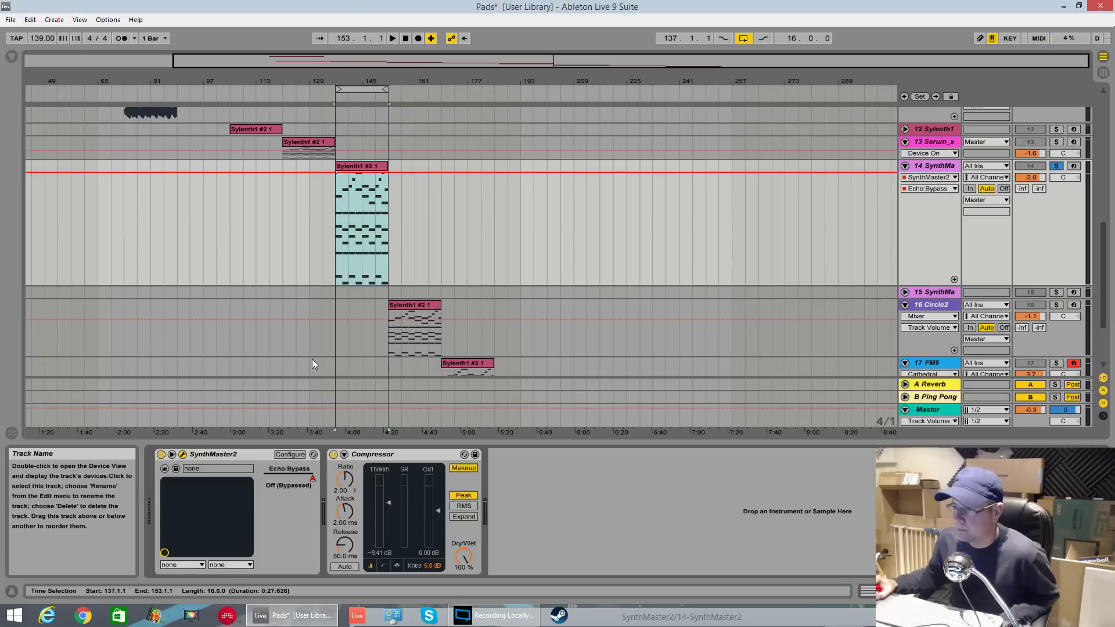
click(183, 456)
drag(493, 232, 495, 208)
key(space)
click(463, 42)
click(463, 41)
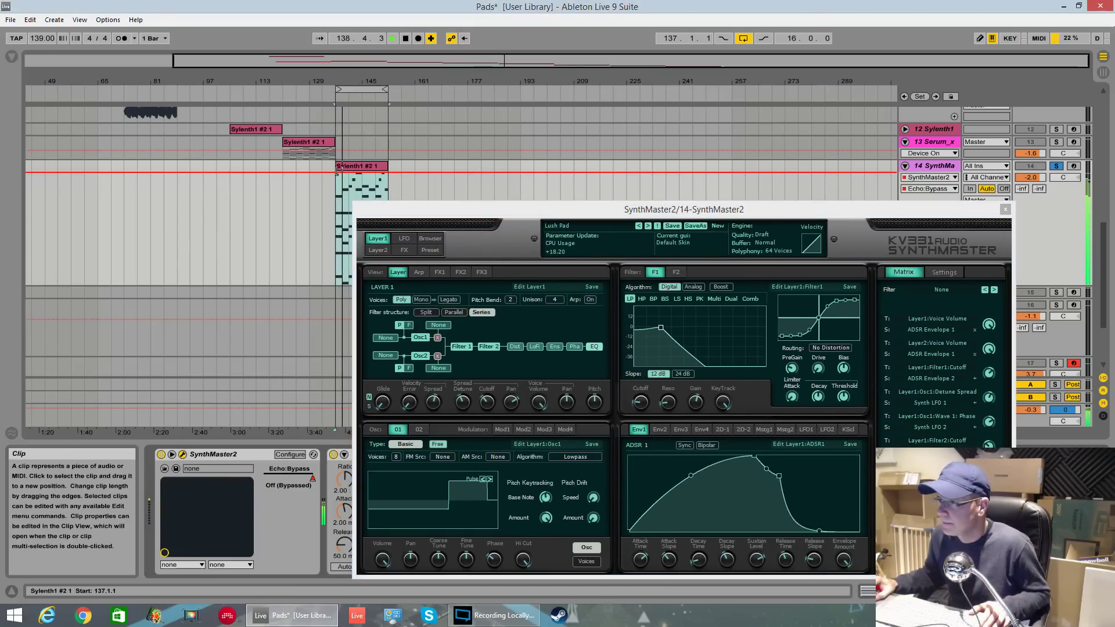
click(337, 172)
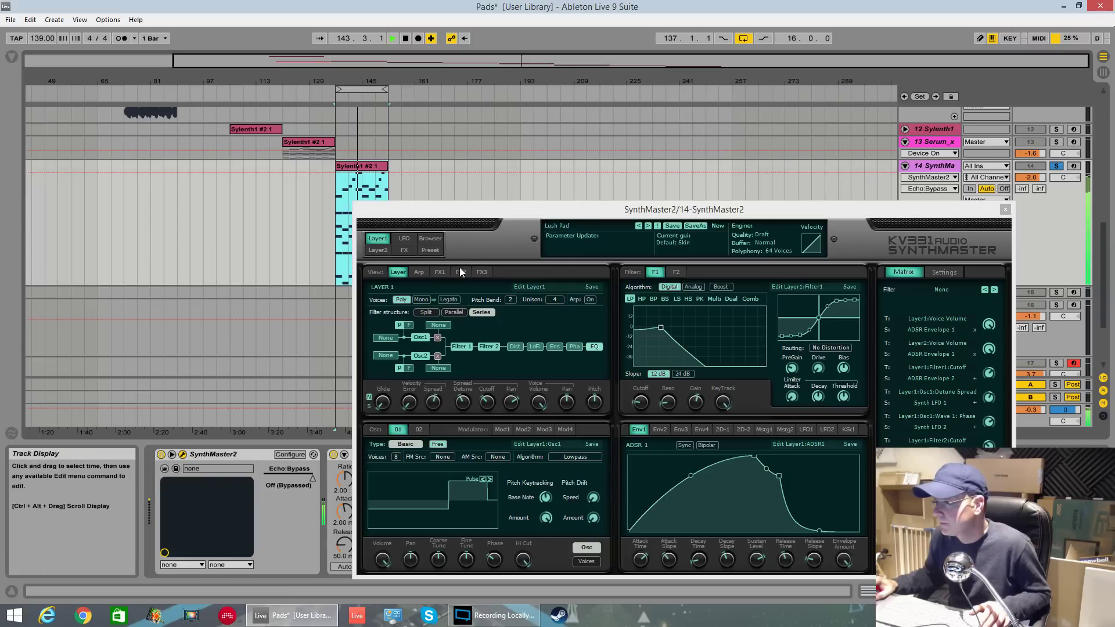
Step: Stop playback, examine the Lush Pad preset's FX page and return to the Layer 1 page
click(402, 251)
key(space)
drag(512, 209, 419, 142)
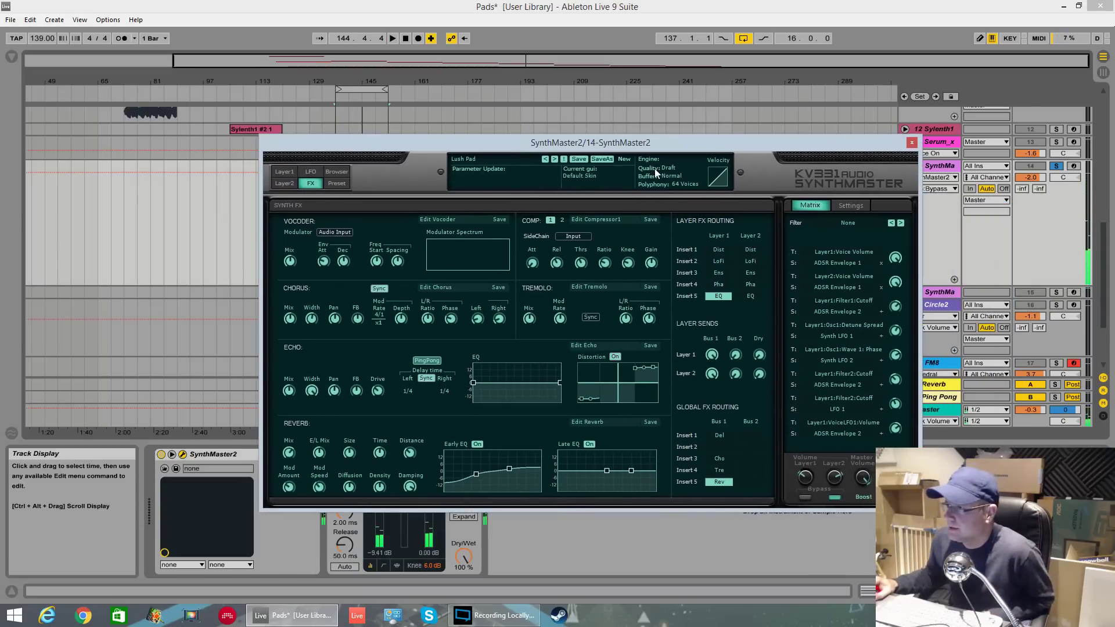
click(284, 171)
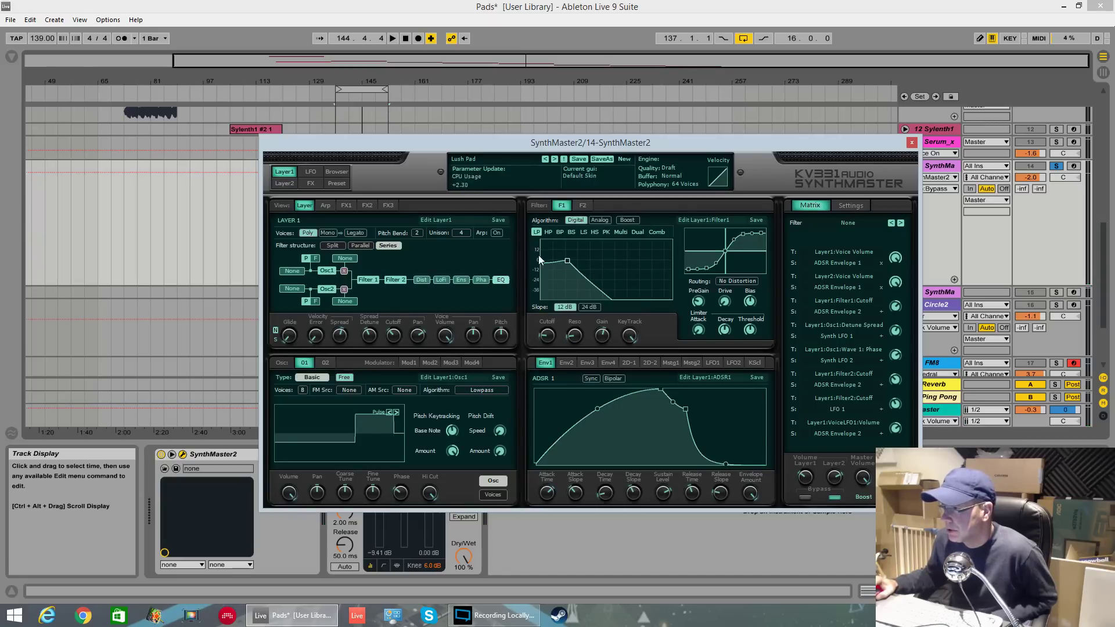
Step: Try the Load Default preset option and audition the sound with a lower Layer 1 volume
click(625, 159)
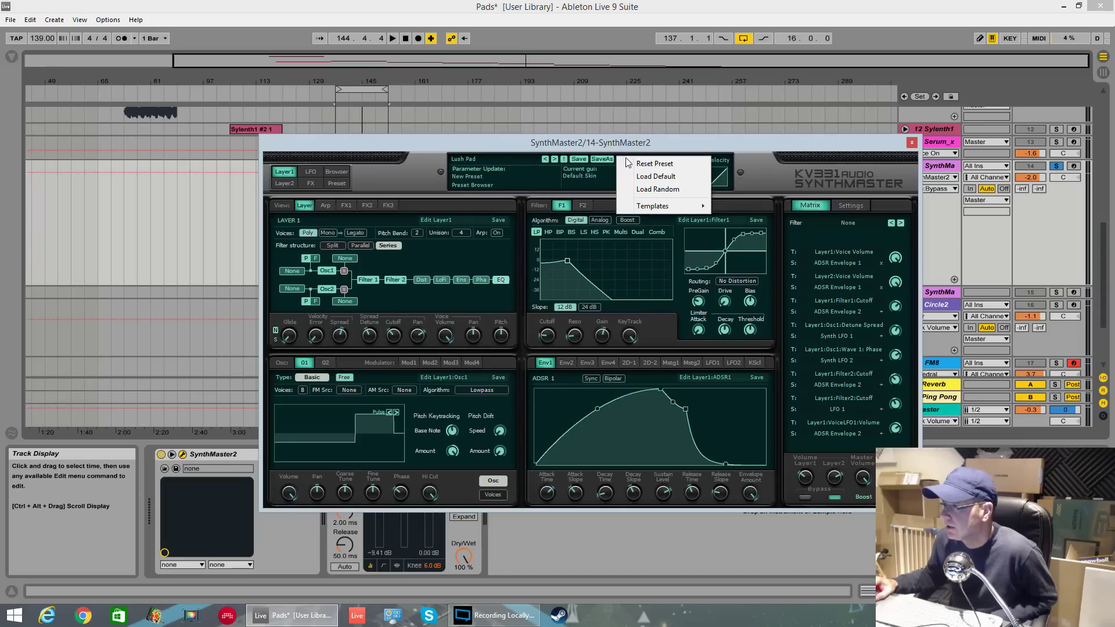
click(659, 177)
key(space)
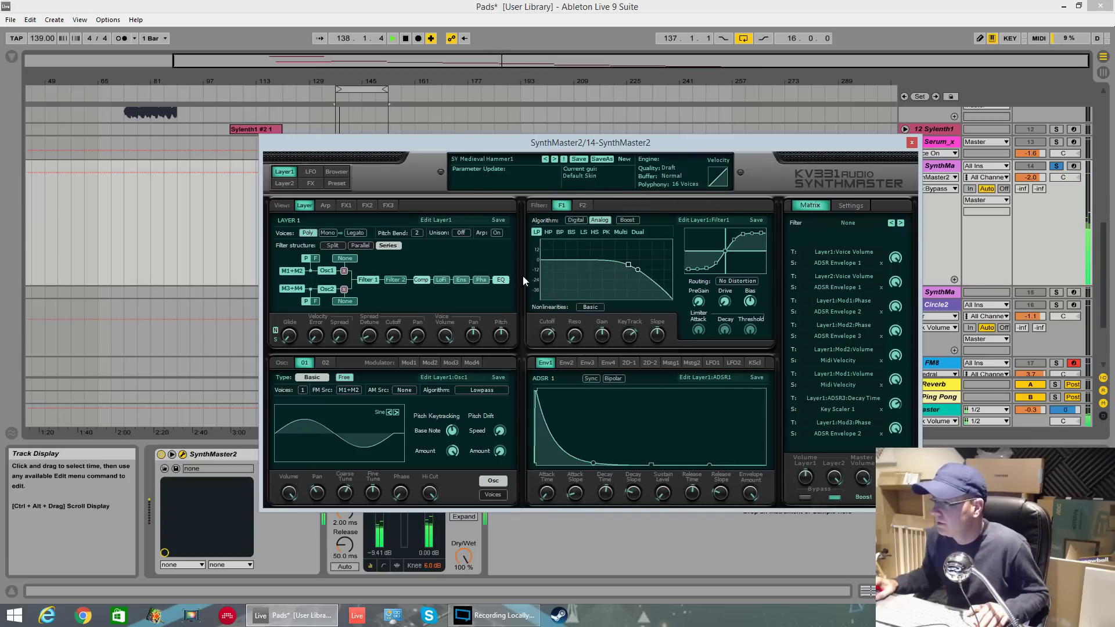
key(space)
drag(806, 478, 807, 492)
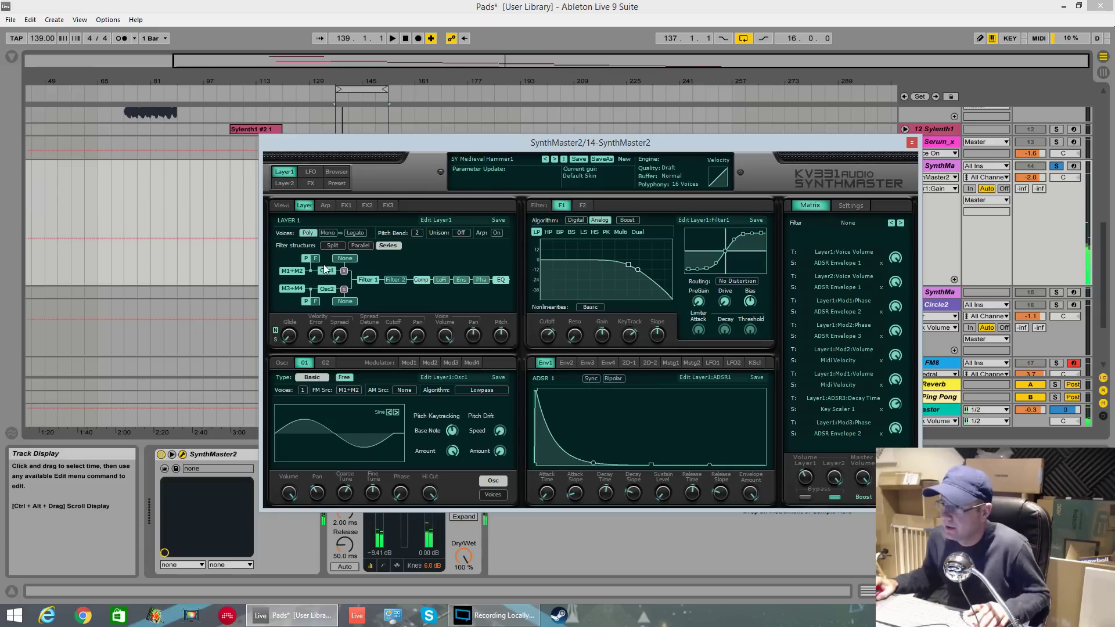
key(space)
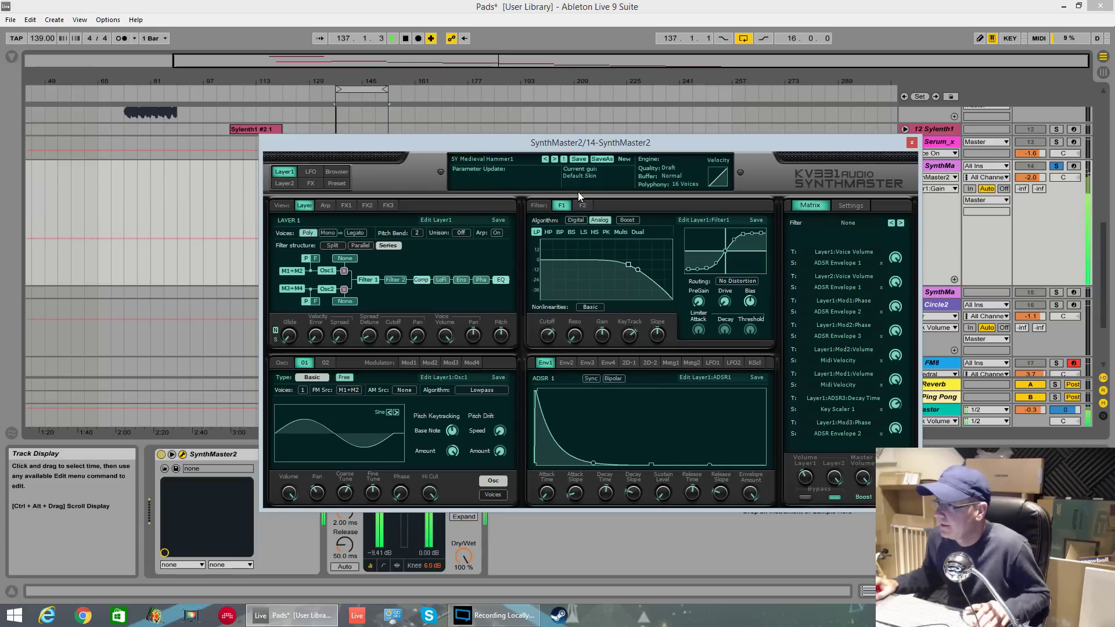
key(space)
Step: Reset SynthMaster2 to a blank preset and audition it from the start of the pad clip
click(246, 168)
click(335, 180)
click(637, 213)
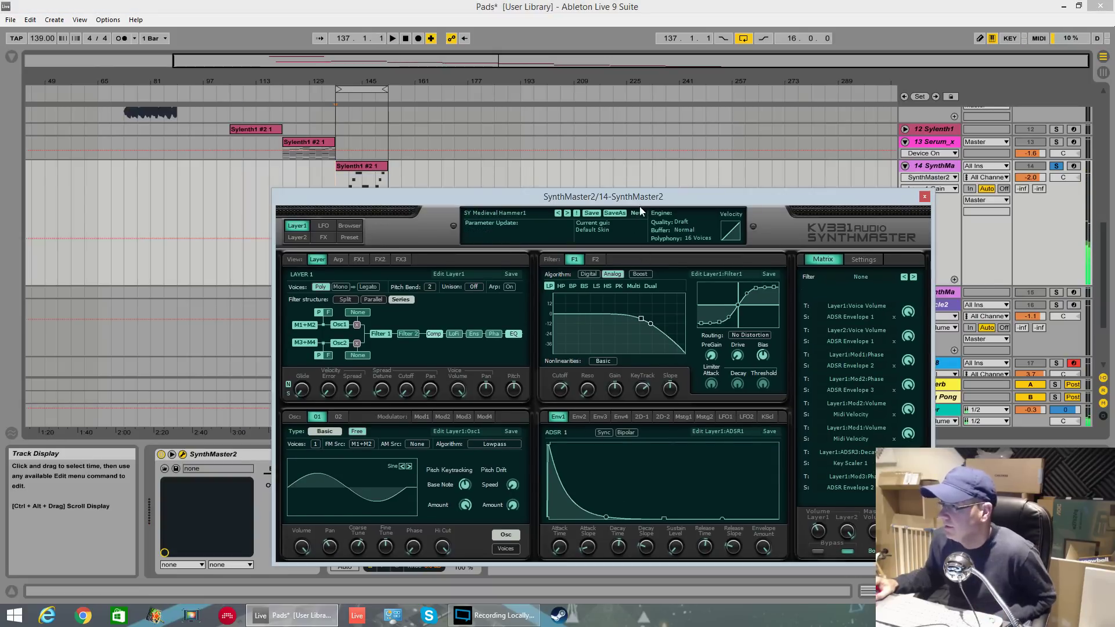
click(648, 231)
click(637, 213)
click(659, 219)
key(space)
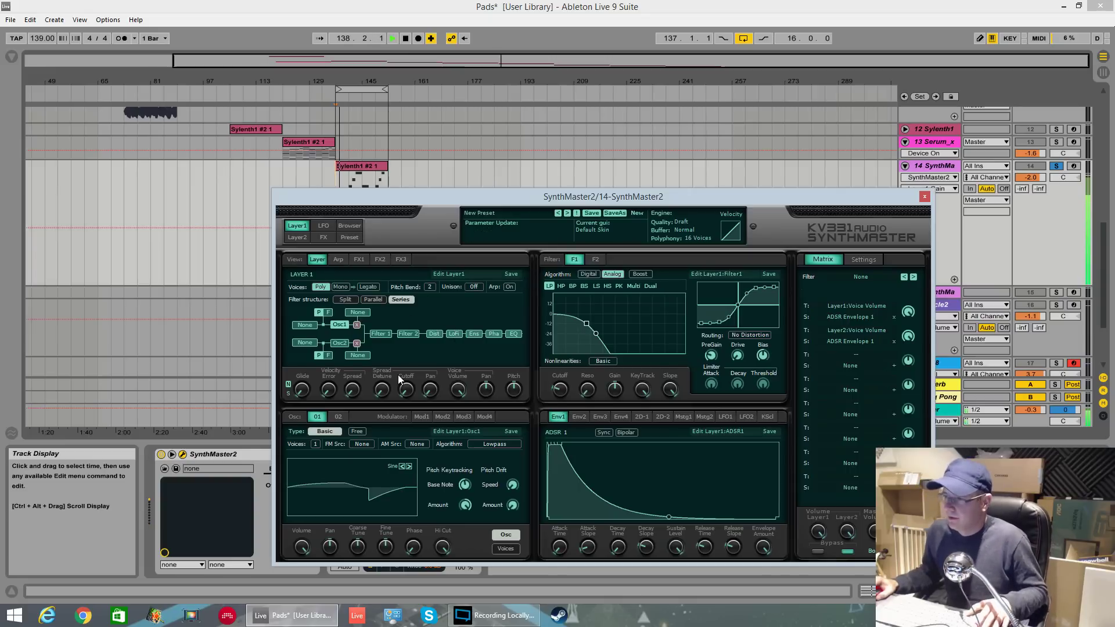
key(space)
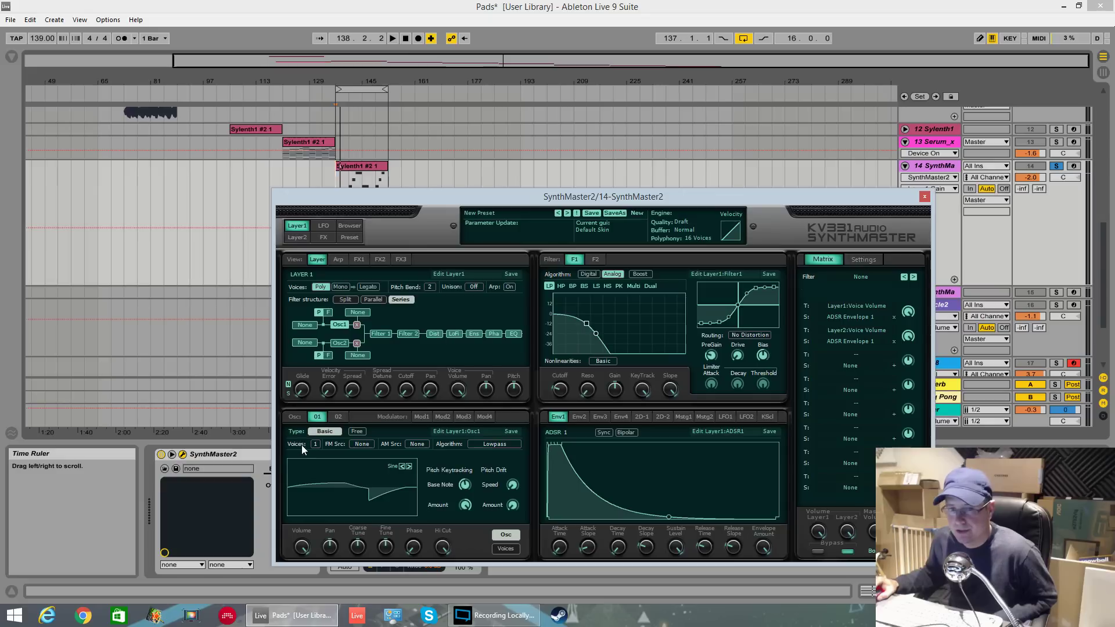
Step: Set oscillator 1's waveform to Pulse and its number of voices to 8
click(393, 466)
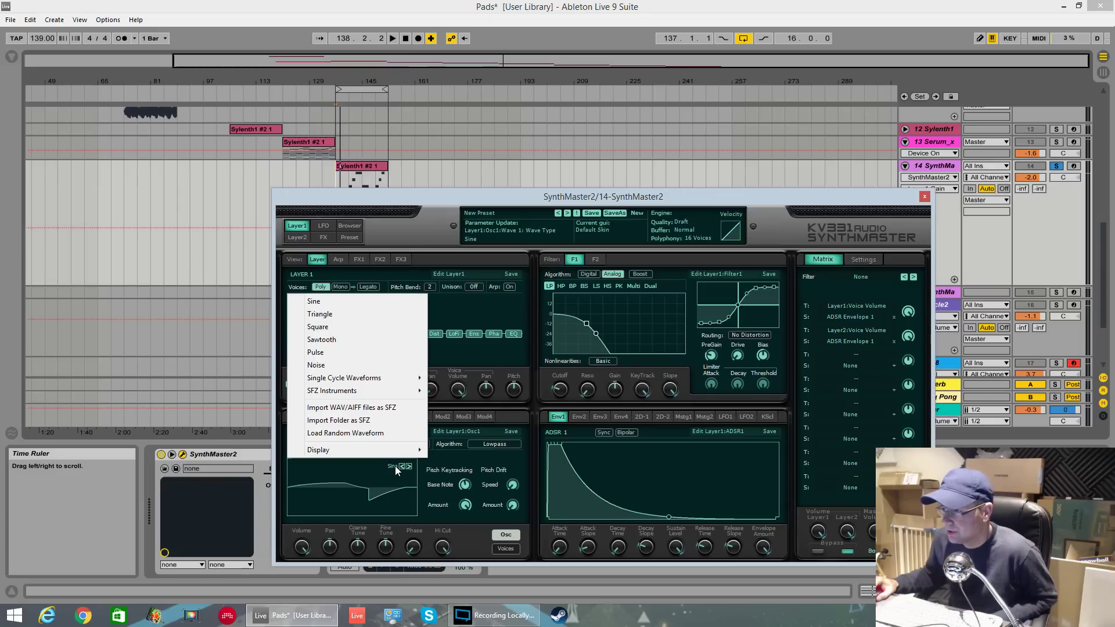
click(317, 352)
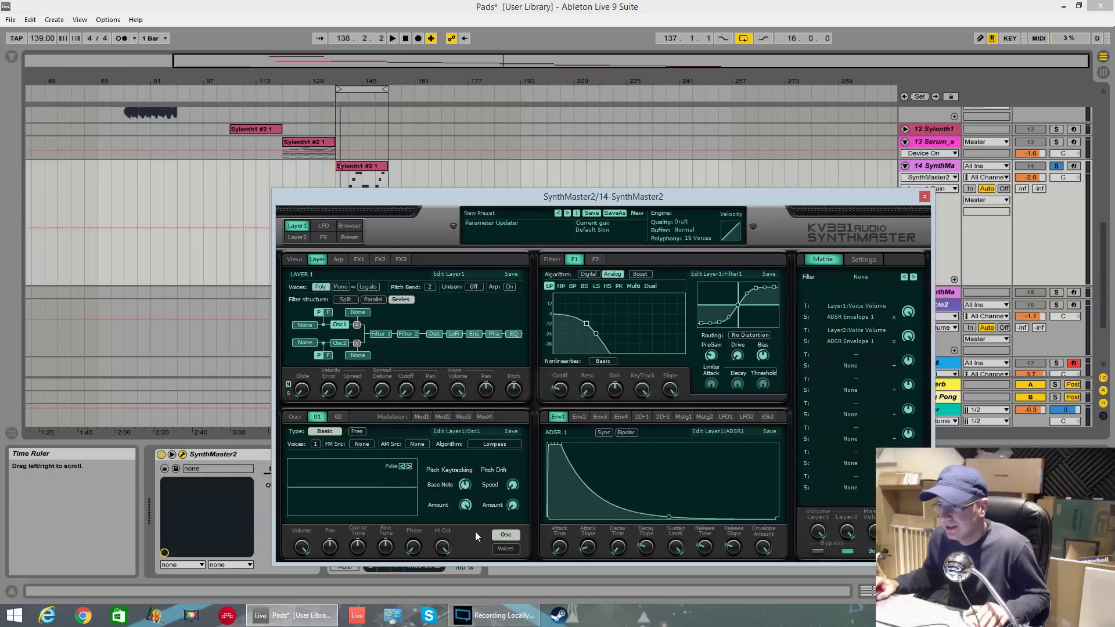
click(315, 444)
click(338, 550)
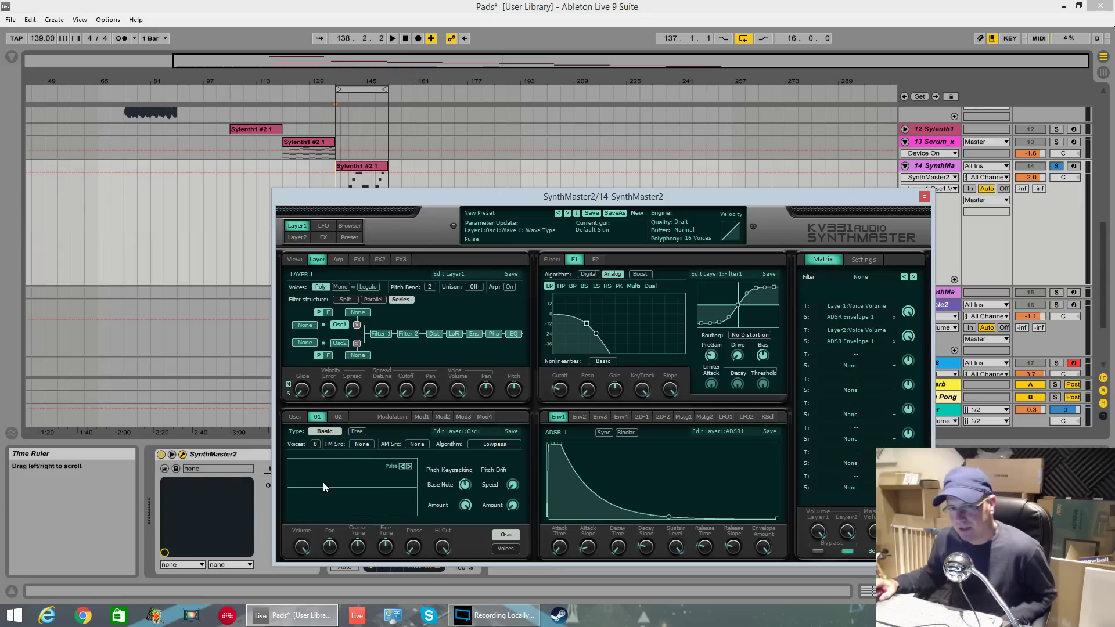
Step: Open oscillator 1's voice settings and try adjusting the stereo spread
click(499, 547)
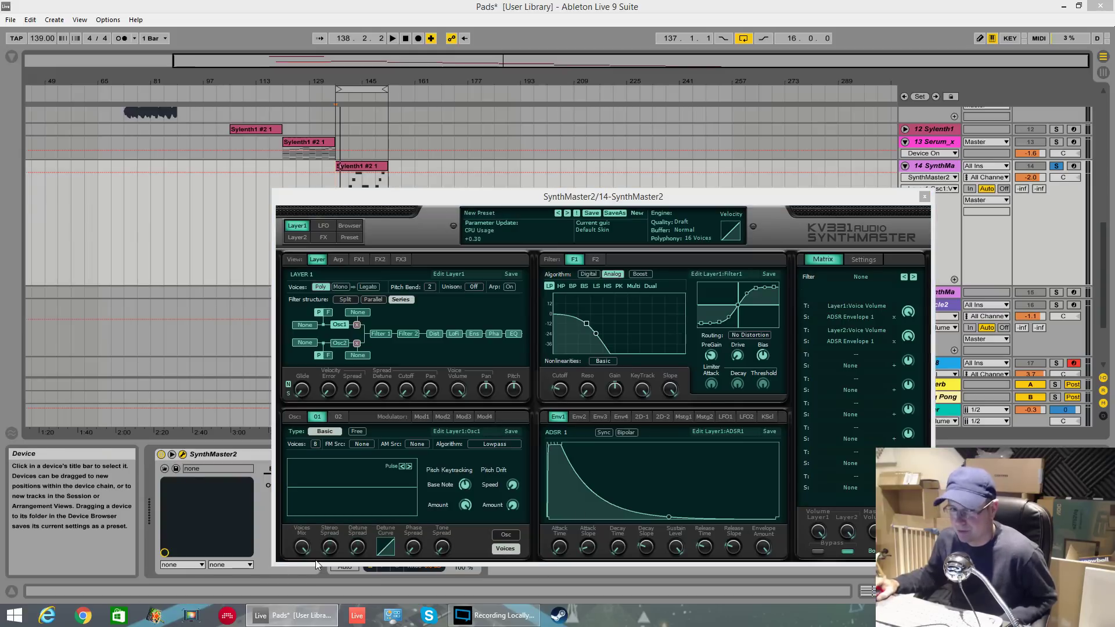
drag(330, 547, 342, 494)
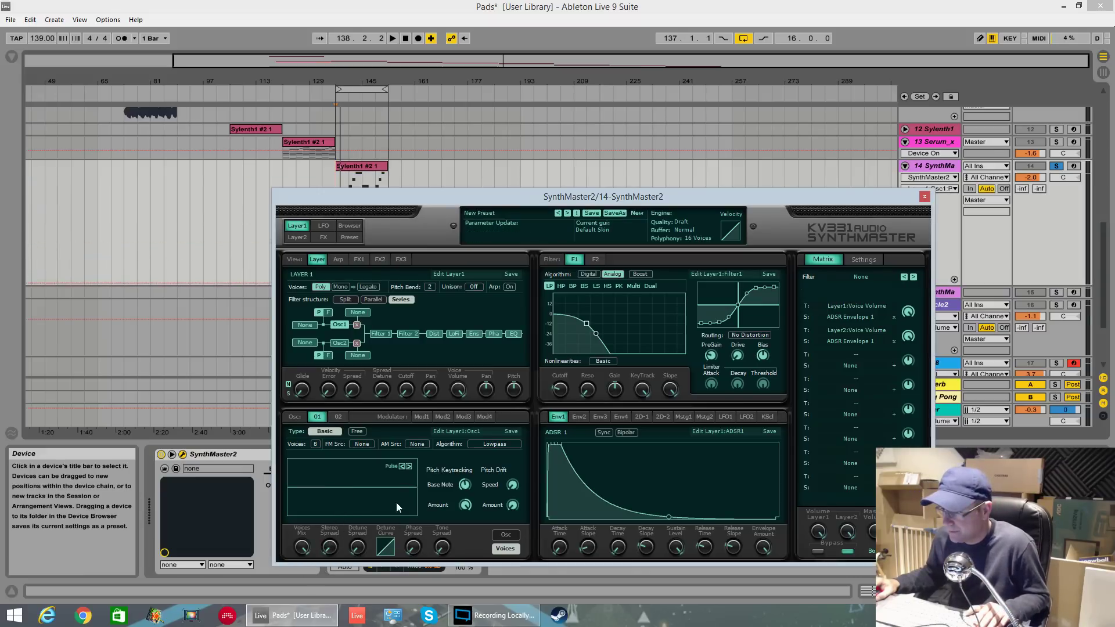
Step: Shift the phase of oscillator 1 to give the pulse wave an audible shape, and audition it
click(506, 534)
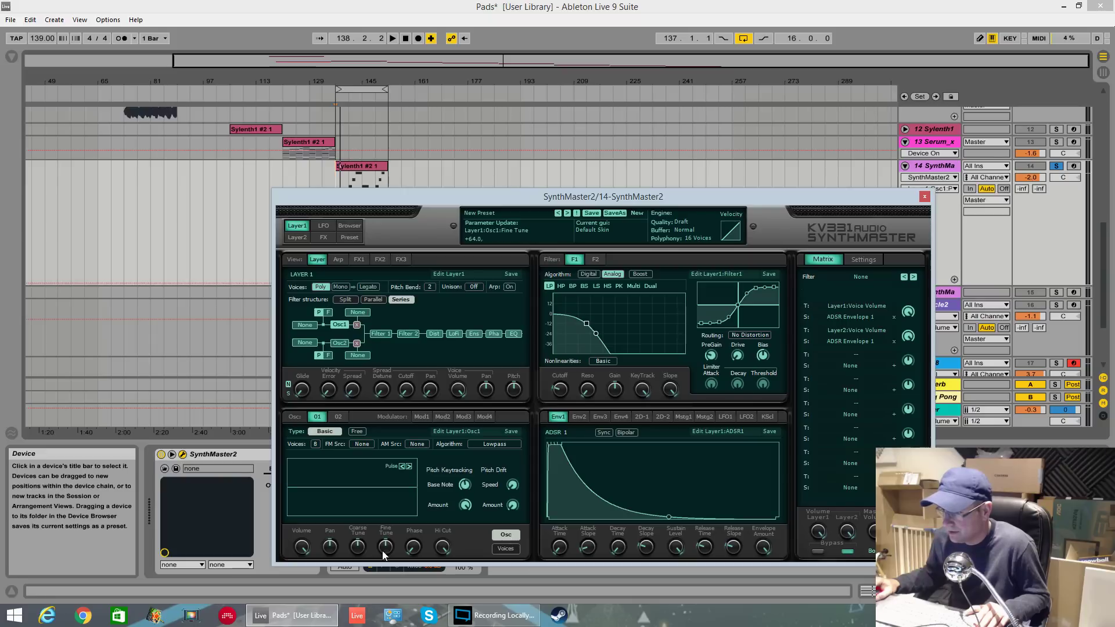
key(space)
key(space)
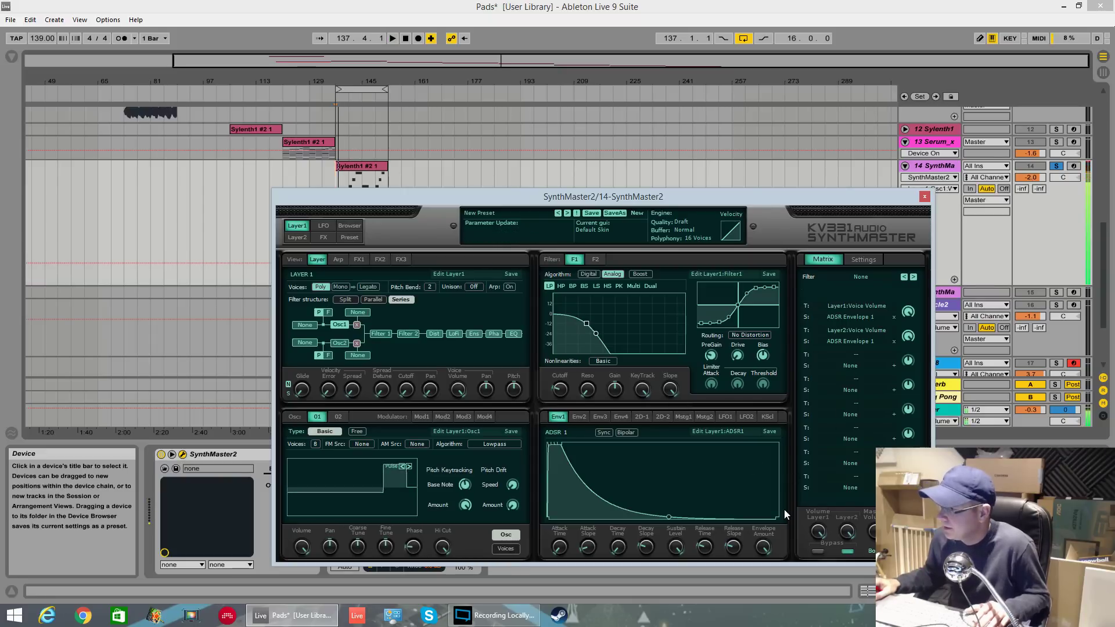
Step: Set the Layer 1 volume to +29.0, move the synth window higher and audition the patch
key(space)
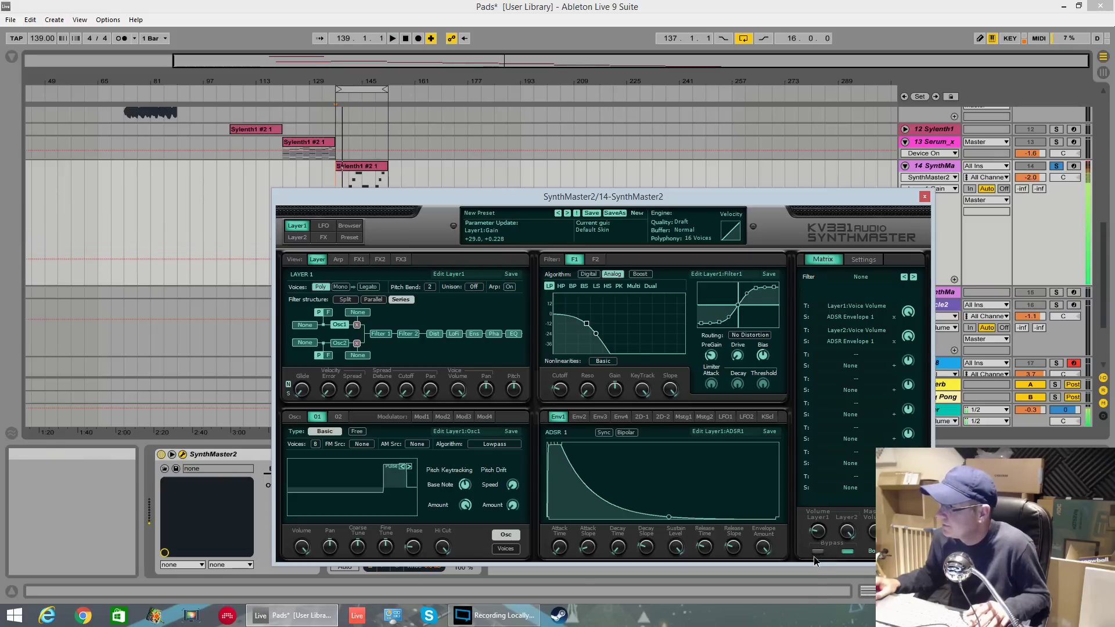
key(space)
drag(677, 201, 674, 115)
key(space)
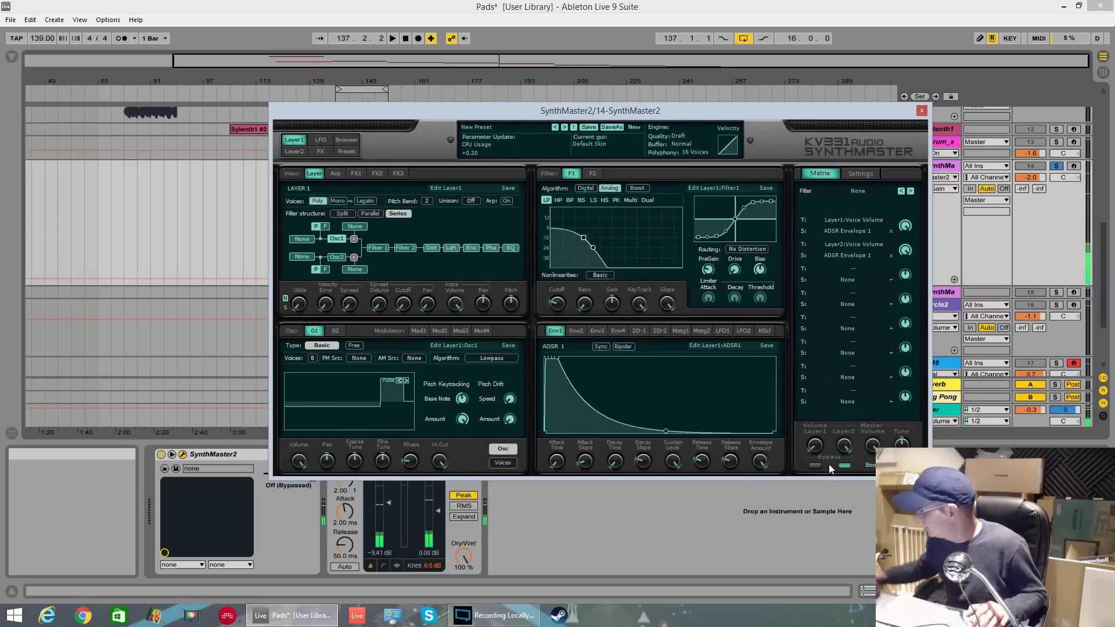
key(space)
key(space)
Step: Check oscillator 1's fine tuning and listen to the patch briefly
click(388, 462)
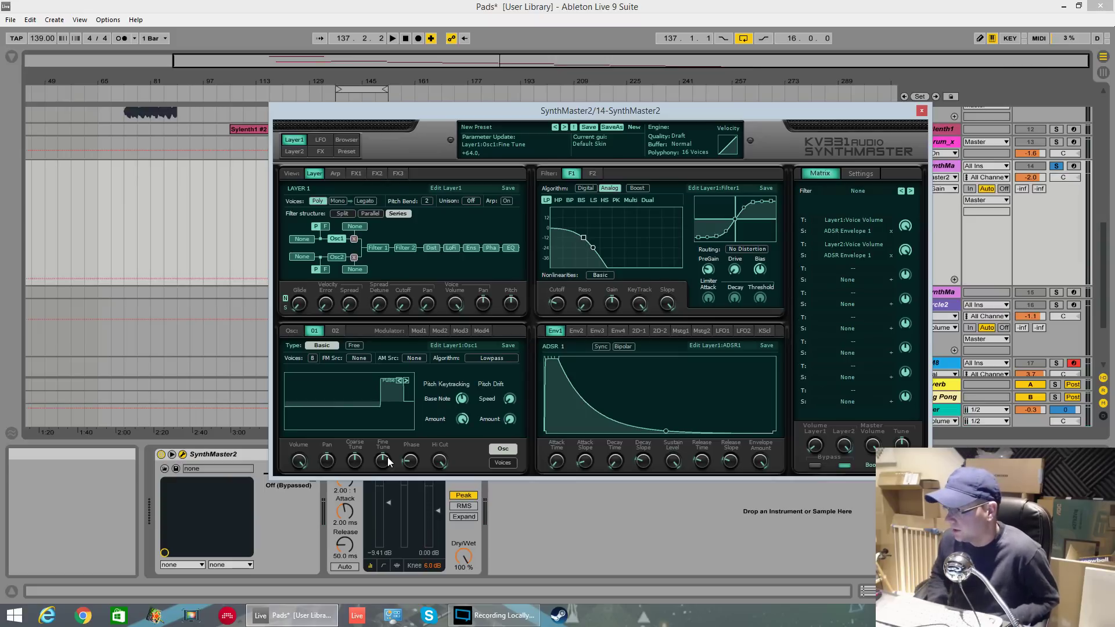
key(space)
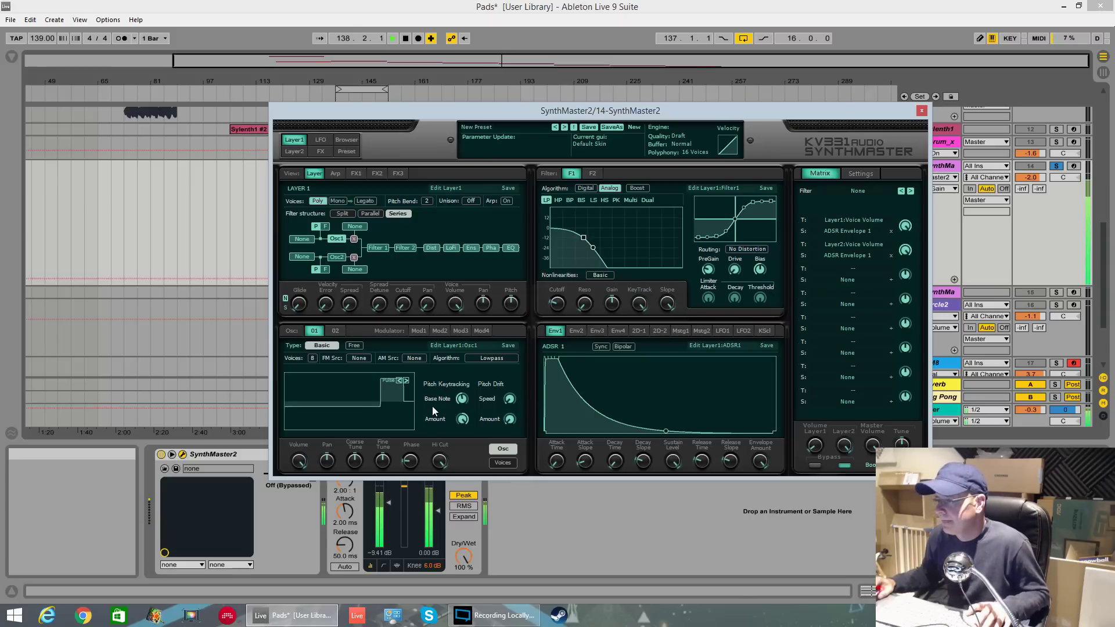
key(space)
Step: Set the stereo spread of oscillator 1's voices to +80.0 and audition the result
click(499, 464)
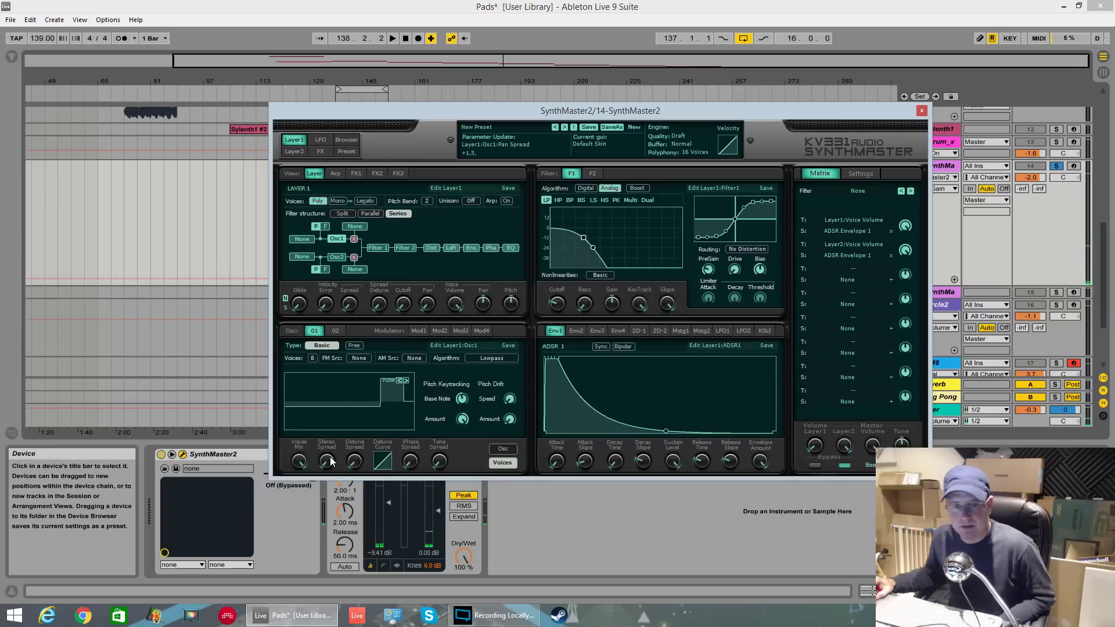
drag(336, 429, 357, 371)
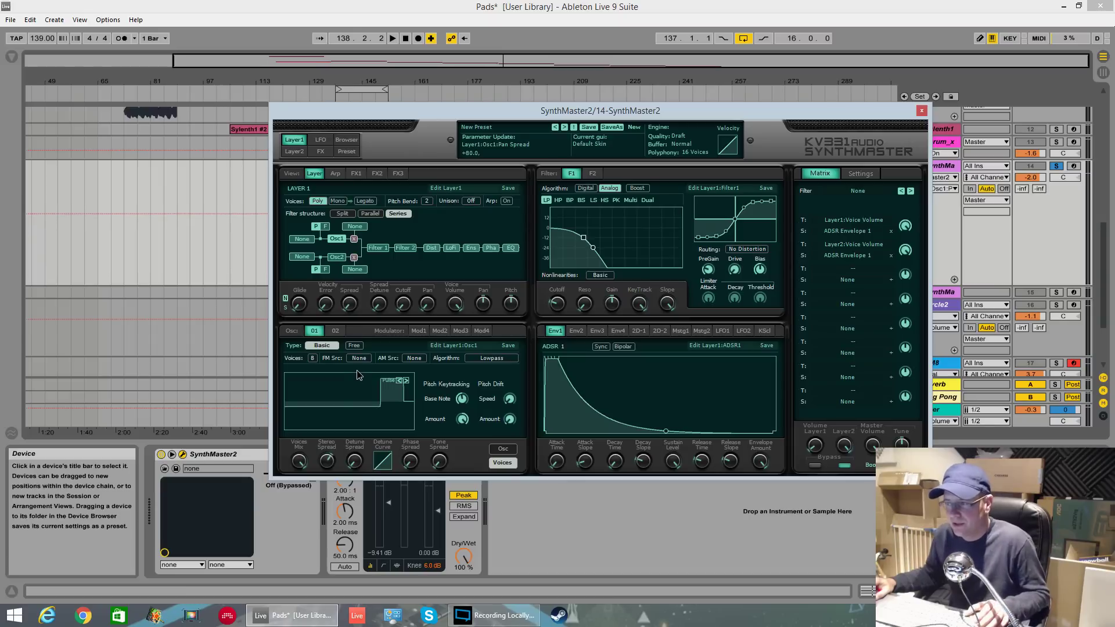
key(space)
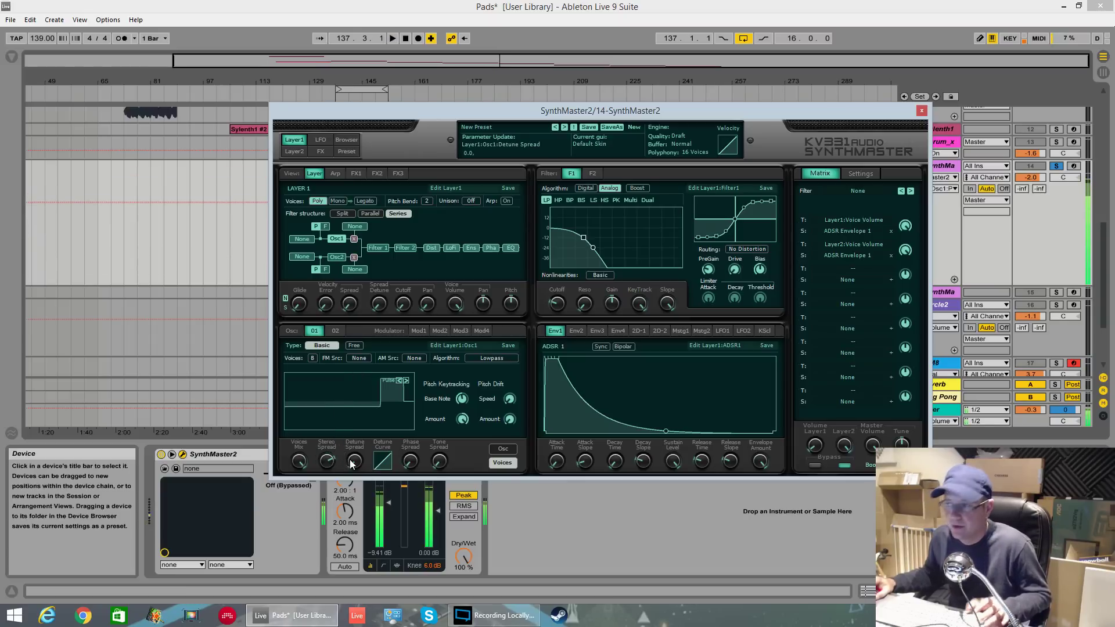
Step: Raise the detune spread of oscillator 1's voices, turn on its free running mode and audition the sound
drag(358, 468, 362, 417)
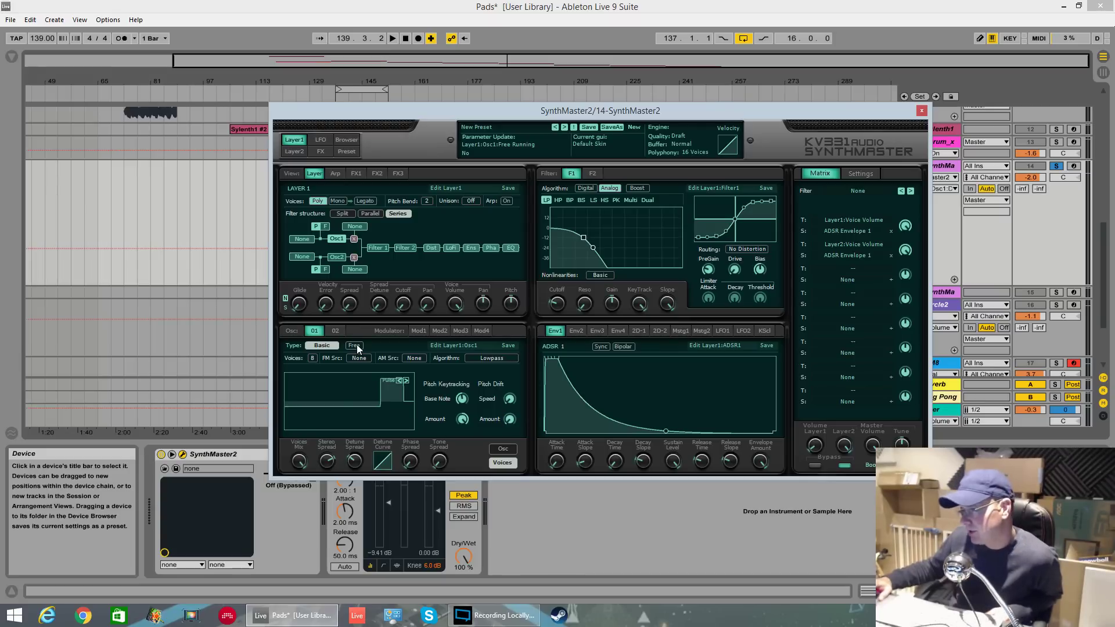
click(356, 346)
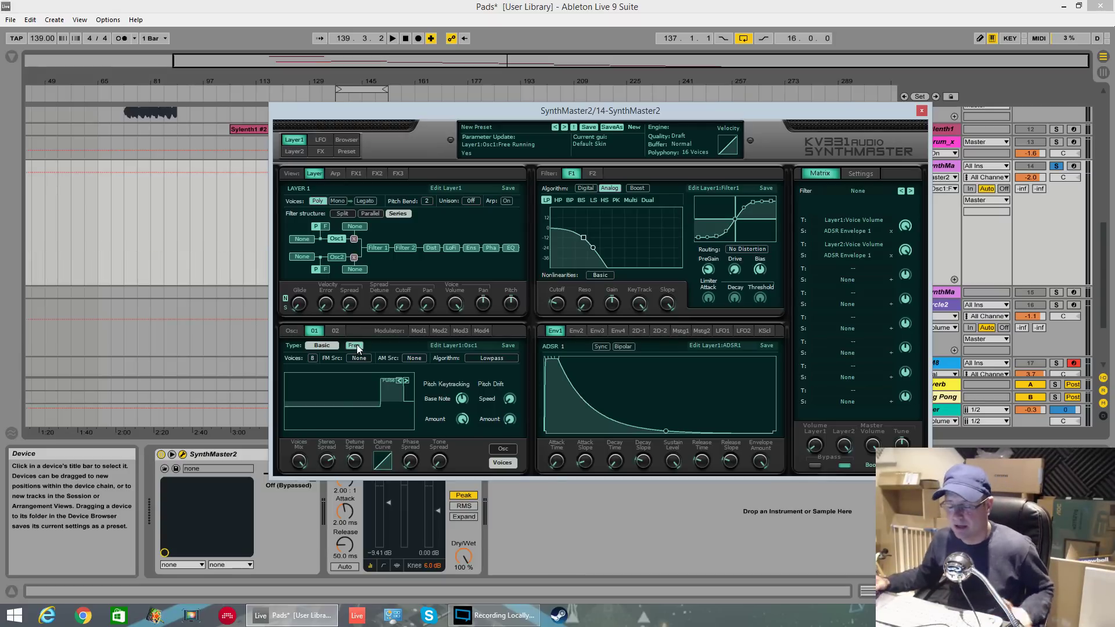
key(space)
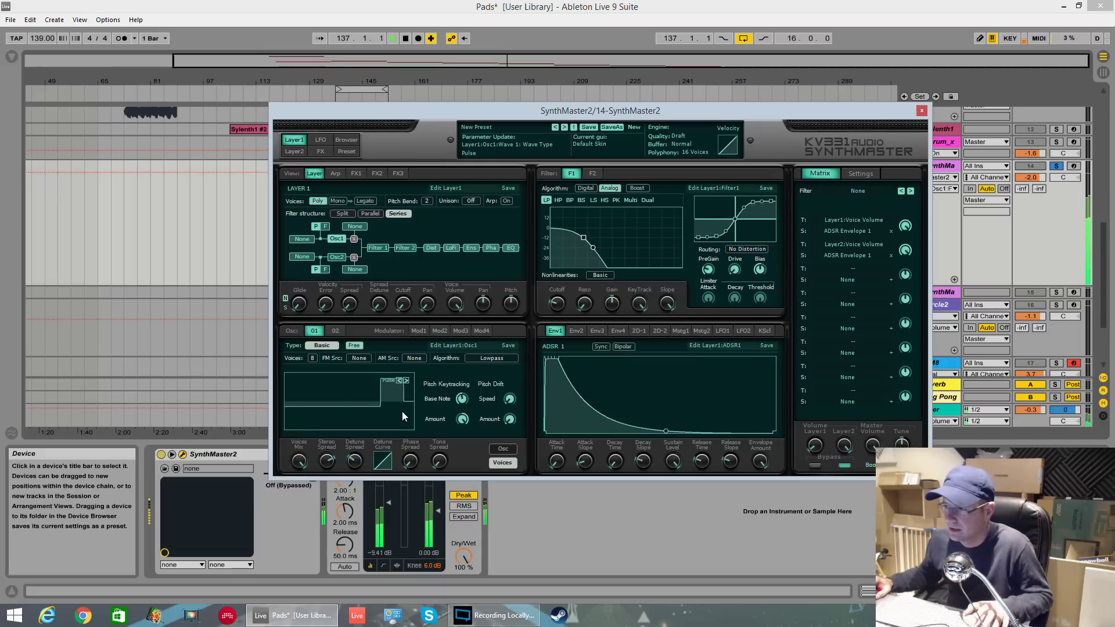
key(space)
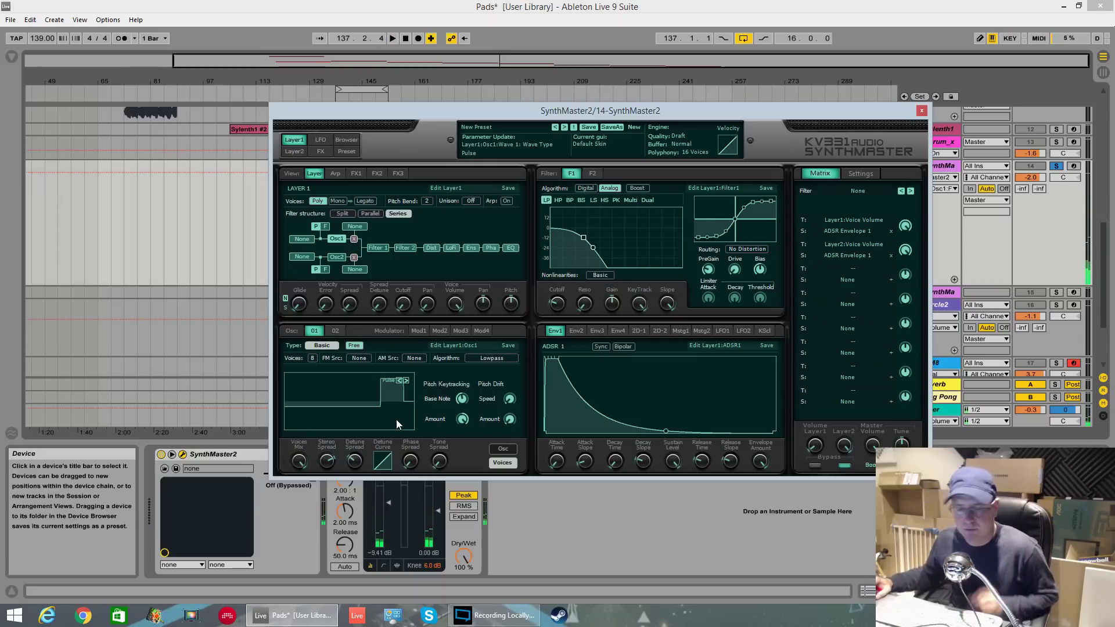
Step: Set oscillator 1's phase spread to +33.6 while the loop plays
key(space)
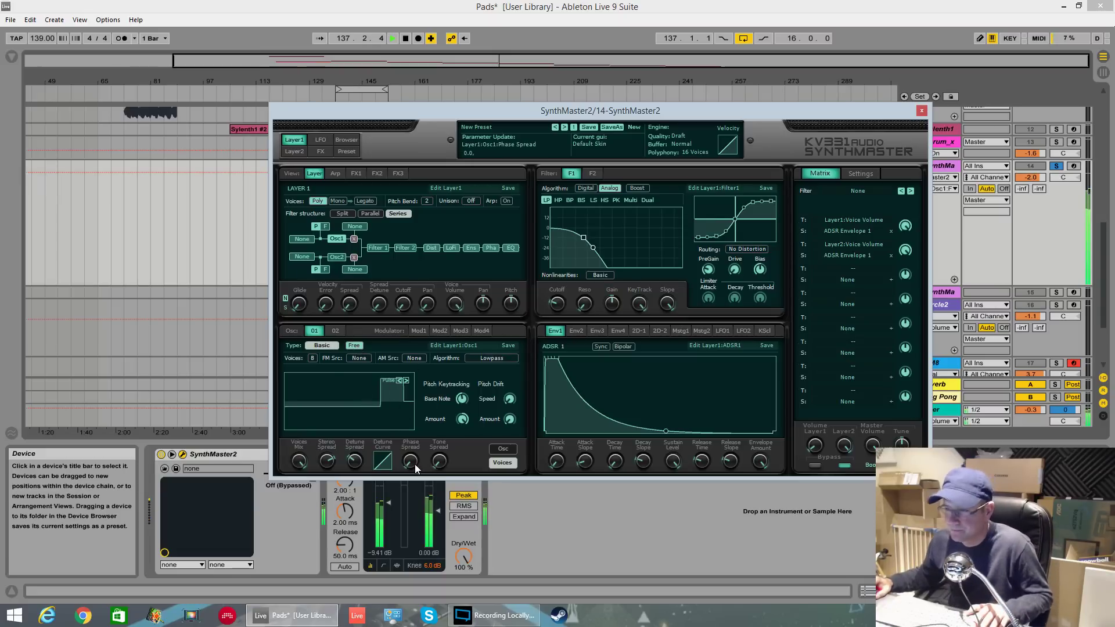
drag(410, 468, 420, 424)
key(space)
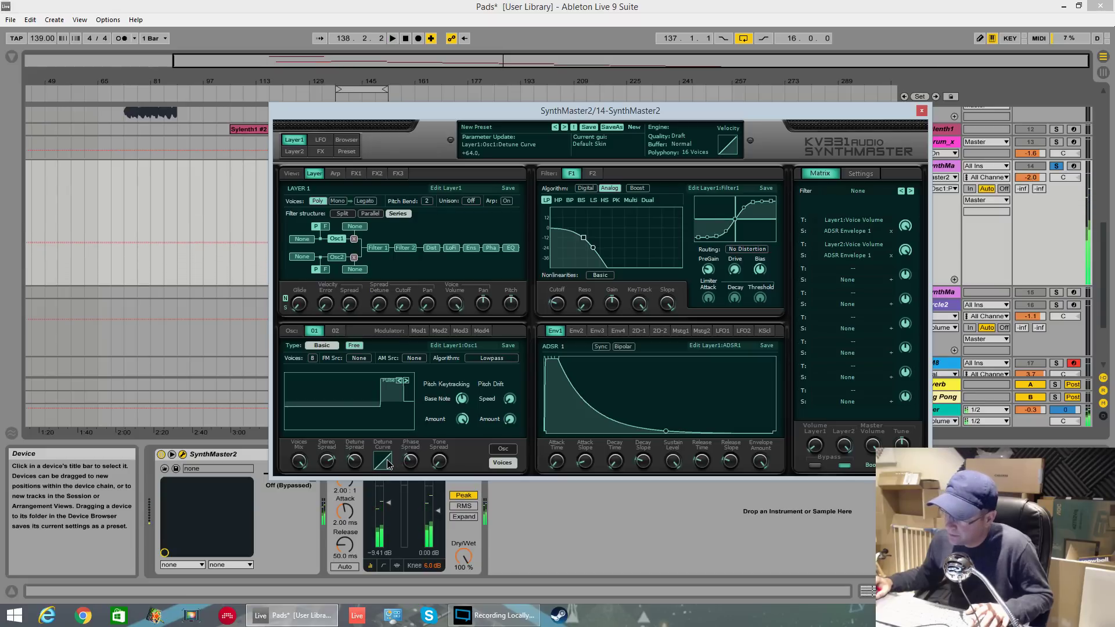
Step: Bend oscillator 1's detune curve away from a straight line and compare the result during playback
drag(390, 468, 390, 476)
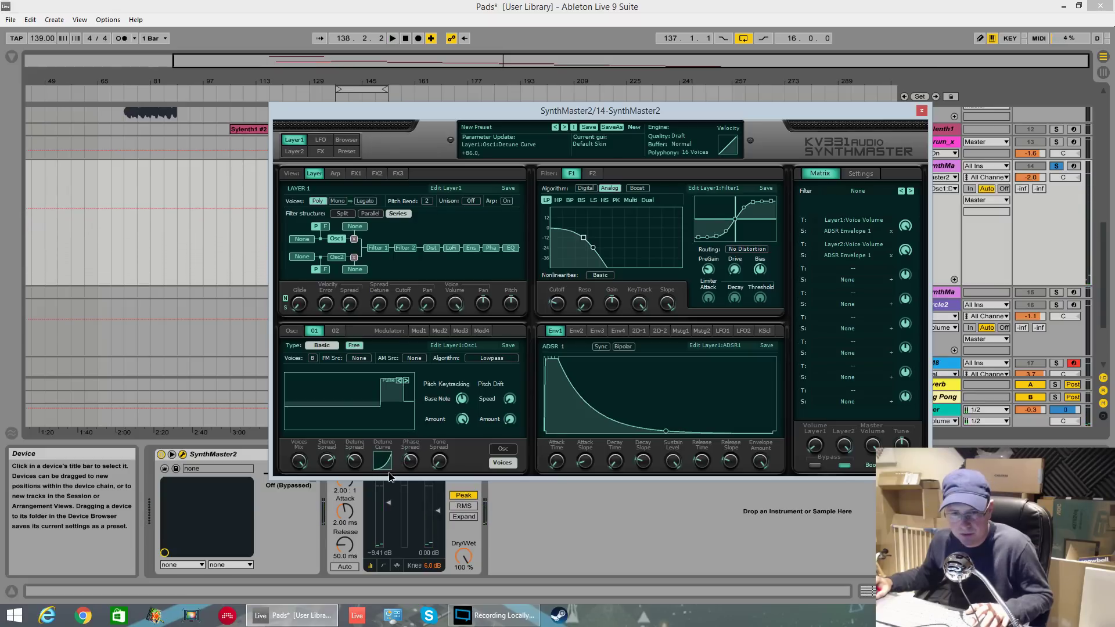
key(space)
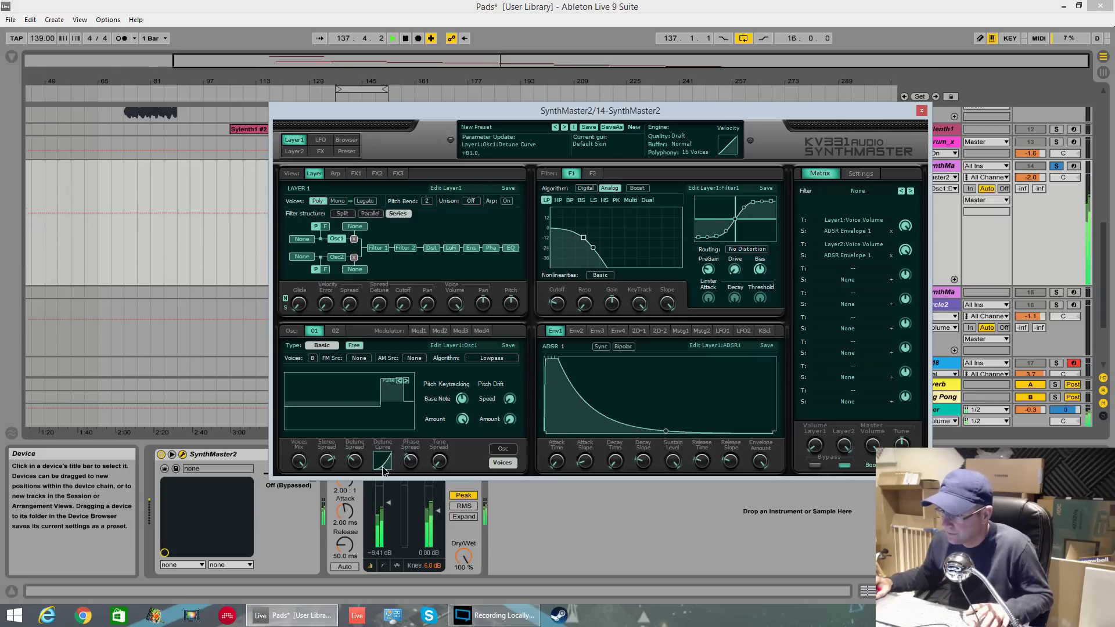
drag(382, 463, 377, 474)
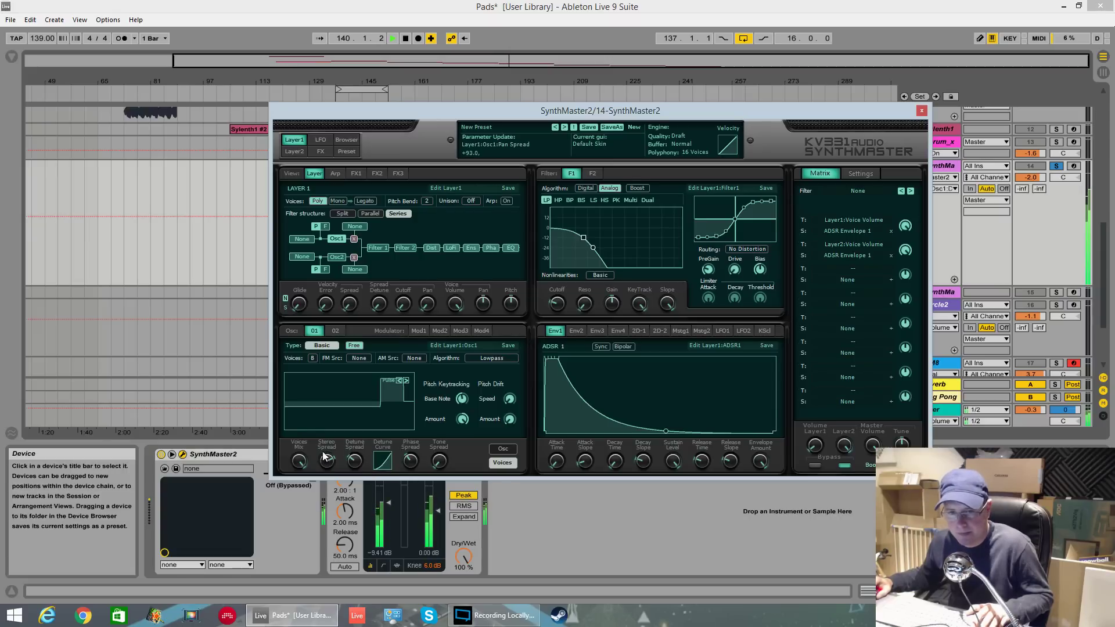
click(356, 467)
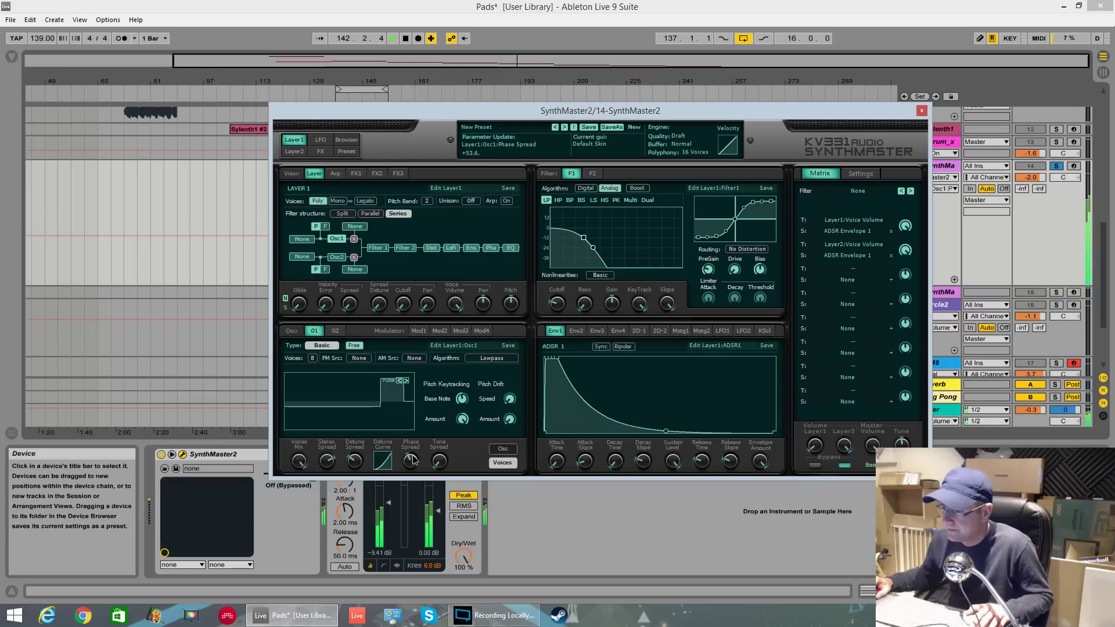
Step: Readjust oscillator 1's phase to widen the pulse shape and audition it
click(497, 450)
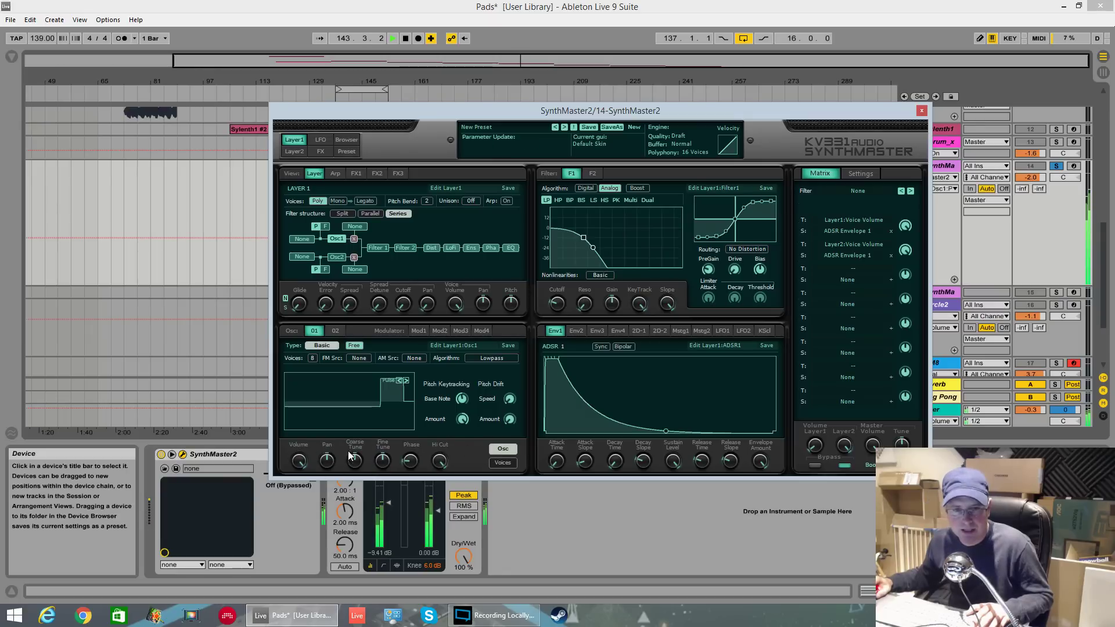
key(shift+slash)
drag(410, 461, 407, 429)
key(space)
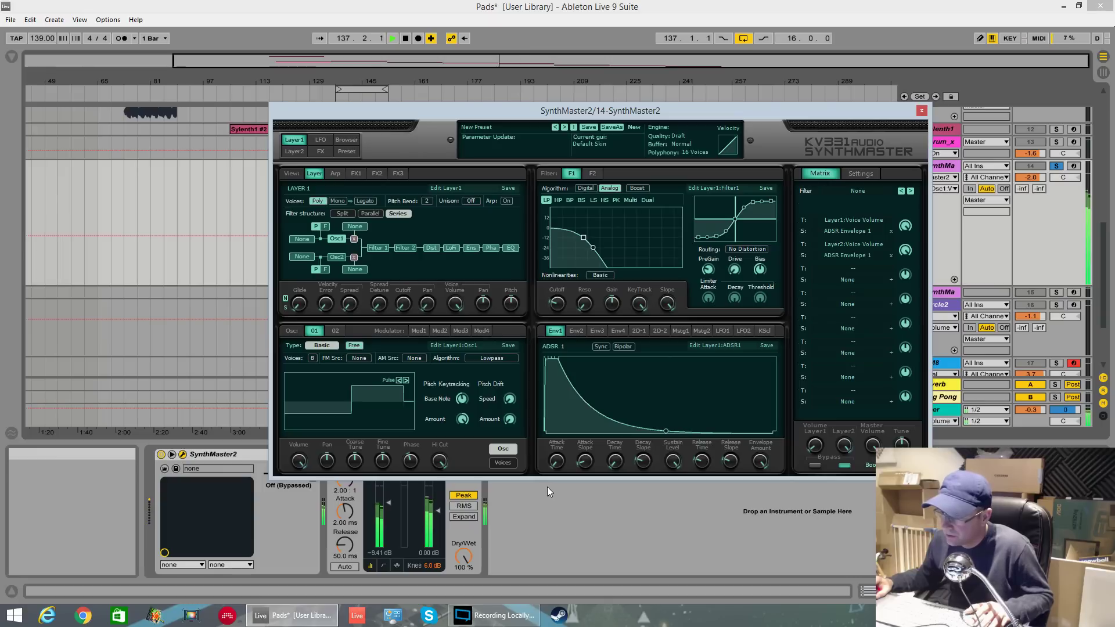
mouse_move(415, 465)
mouse_down()
mouse_move(422, 532)
mouse_move(416, 442)
mouse_move(420, 484)
mouse_move(420, 473)
mouse_up()
key(space)
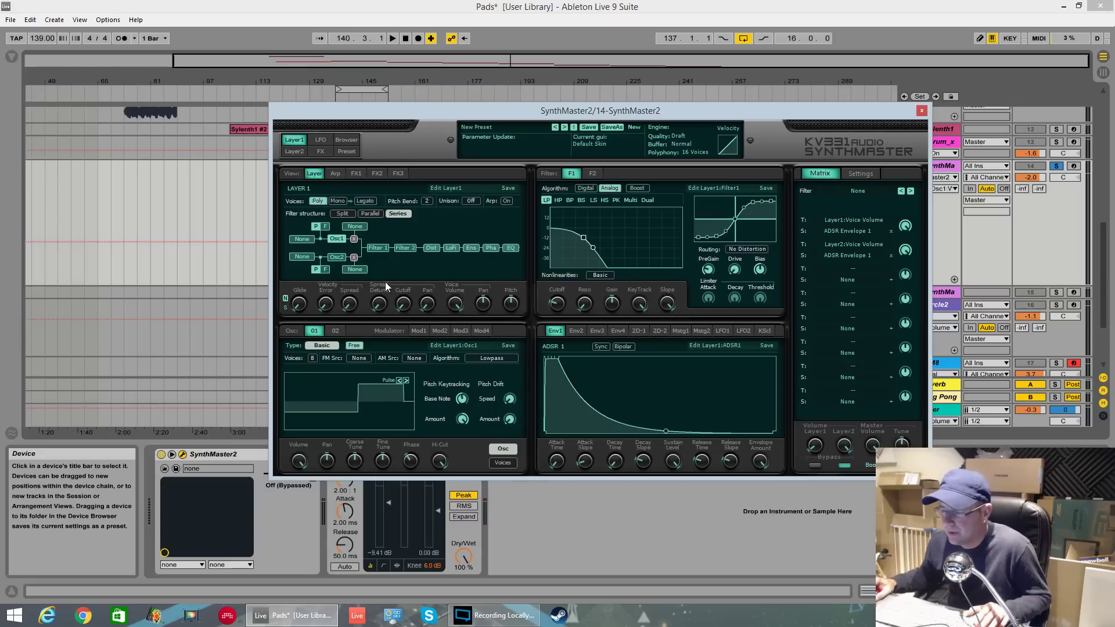
Step: Enable oscillator 2 in Layer 1, open its settings and audition it with the basic sine wave
click(339, 260)
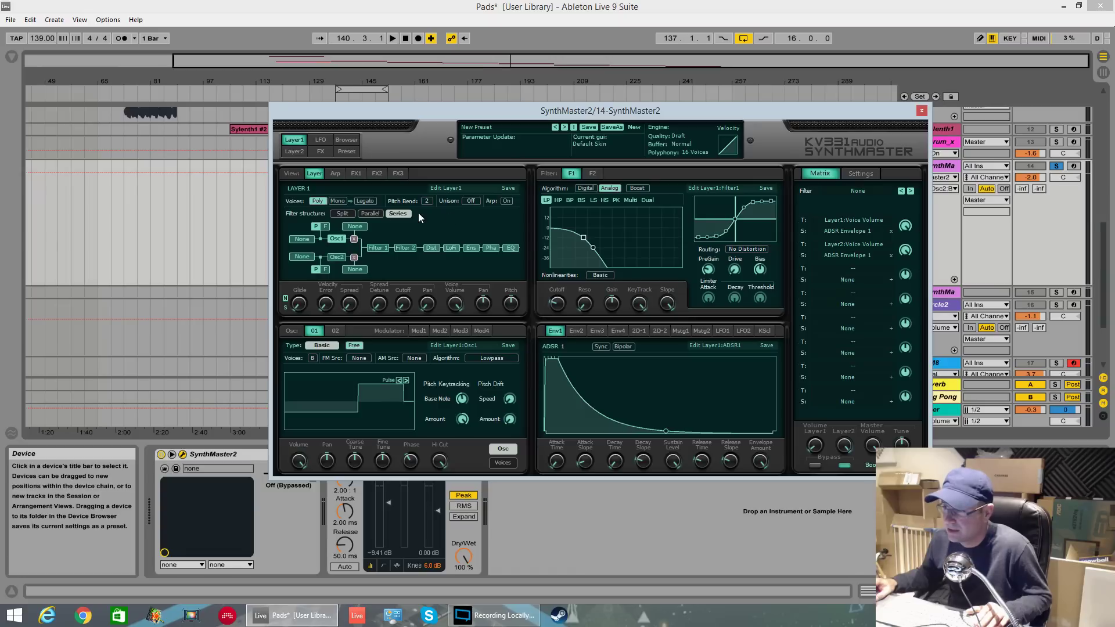
click(339, 258)
click(339, 257)
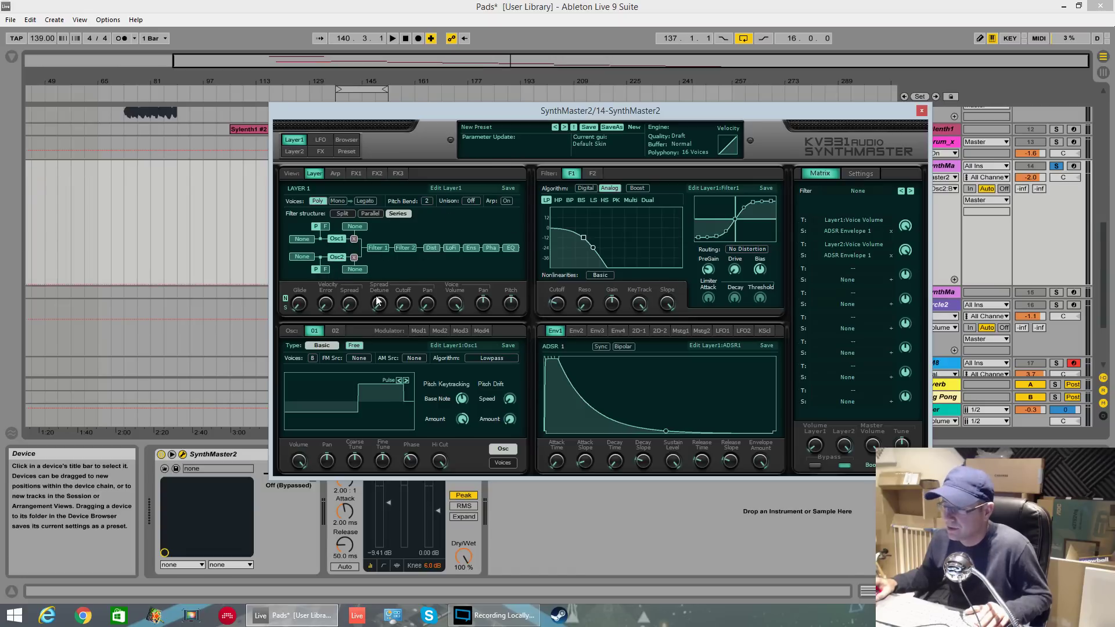
click(335, 330)
click(391, 377)
click(328, 380)
key(space)
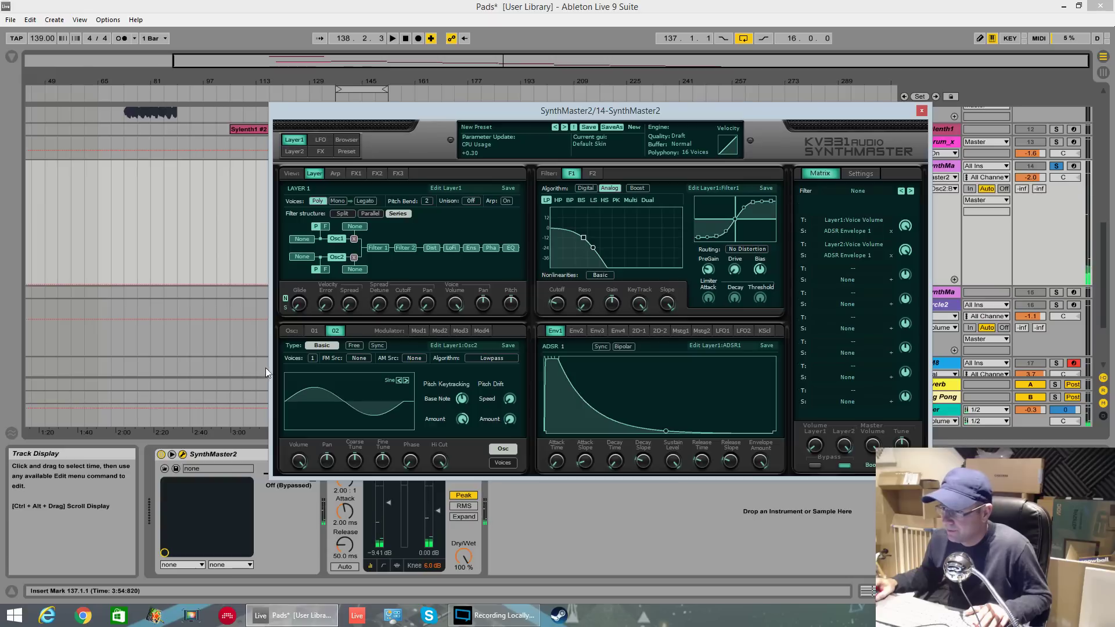
Step: Set oscillator 2 to 5 voices and audition the combined sound
click(312, 357)
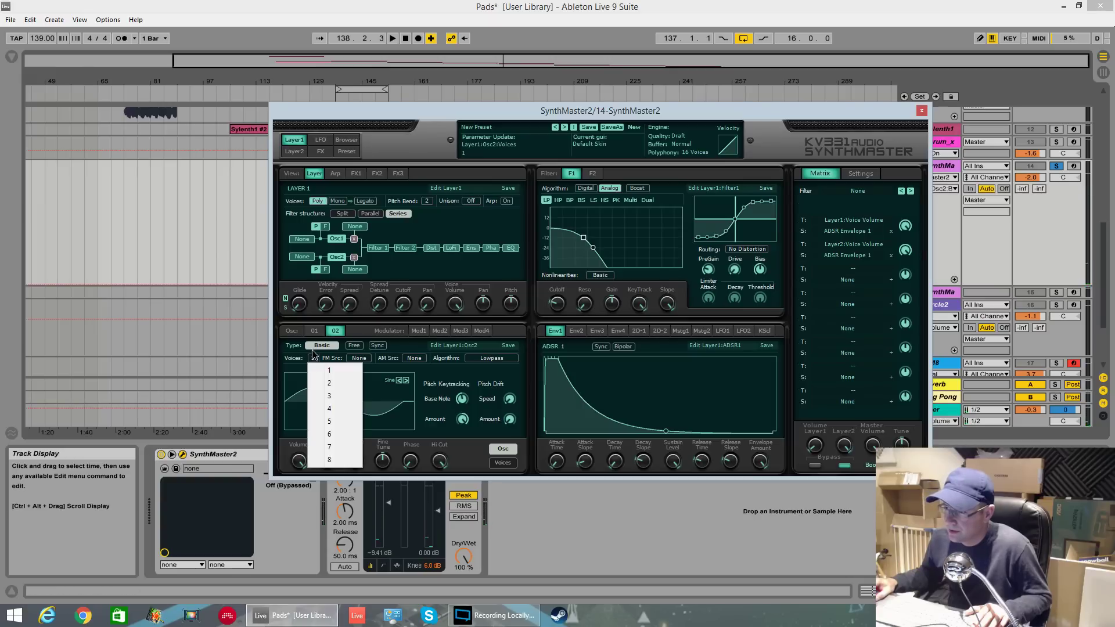
click(332, 422)
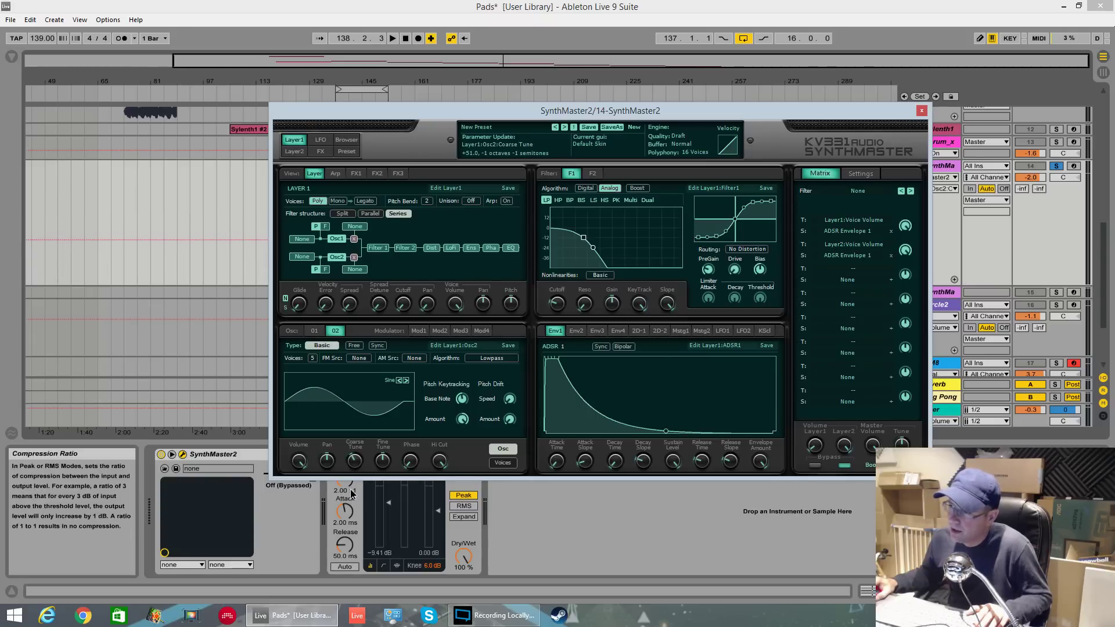
key(space)
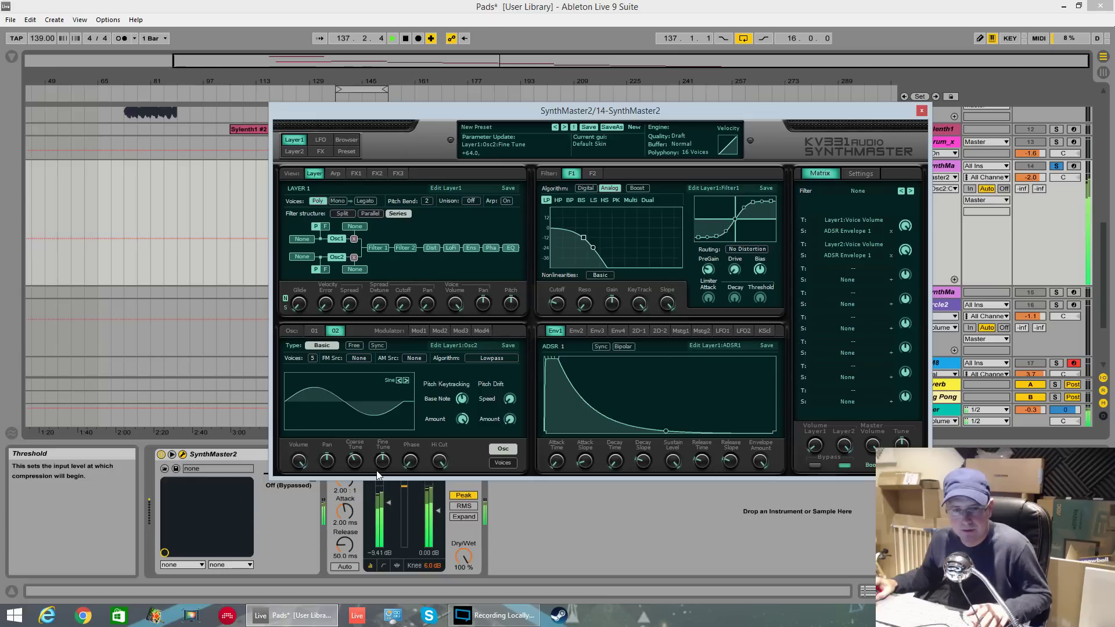
key(space)
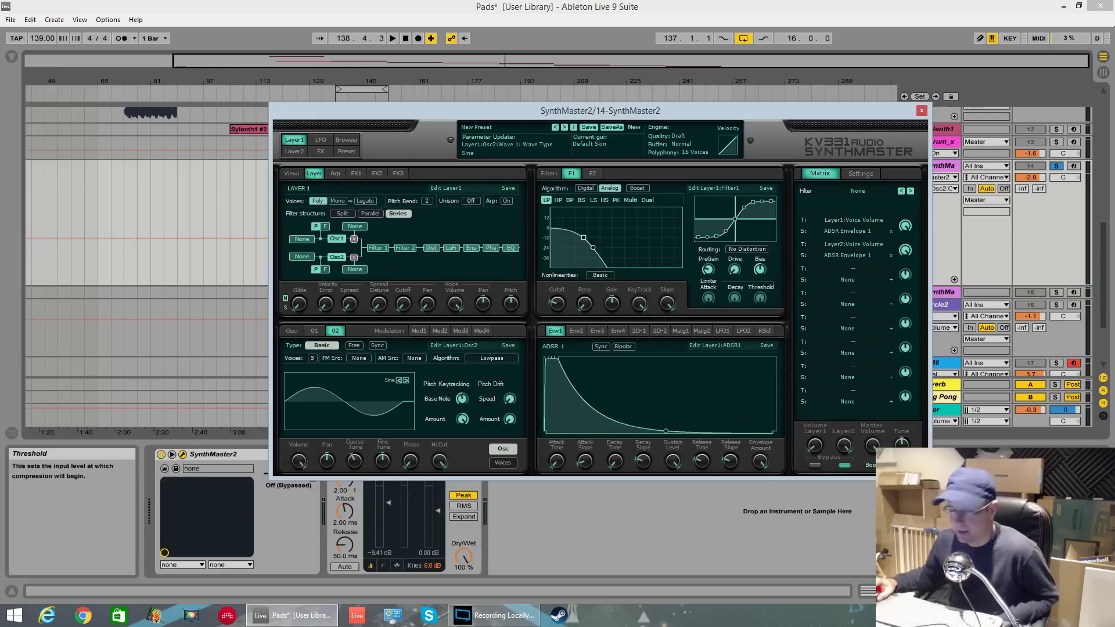
Step: Raise the detune spread of oscillator 2's voices and set their stereo spread to about +41 during playback
click(477, 487)
click(502, 463)
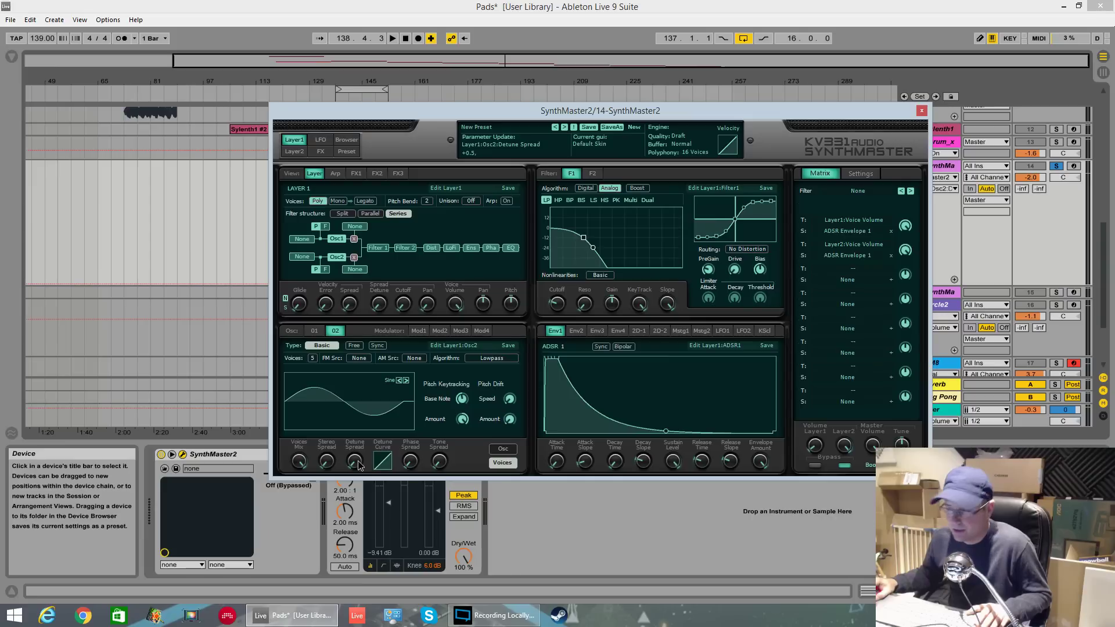
key(space)
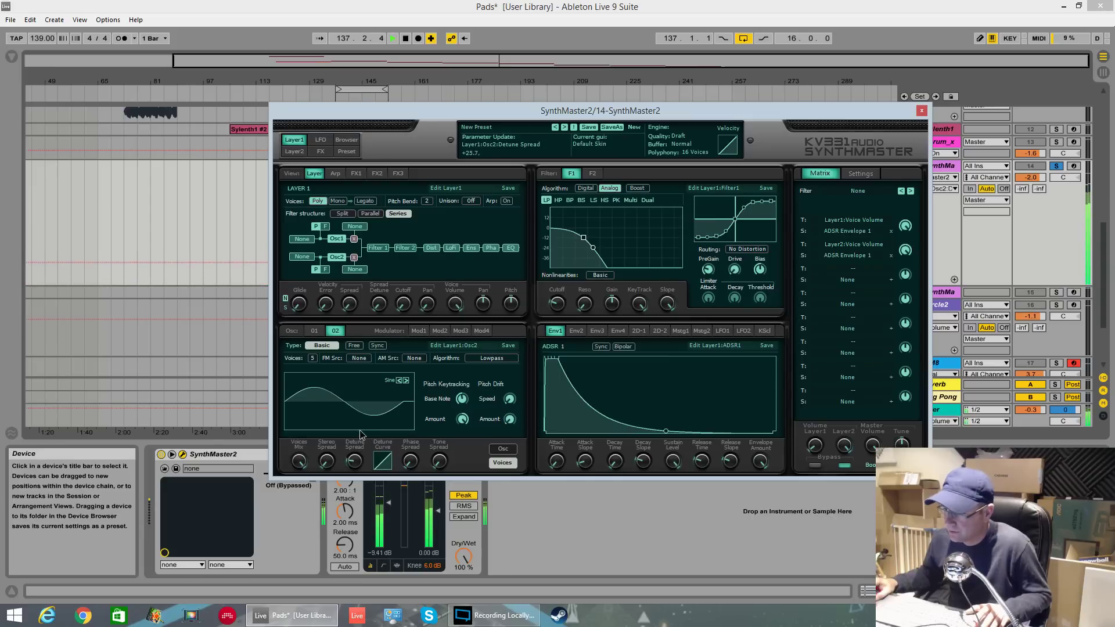
drag(358, 464, 333, 428)
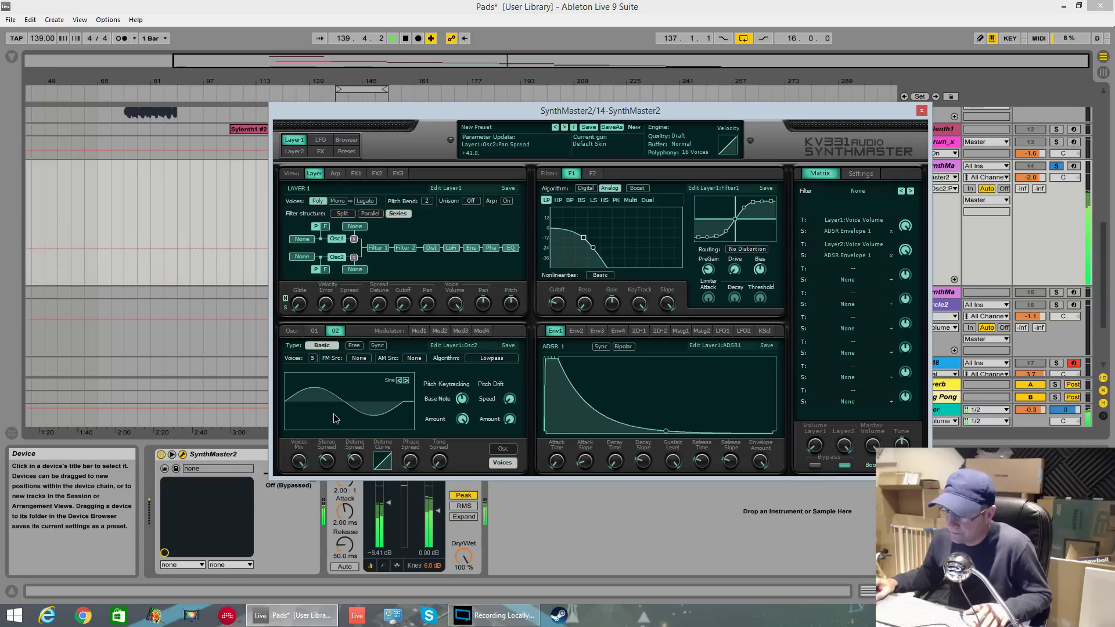
Step: Raise oscillator 2's phase spread, set its tone spread to +36.0 and audition the result
drag(402, 448, 419, 414)
key(space)
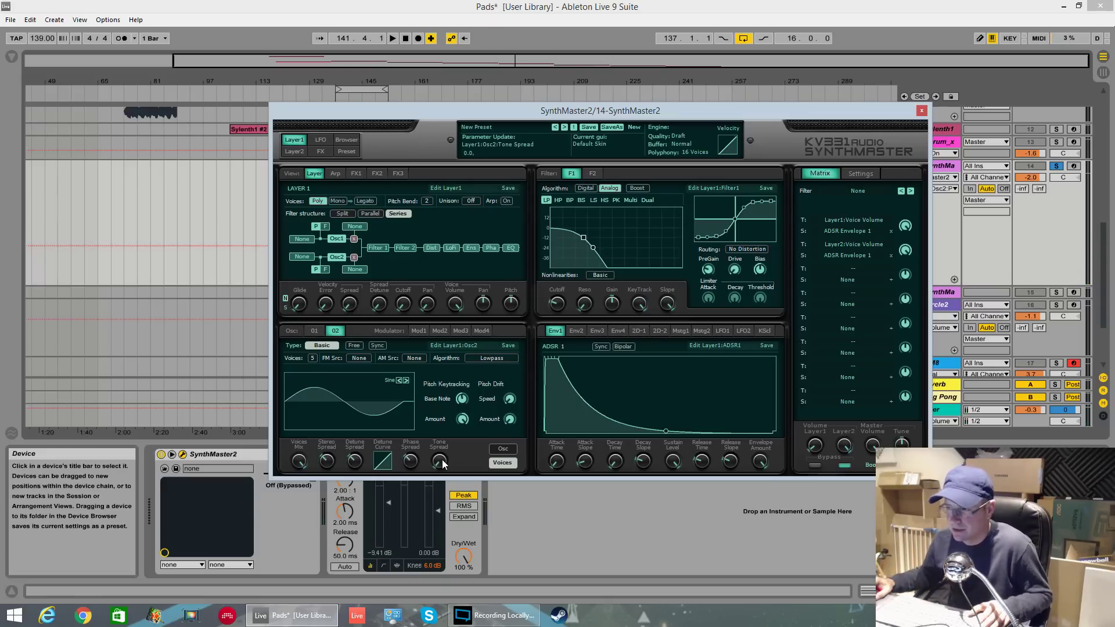
key(space)
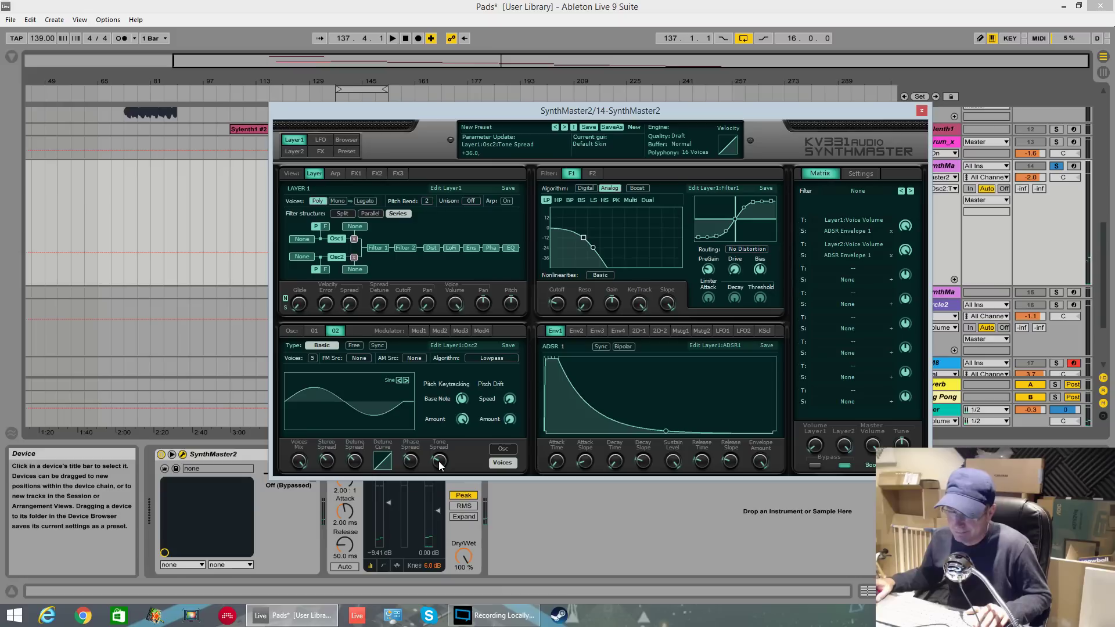
key(space)
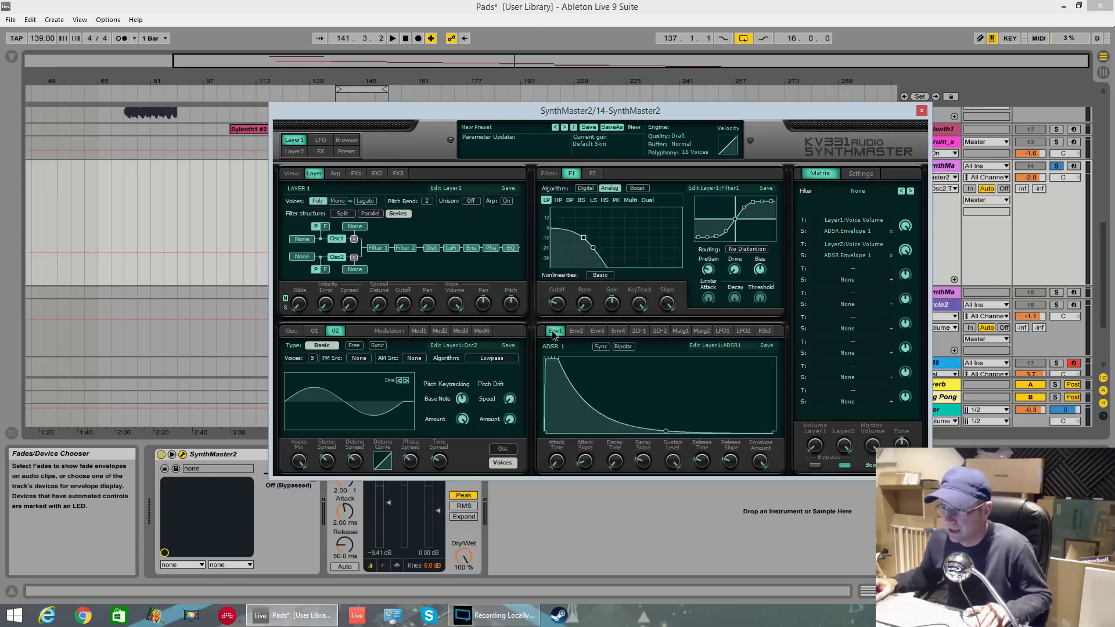
Step: Shape ADSR envelope 1 with a slow attack, a short decay, a slightly reduced sustain and a longer release, and audition it
drag(556, 461, 631, 388)
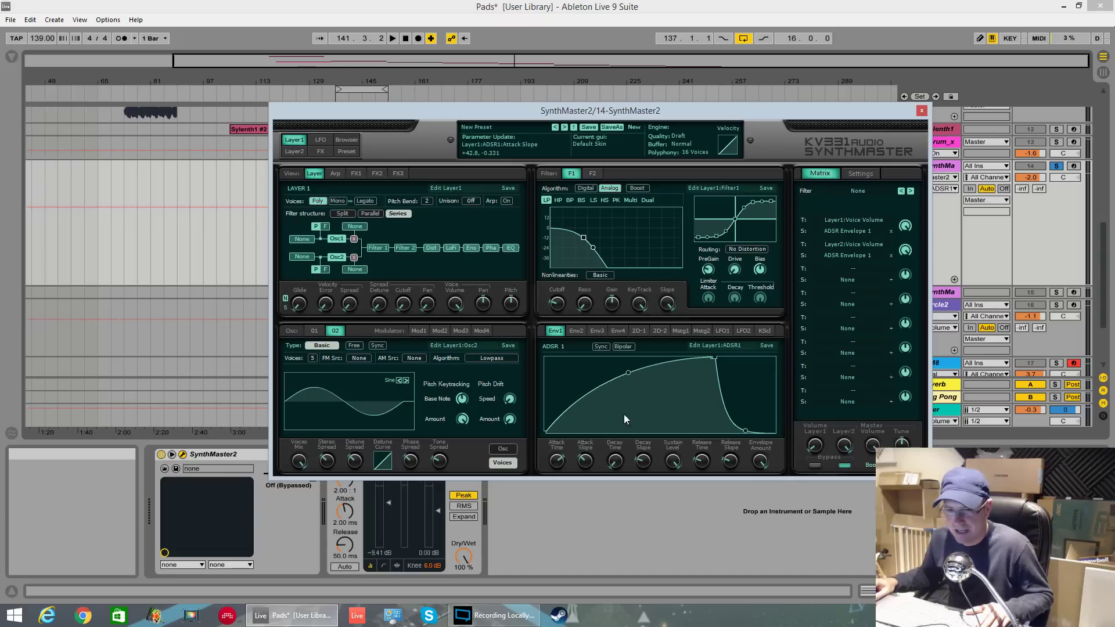
drag(613, 466, 621, 448)
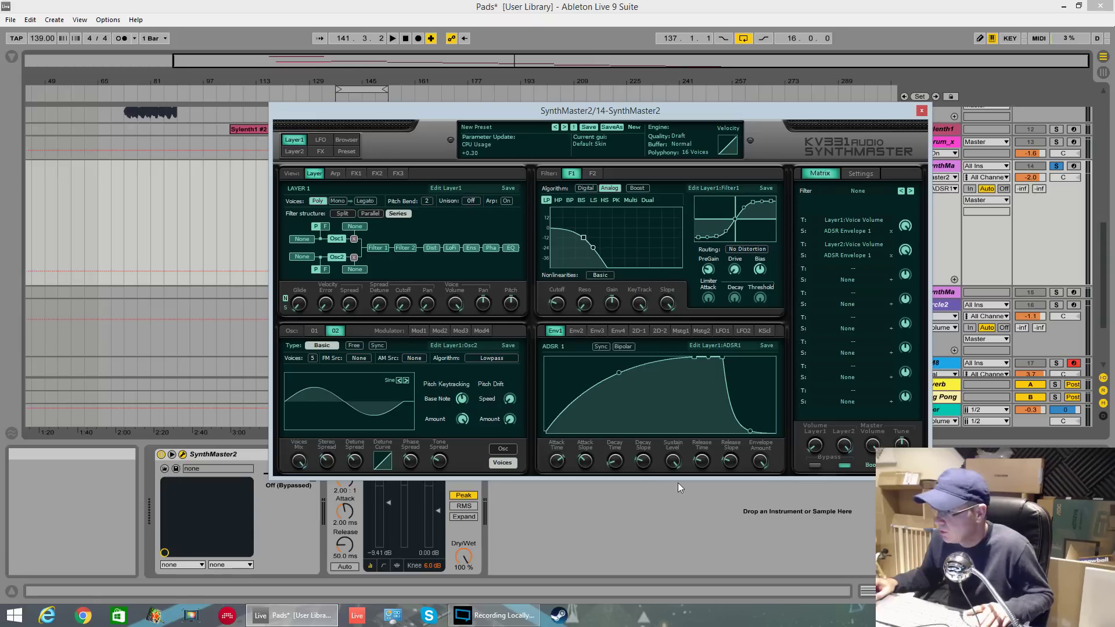
drag(674, 464, 674, 496)
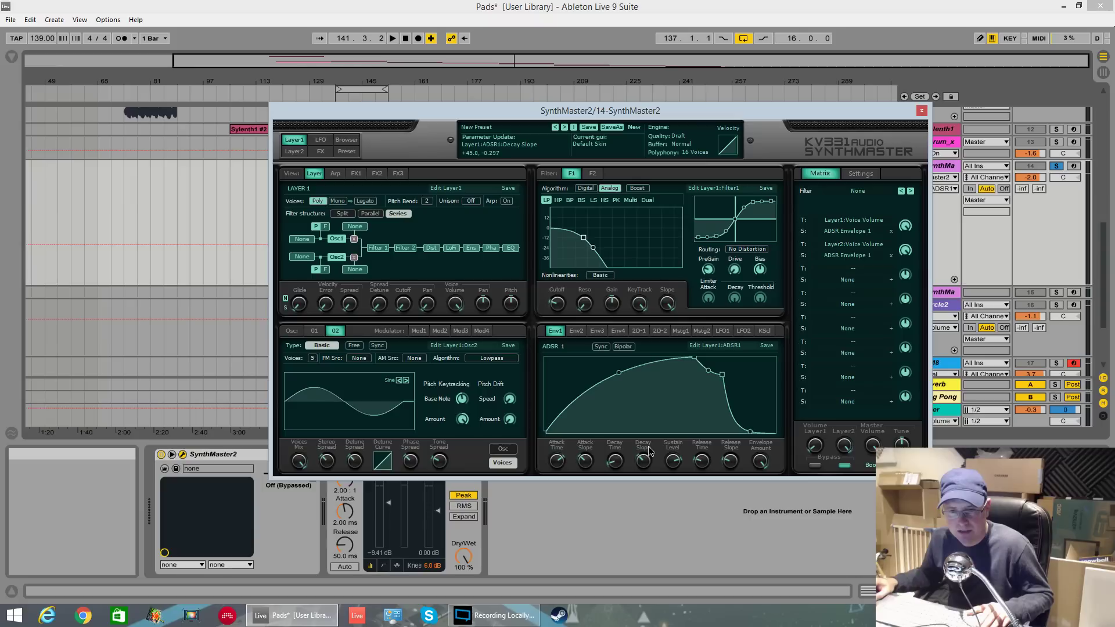
drag(704, 462, 704, 446)
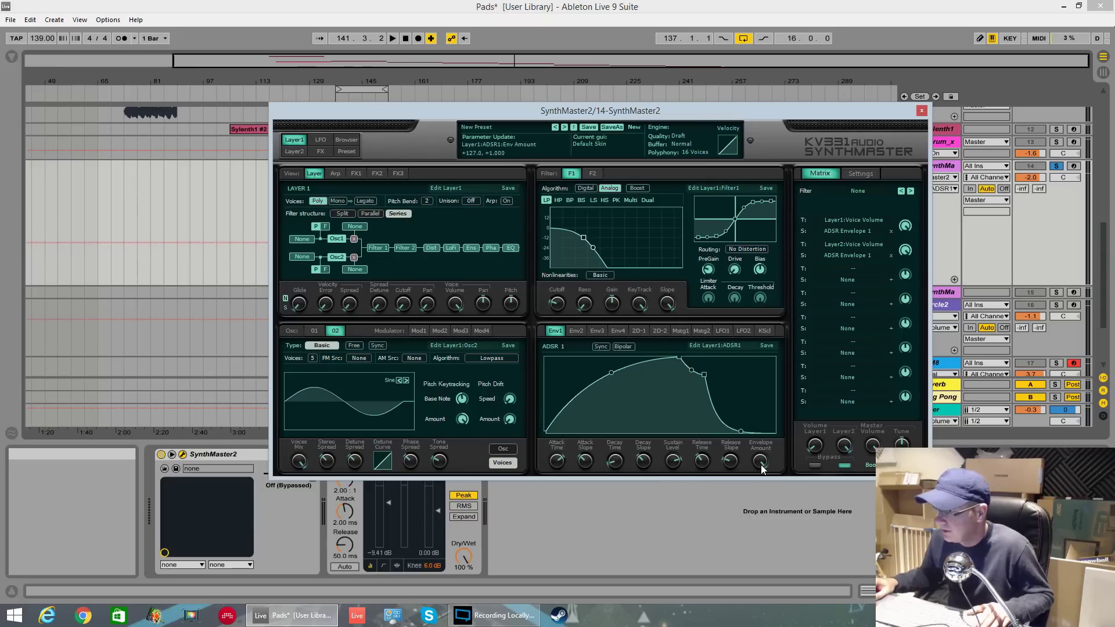
key(space)
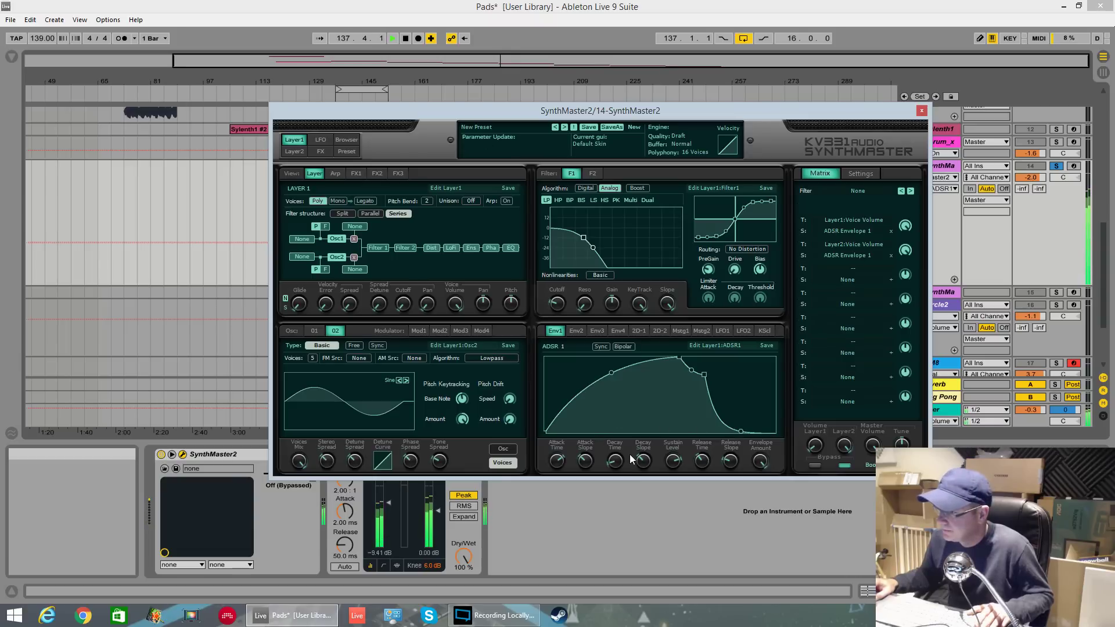
key(space)
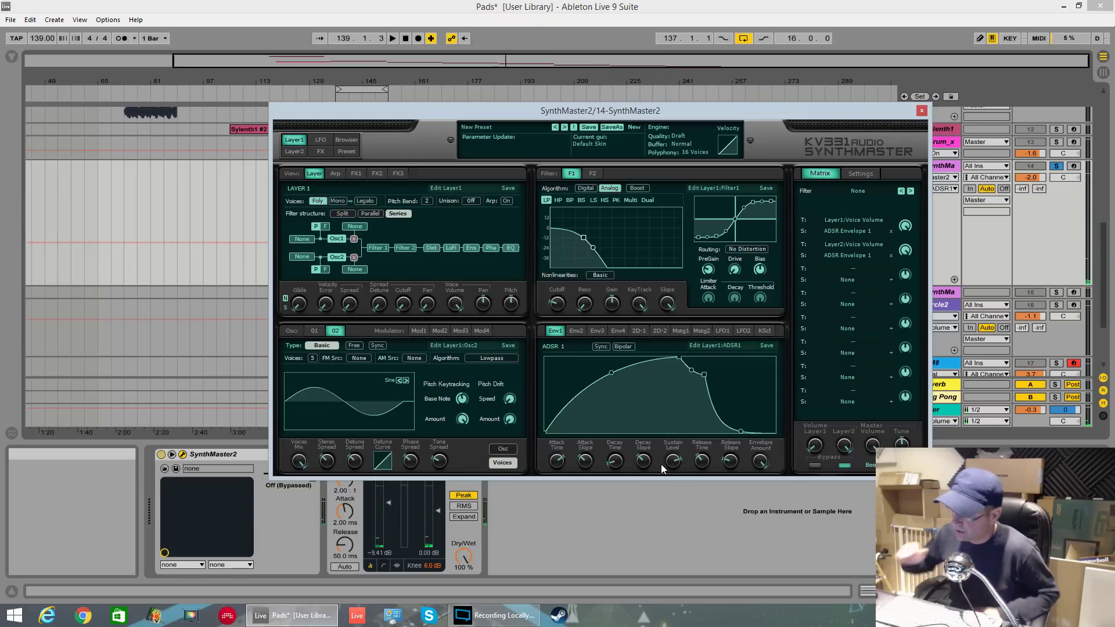
Step: Raise envelope 1's sustain to full and fine-tune its release slope and release time while listening
drag(671, 460, 651, 444)
key(space)
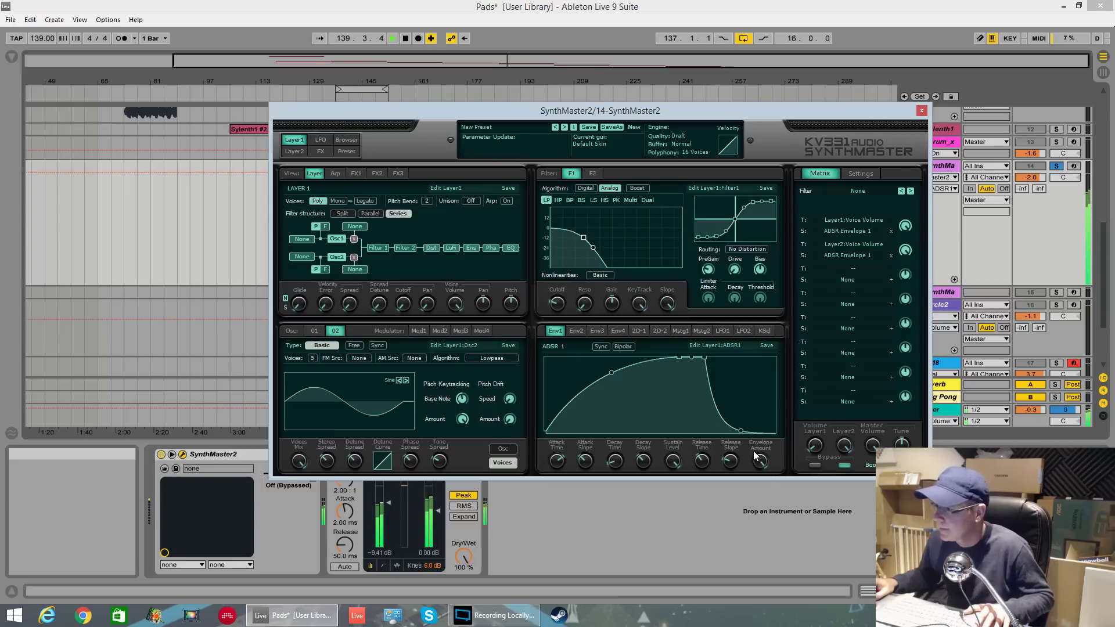
drag(730, 461, 718, 449)
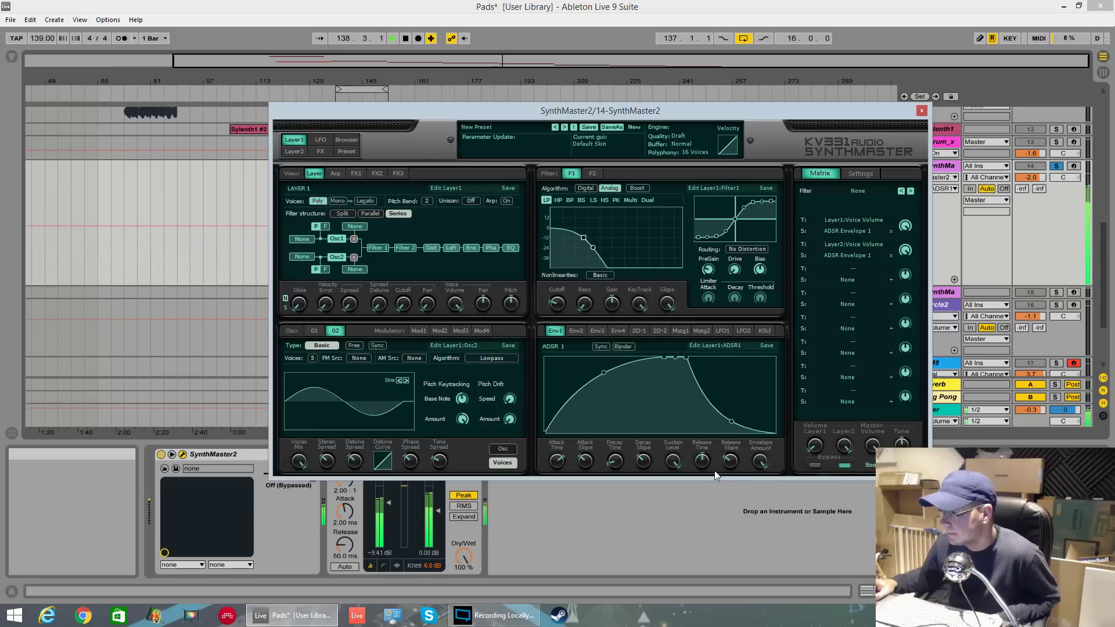
drag(703, 463, 702, 467)
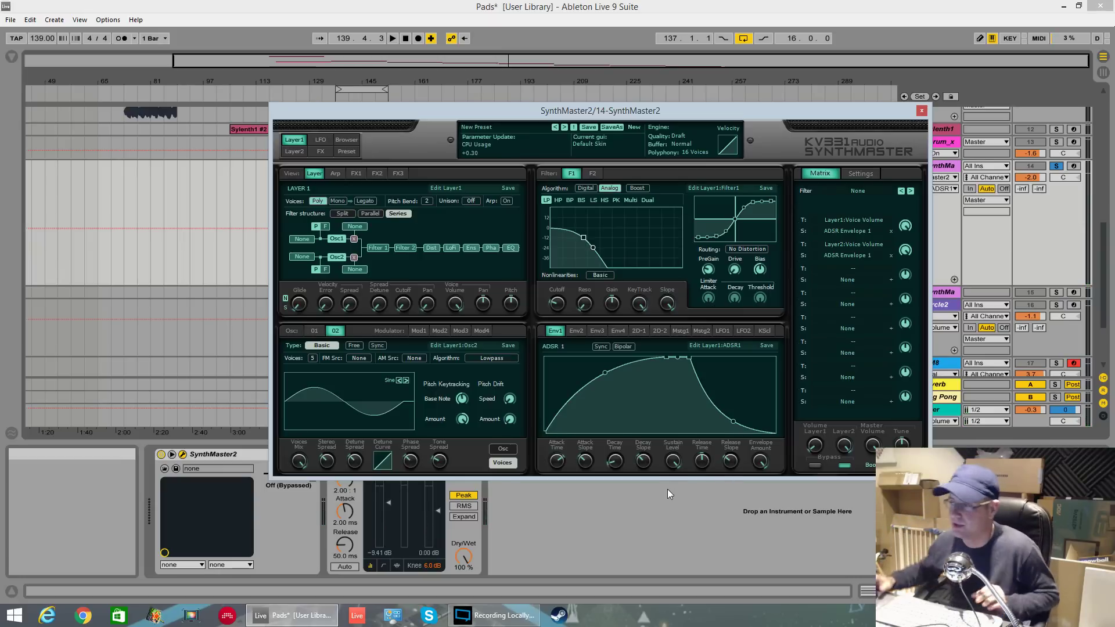
Step: Audition the pad and set Layer 1's unison to 4 voices
key(space)
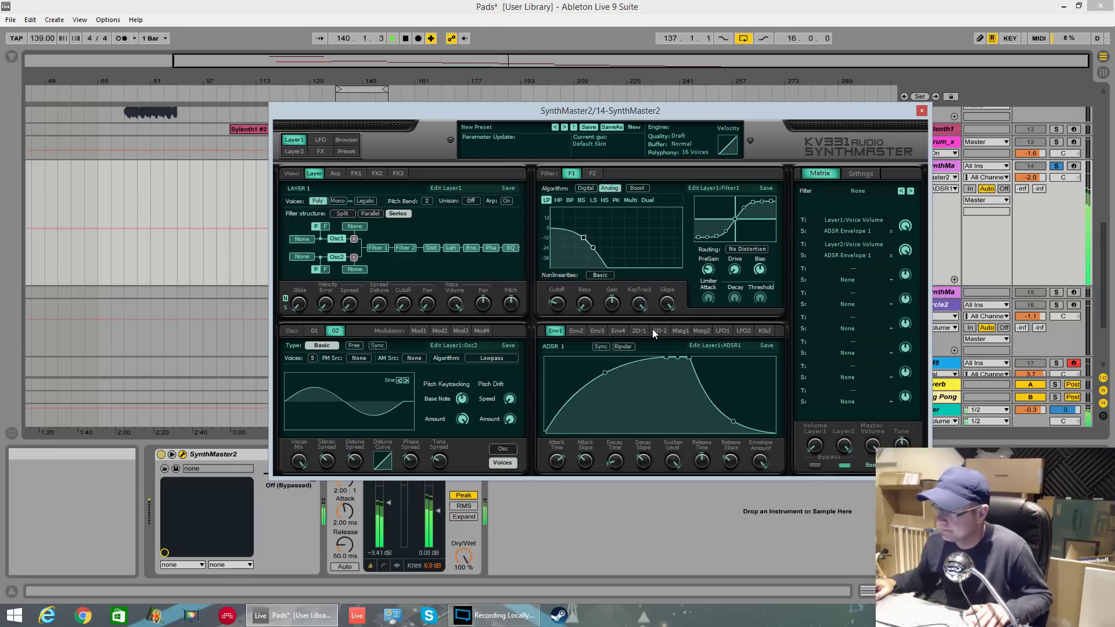
key(space)
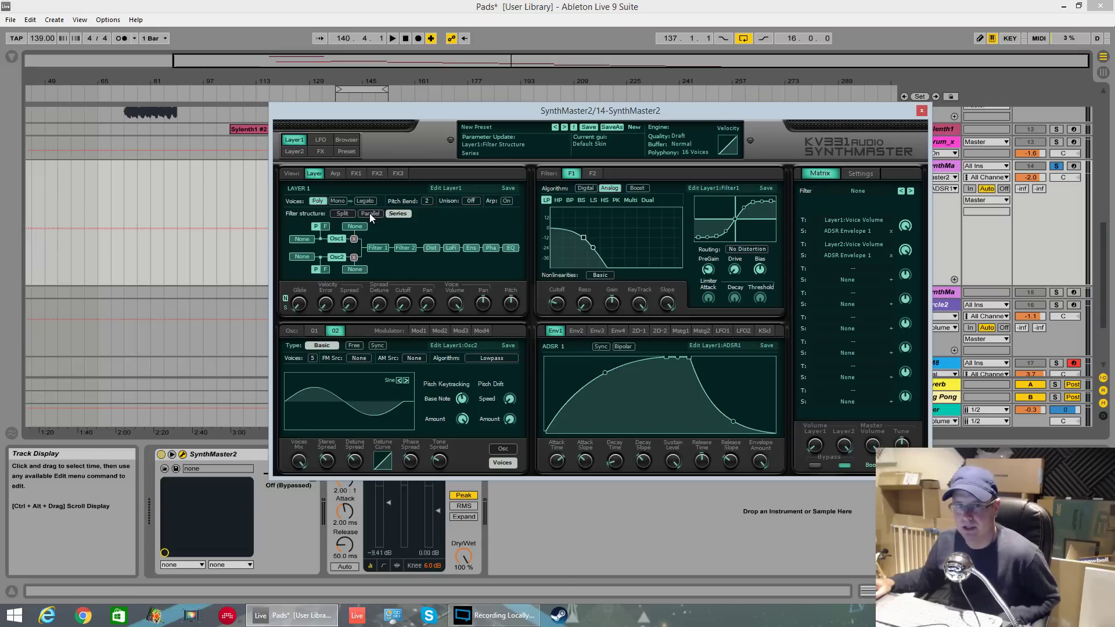
click(471, 201)
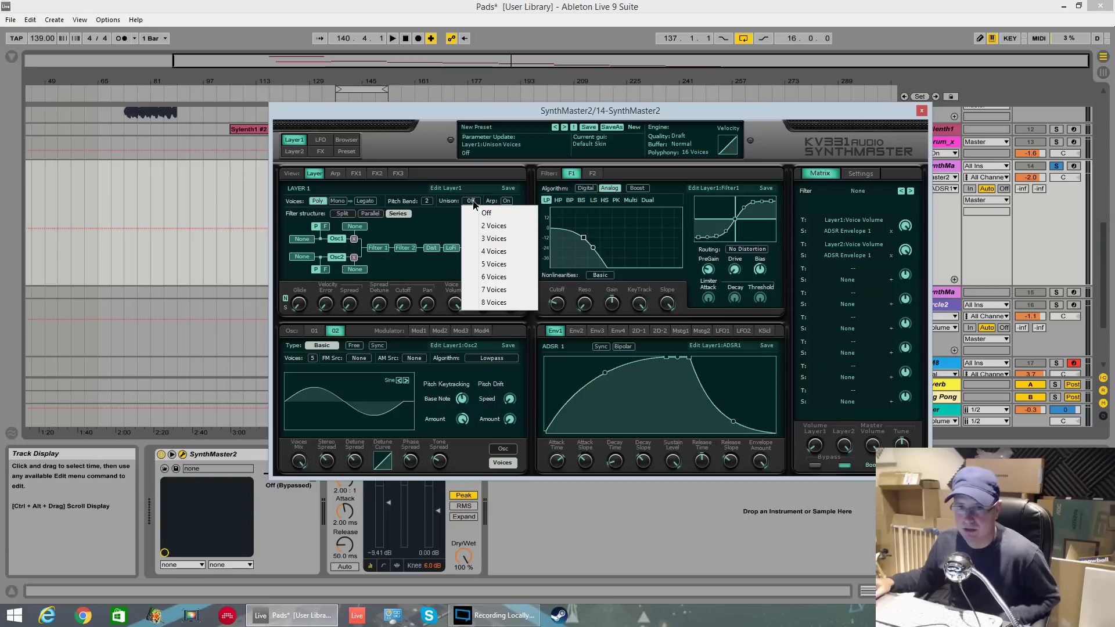
click(503, 252)
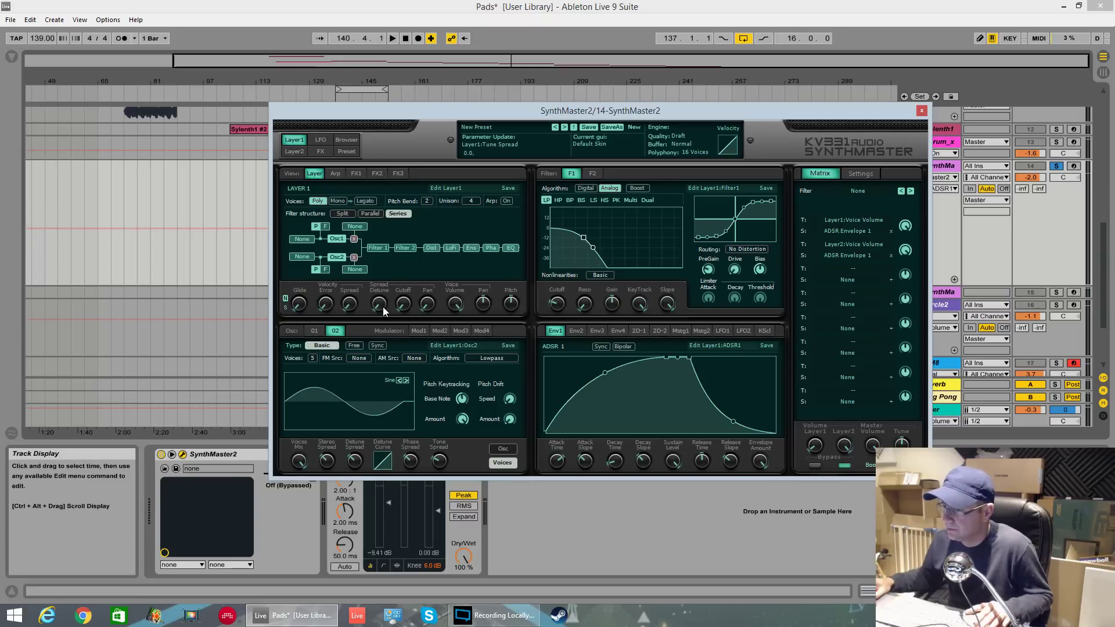
Step: Raise Layer 1's unison spreads during playback, setting detune to about +47.5 and pan to about +86, with some cutoff spread
key(space)
drag(382, 303, 387, 260)
drag(403, 303, 458, 204)
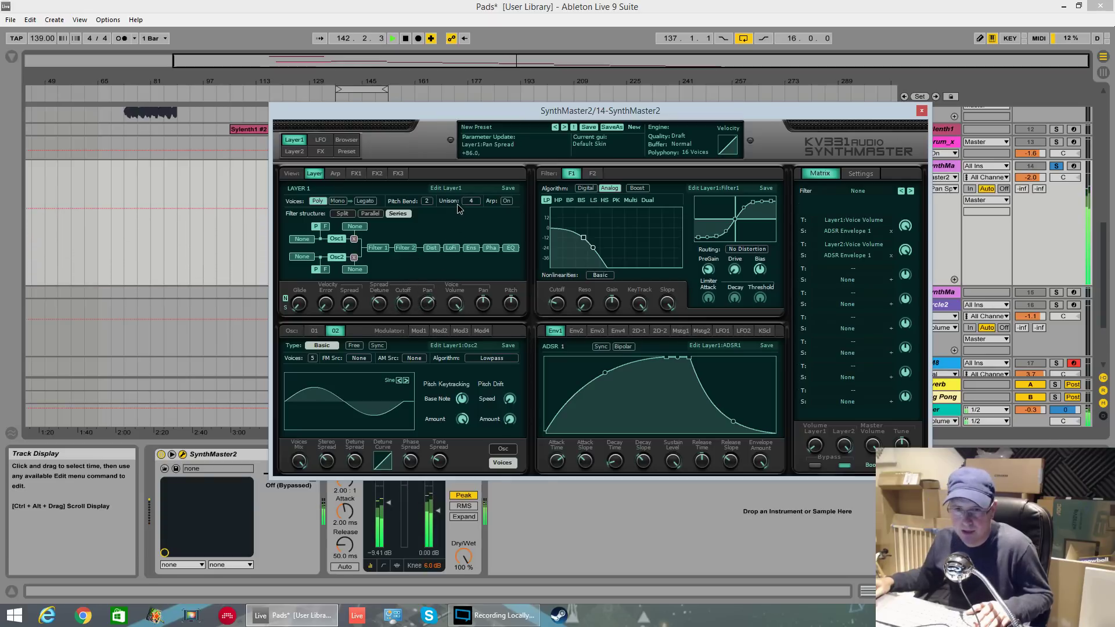
drag(403, 302, 430, 307)
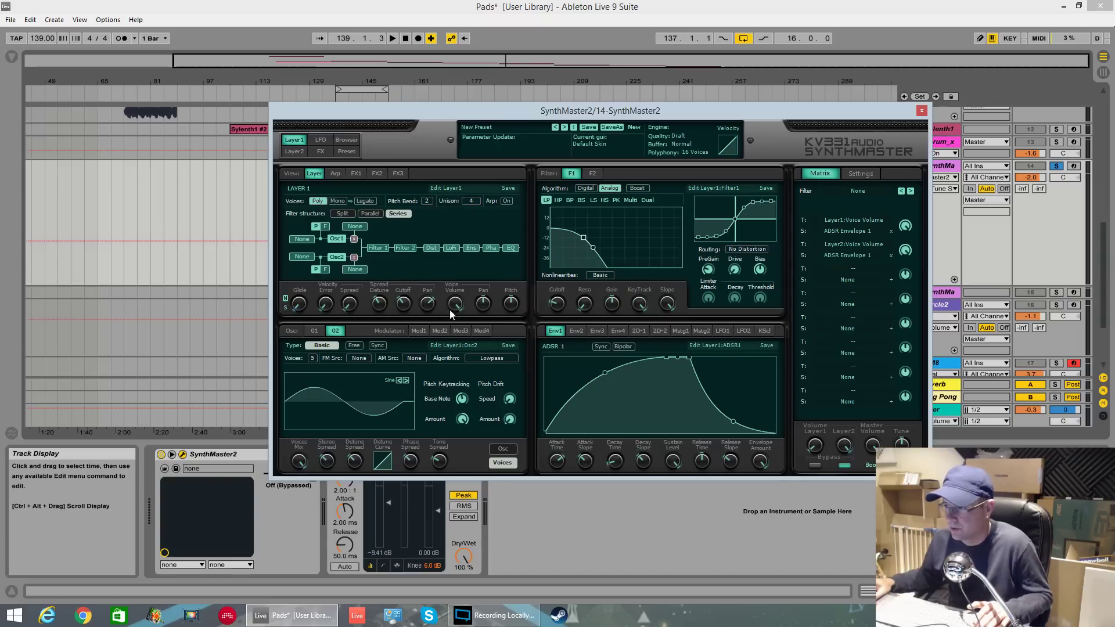
click(484, 309)
click(511, 309)
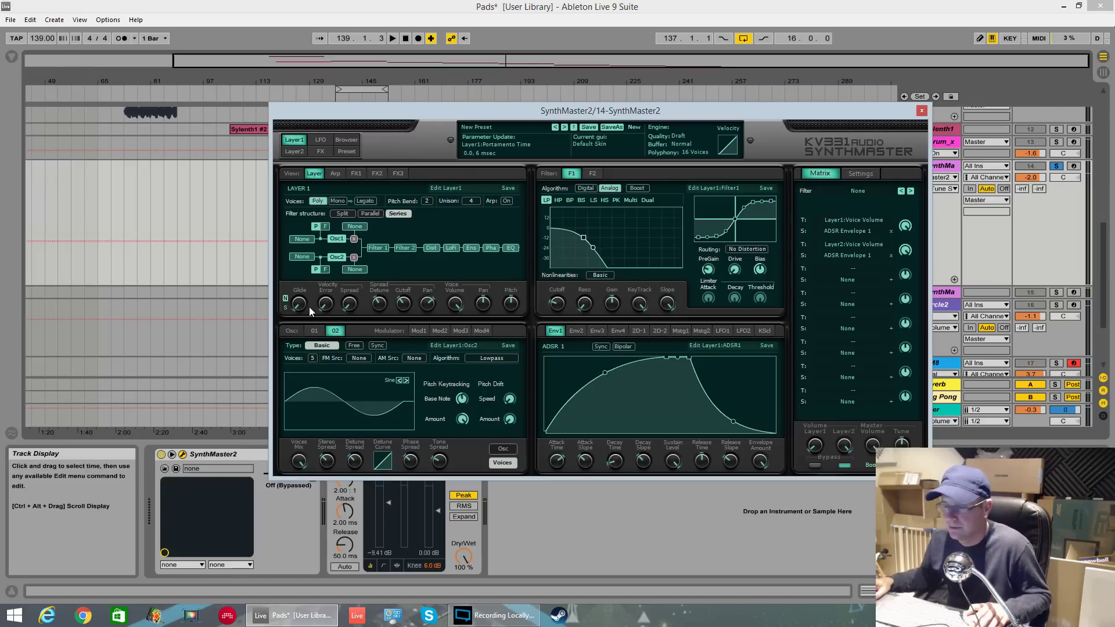
key(space)
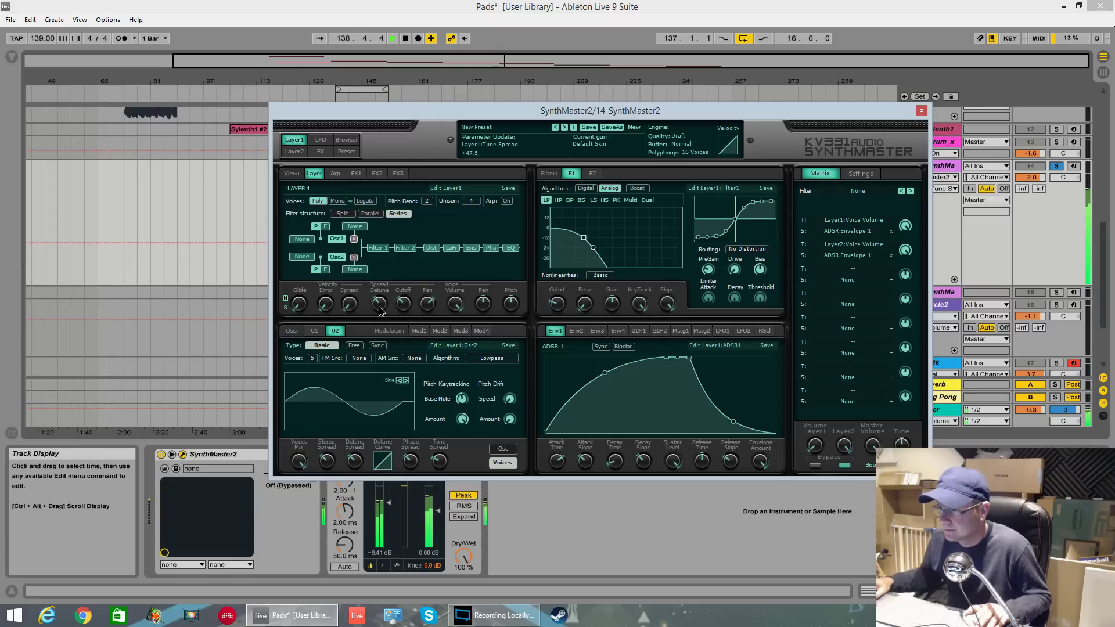
click(403, 306)
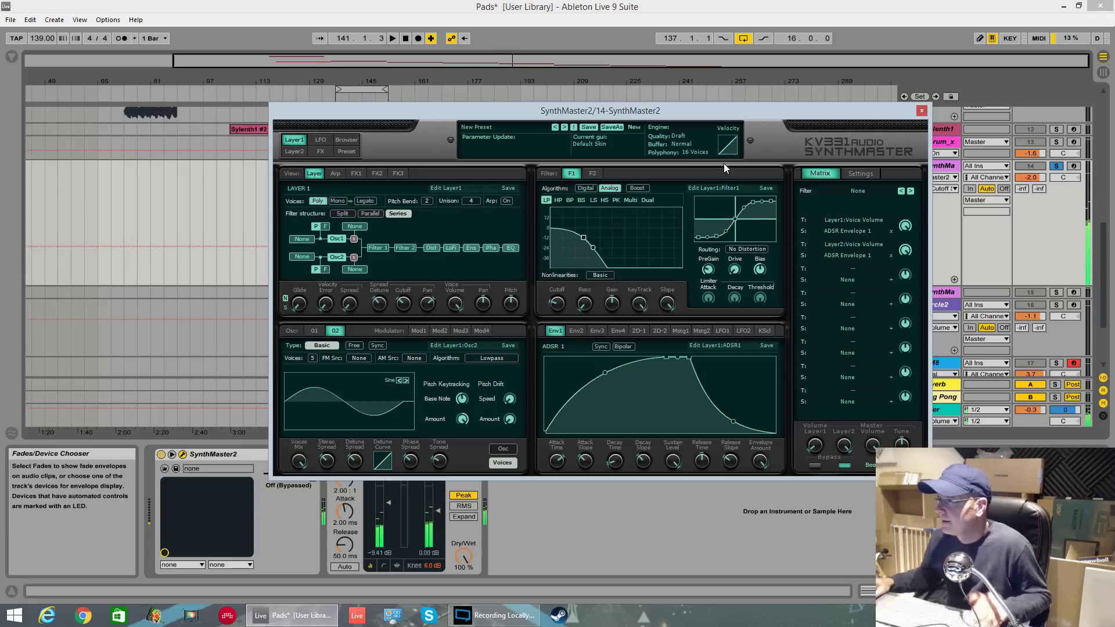
Step: Set the engine's polyphony to 64 voices and its quality to Best, auditioning the pad
click(695, 155)
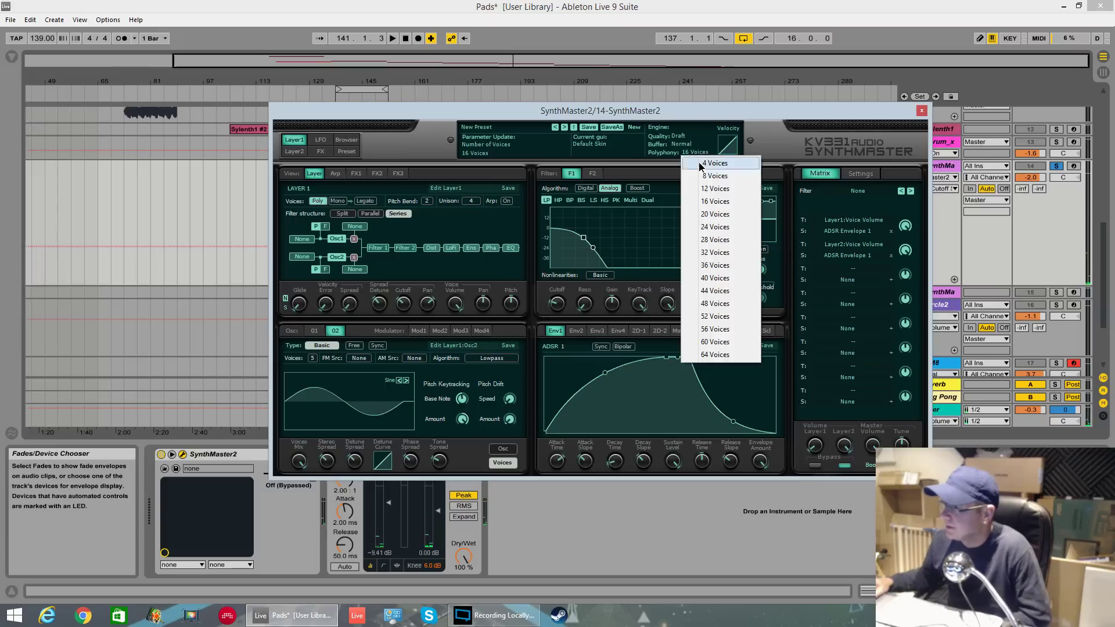
click(715, 355)
key(space)
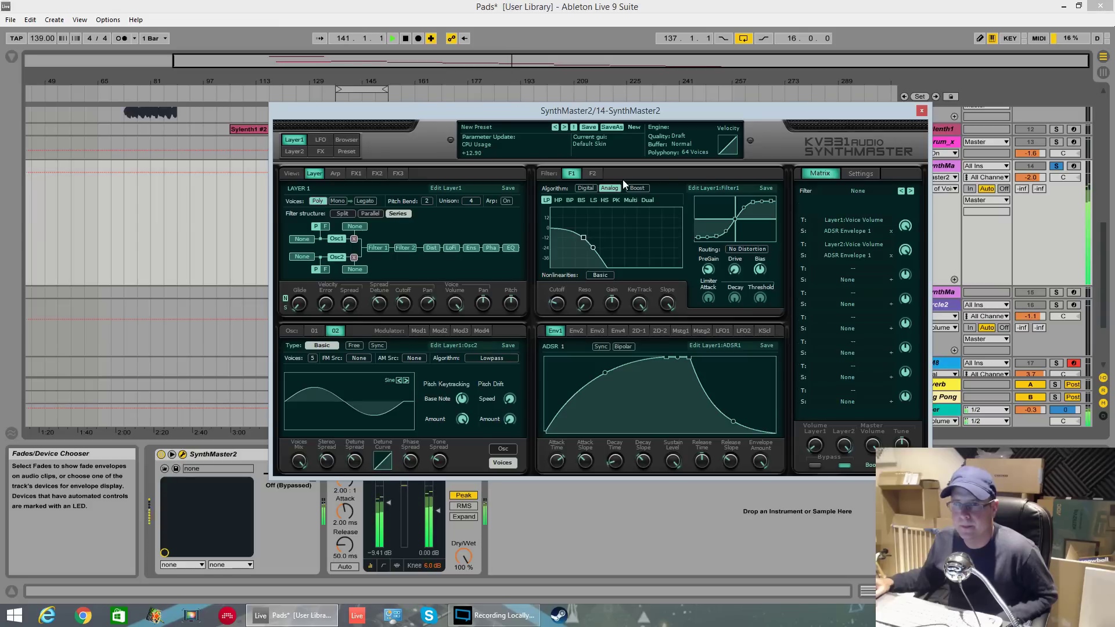
click(678, 136)
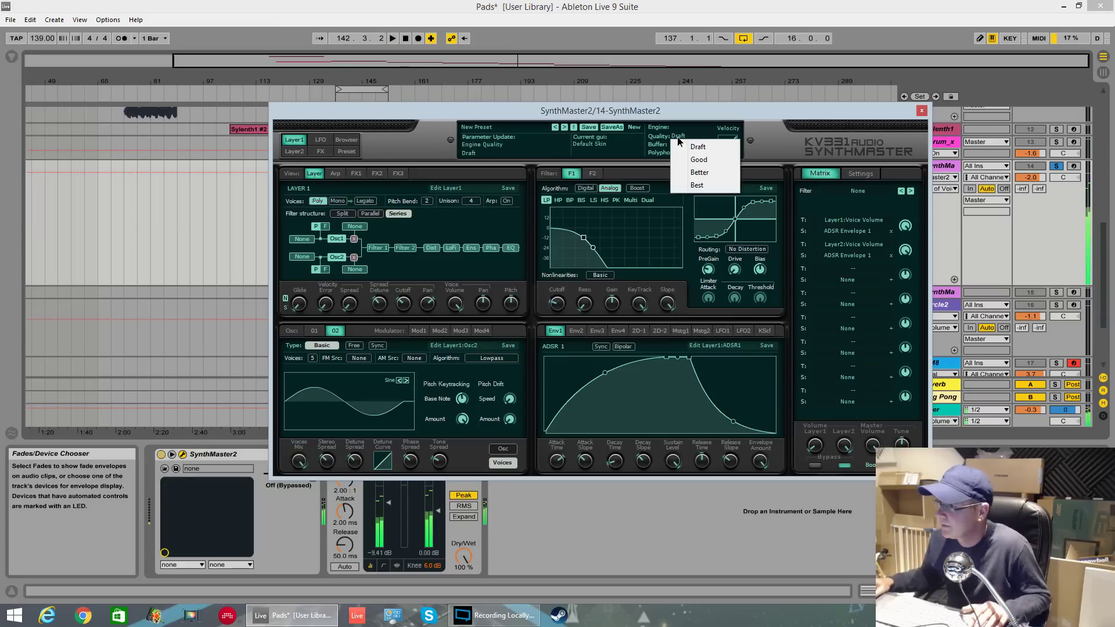
click(698, 184)
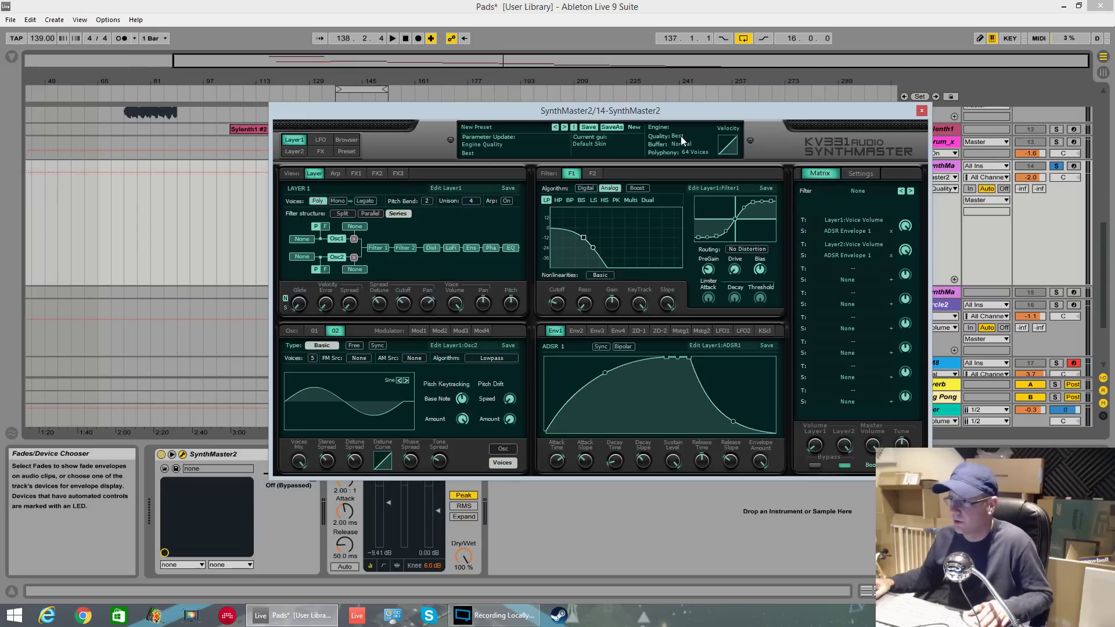
key(space)
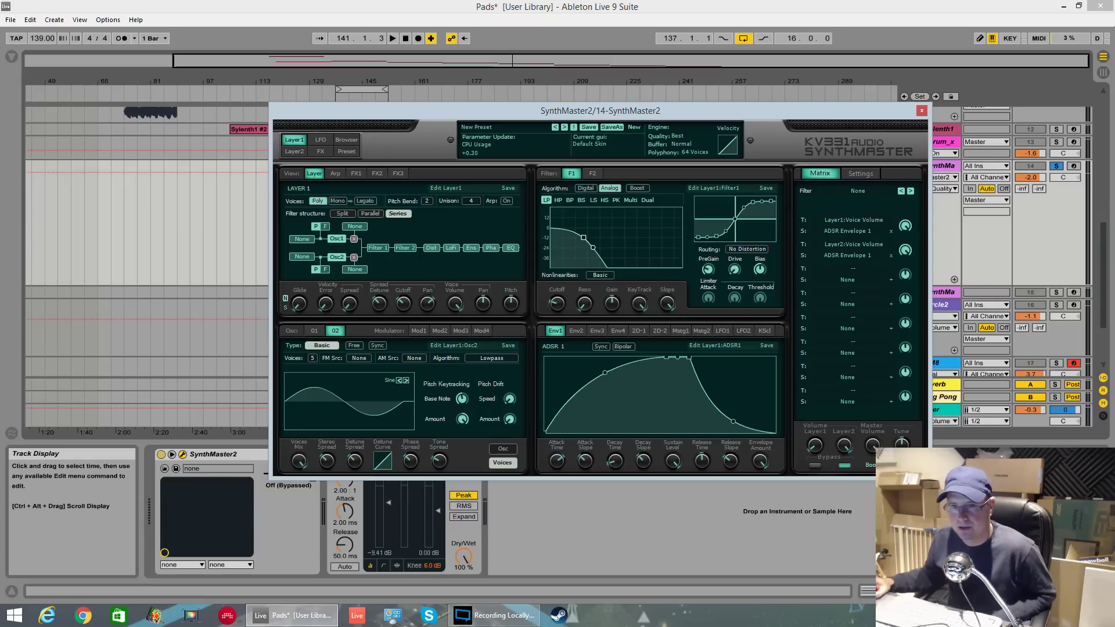
Step: Enable Filter 1 as a digital low-pass with cutoff about 58.3 Hz, slightly raised resonance and gain about +2.0 dB, and audition it
click(584, 188)
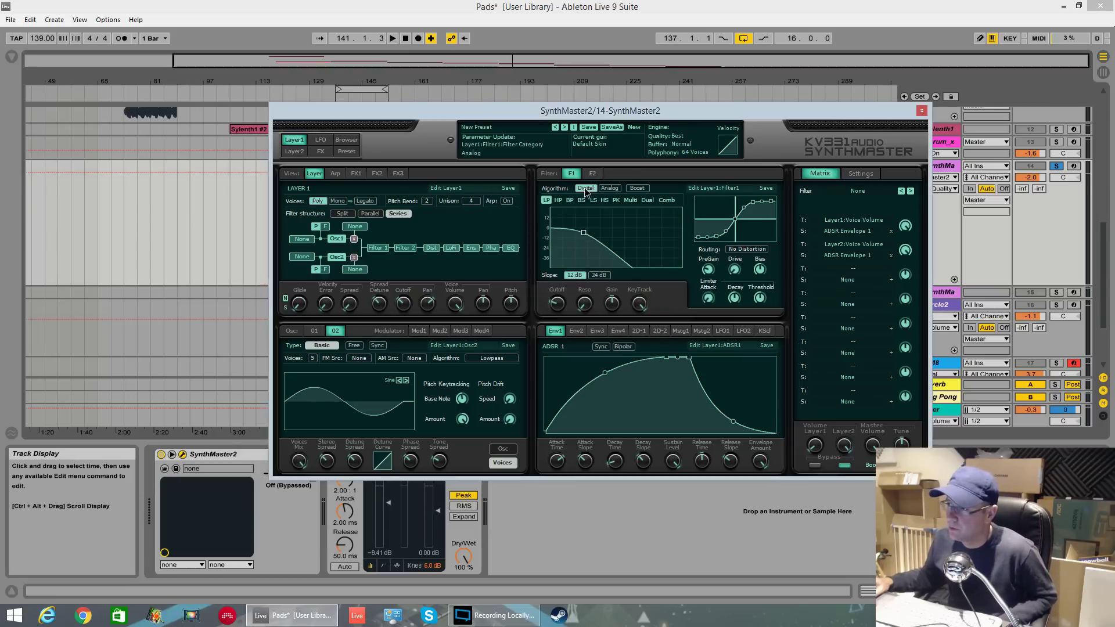
click(375, 247)
drag(556, 303, 560, 314)
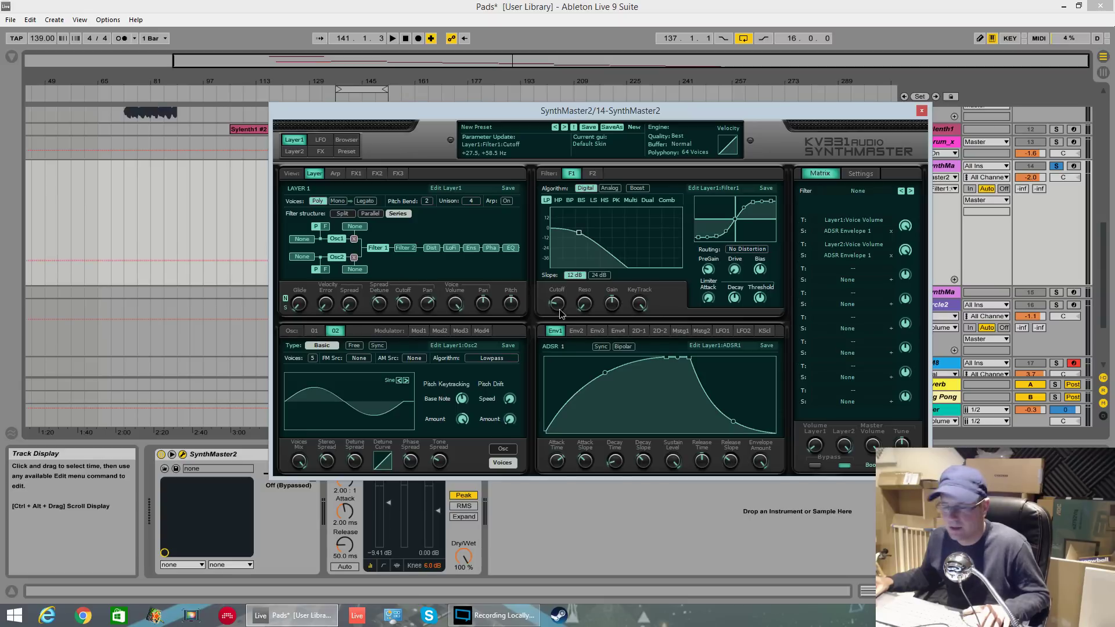
drag(583, 302, 615, 297)
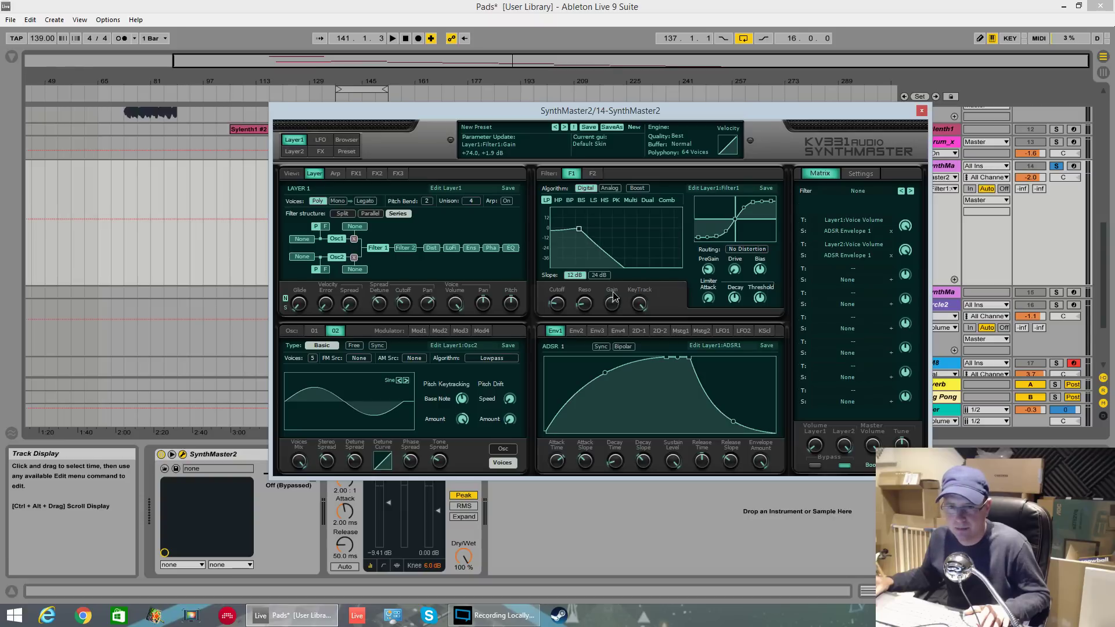
key(space)
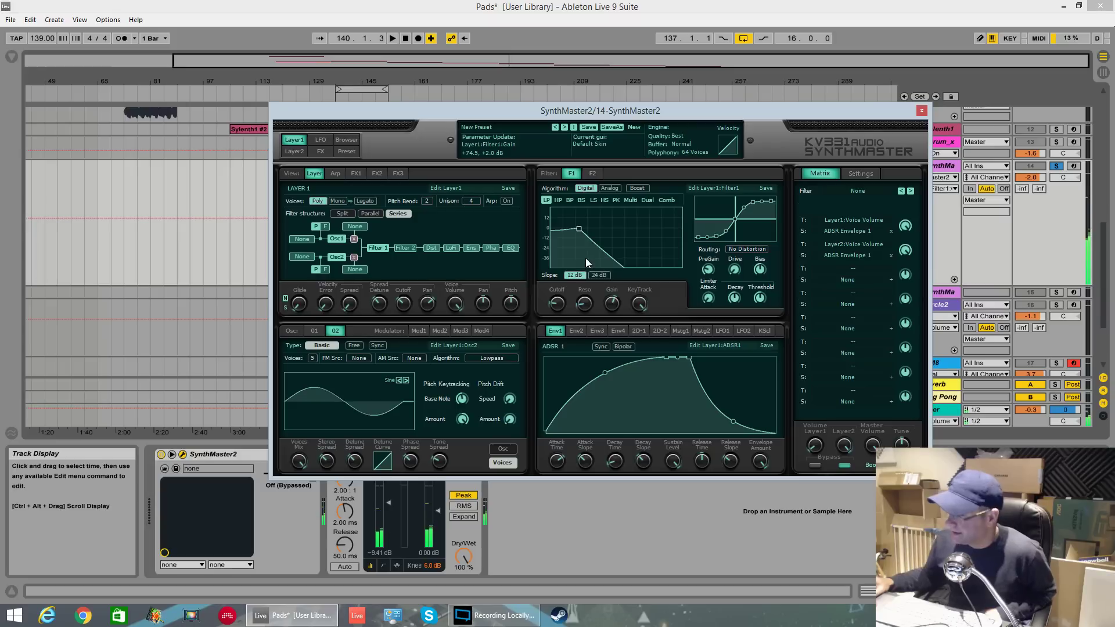
Step: Shape ADSR envelope 2 with a slow attack, short decay, full sustain and moderate release, comparing it with envelope 1
click(577, 328)
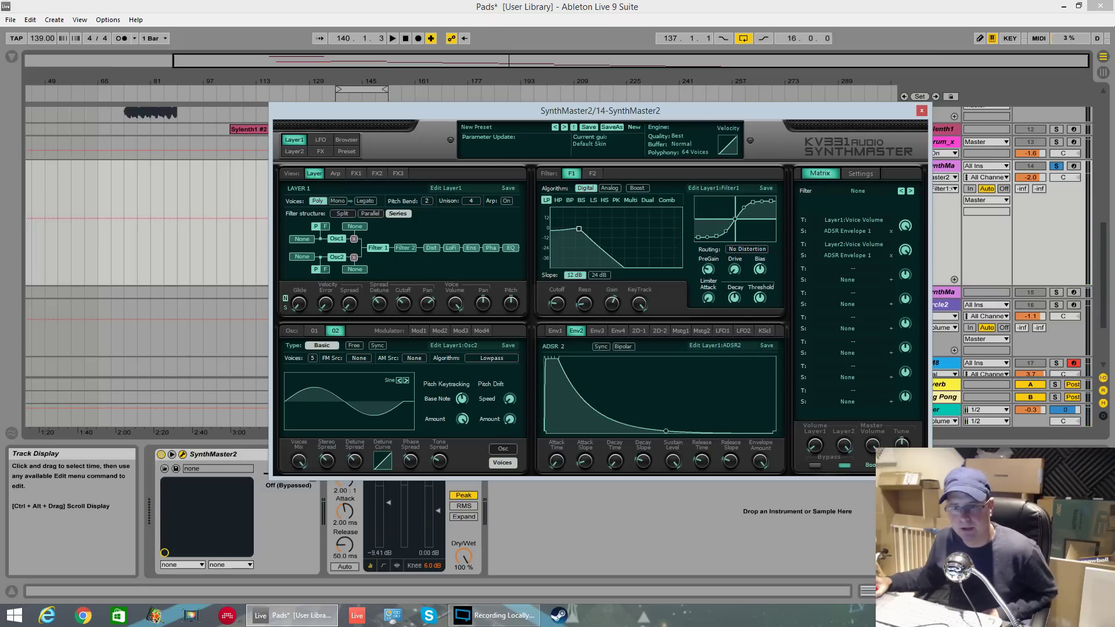
drag(557, 462, 634, 391)
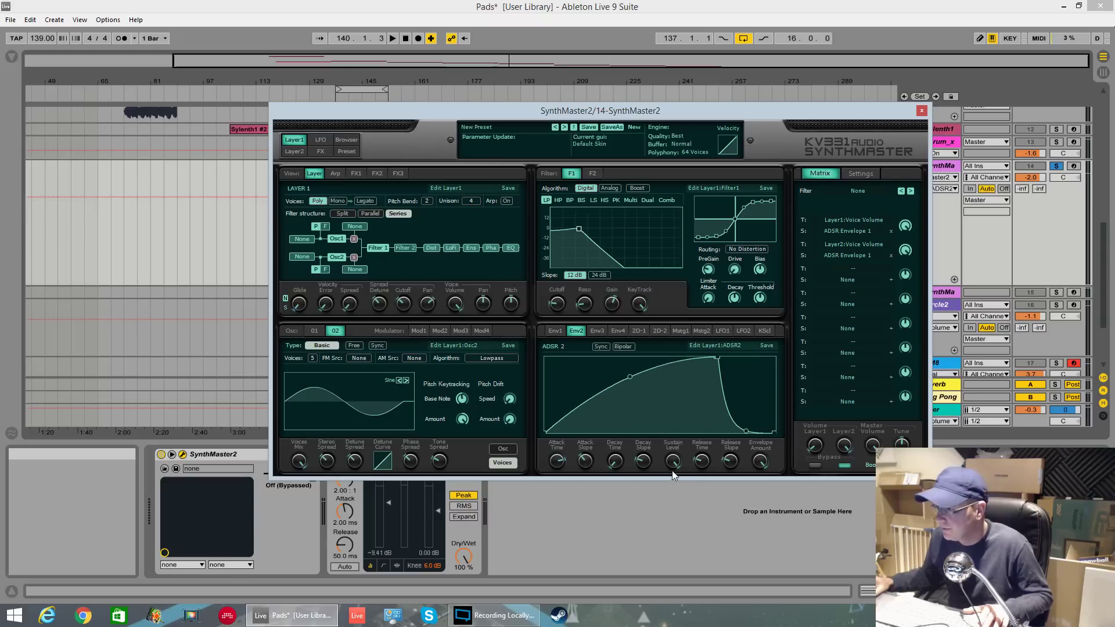
mouse_move(618, 463)
mouse_down()
mouse_move(618, 434)
mouse_move(621, 444)
mouse_up()
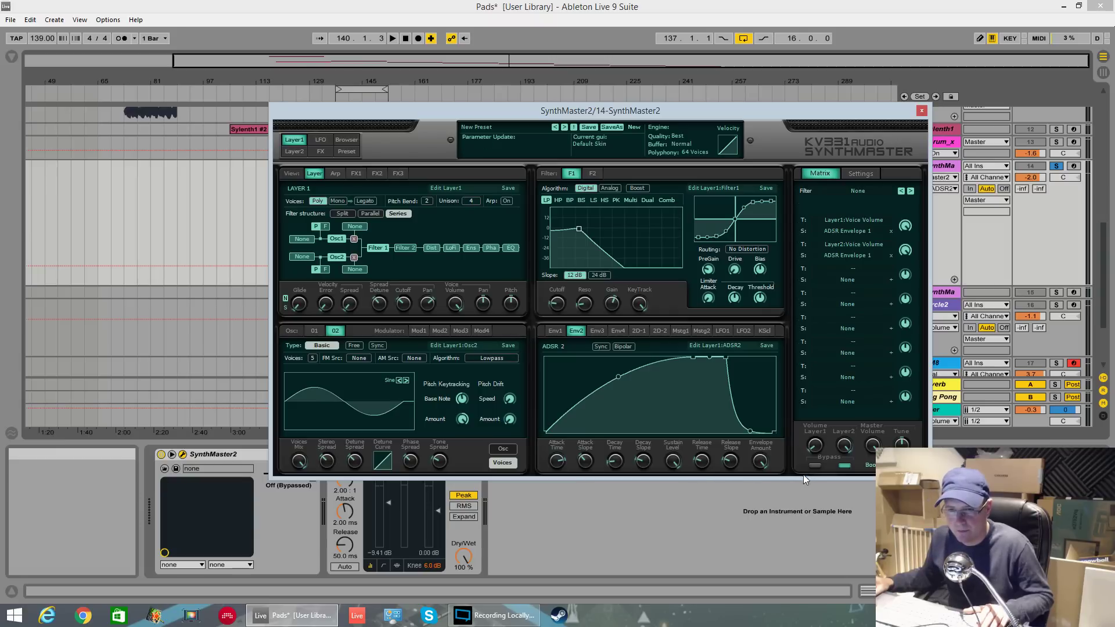
drag(701, 468, 703, 450)
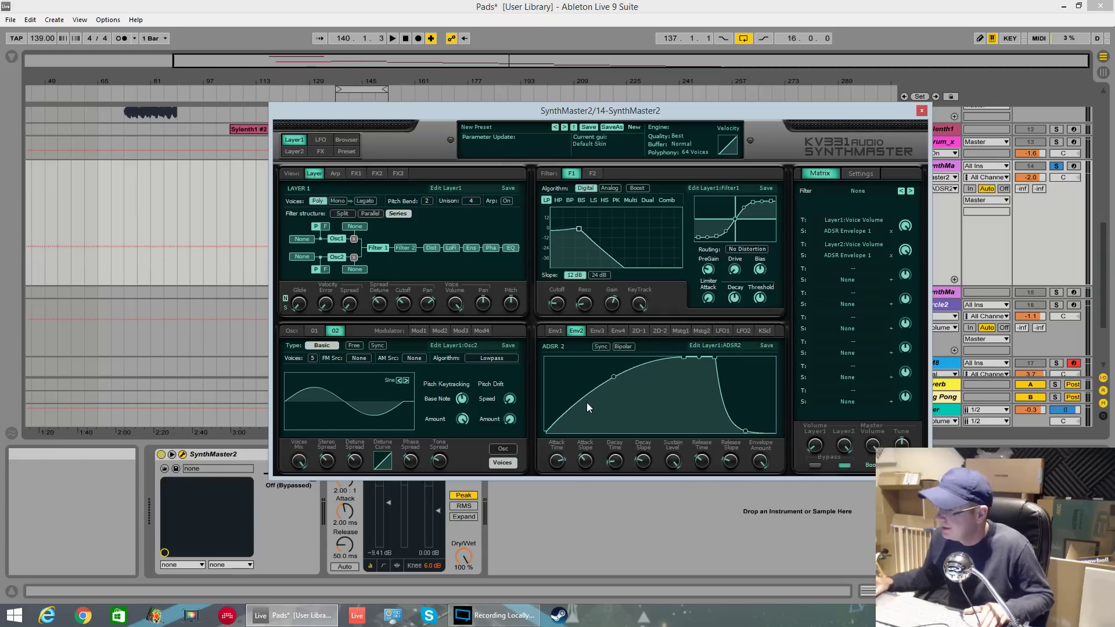
click(552, 330)
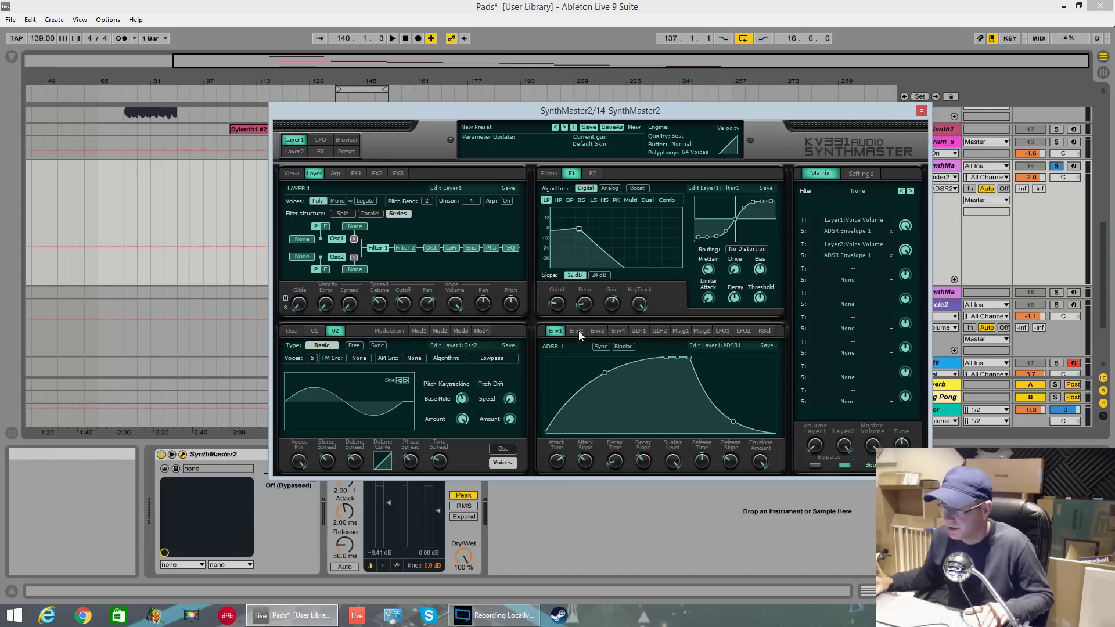
click(576, 330)
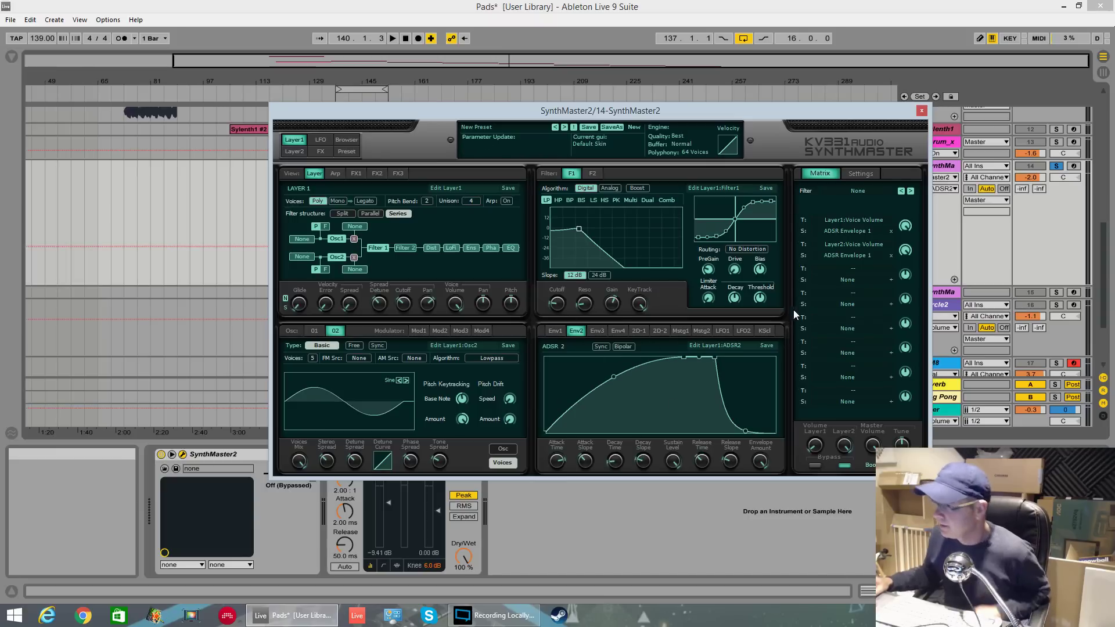
Step: Assign ADSR Envelope 2 as the modulation source of Filter 1's cutoff, with an amount of about +62.25
right_click(555, 308)
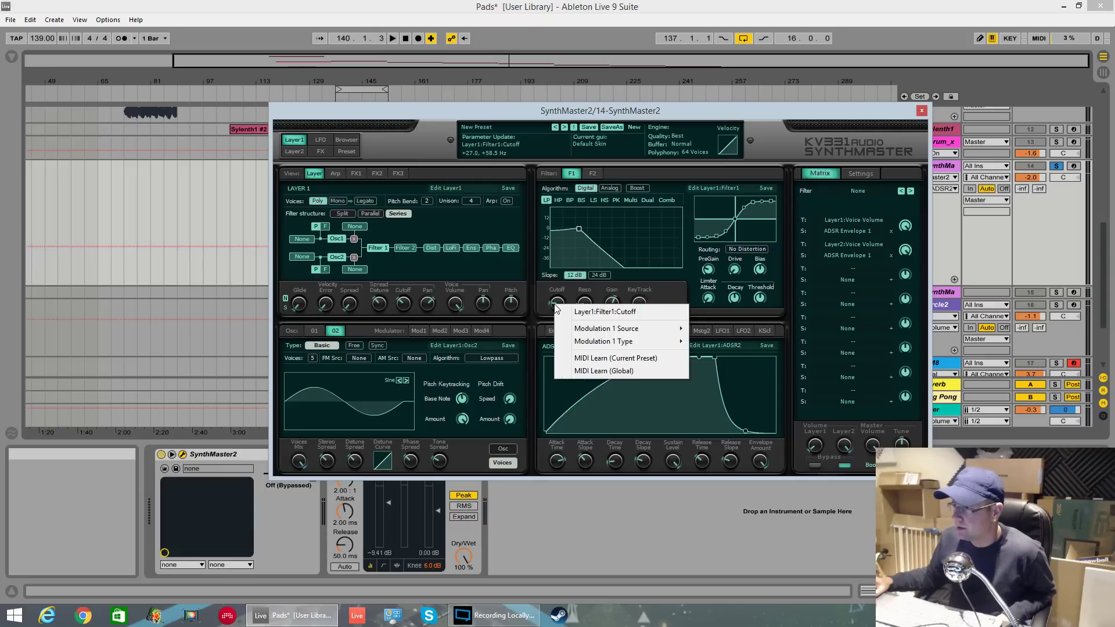
mouse_move(645, 333)
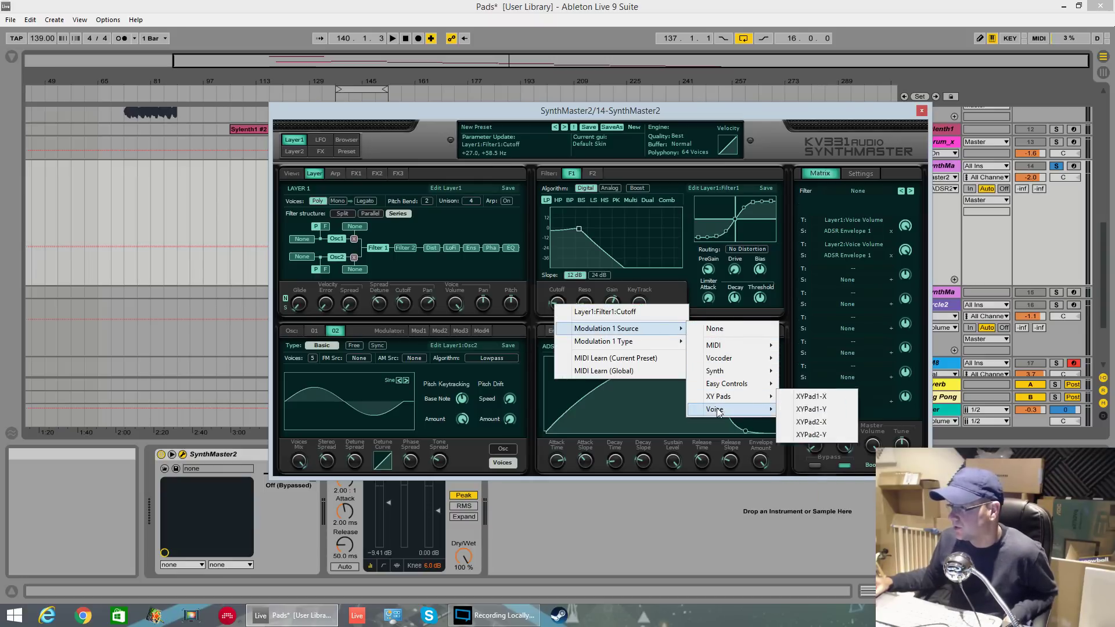
mouse_move(718, 411)
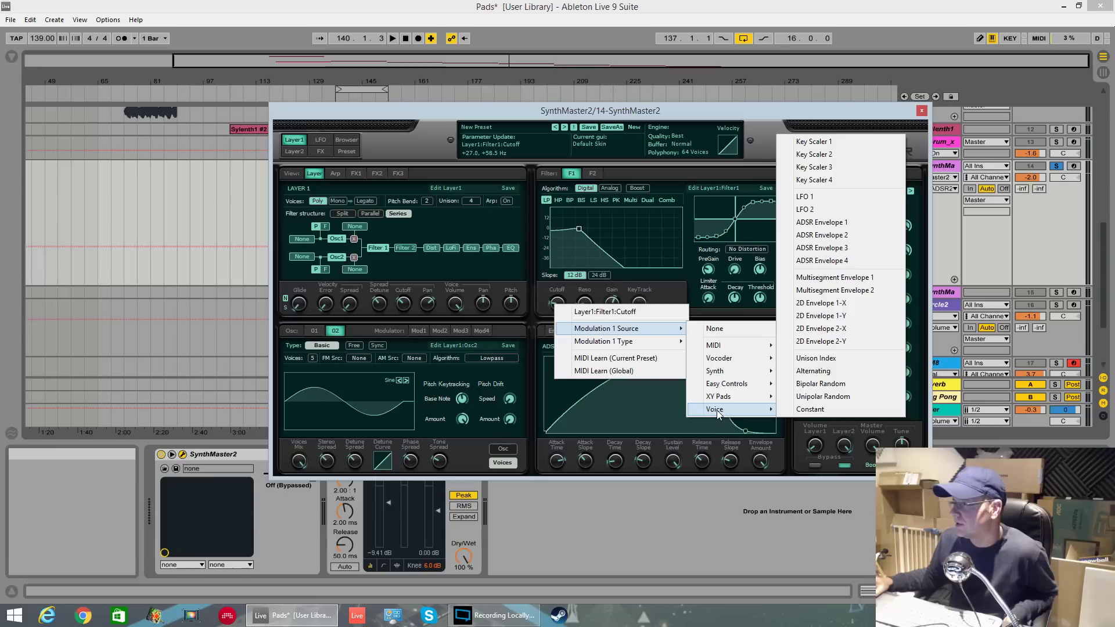
click(835, 236)
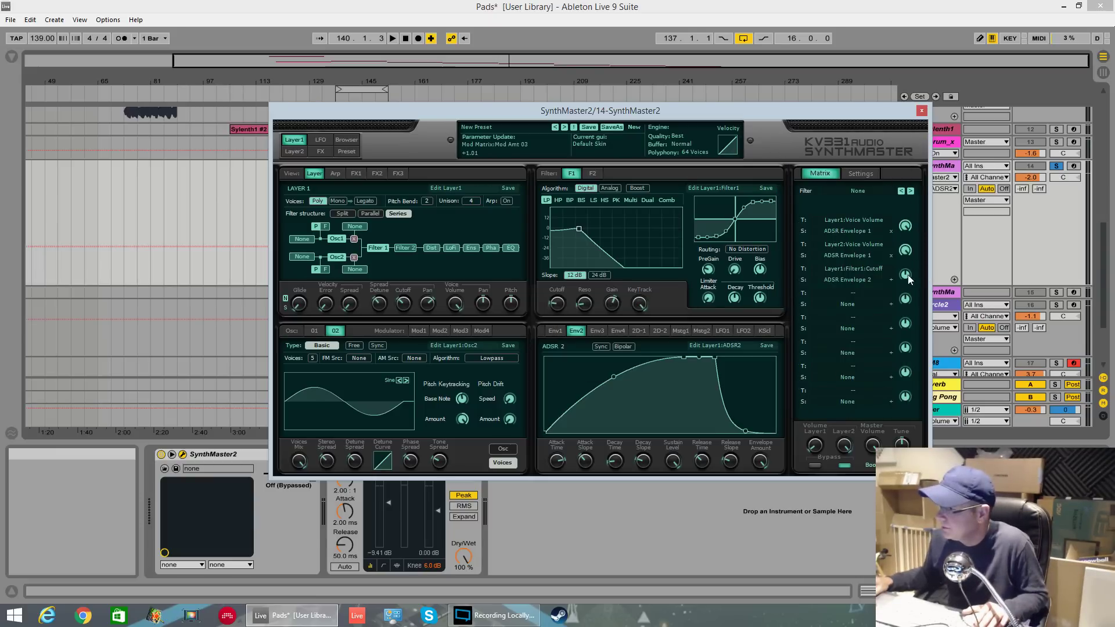
drag(910, 274, 915, 243)
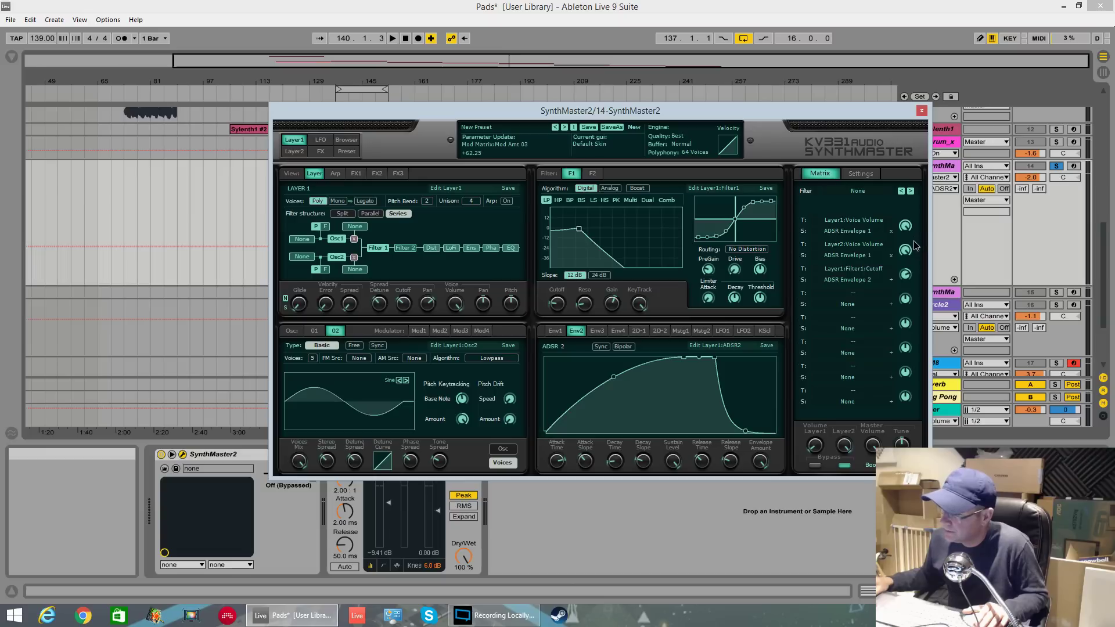
Step: Fine-tune the cutoff modulation amount and envelope 2's attack and release during playback, keeping the attack near 3.4 sec and lengthening the release
key(space)
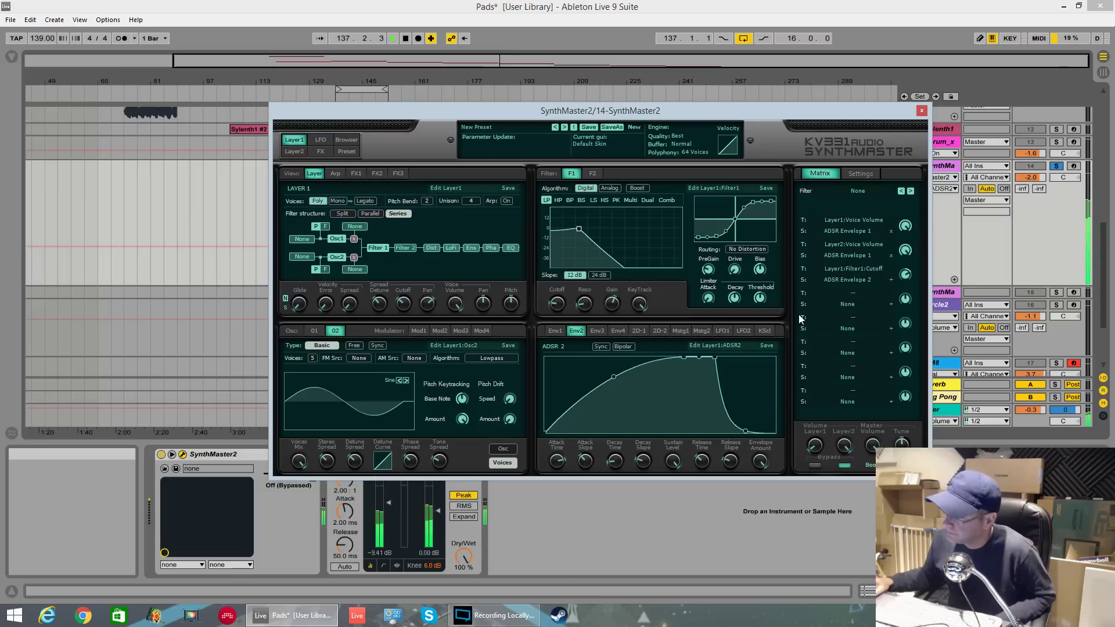
drag(906, 279, 906, 275)
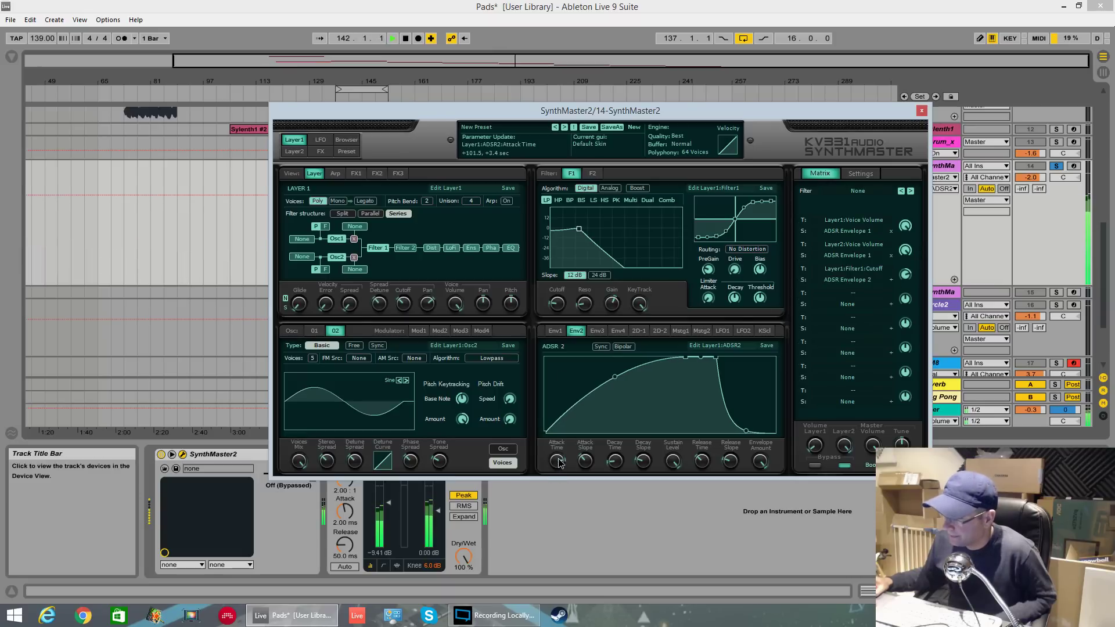
drag(705, 462, 718, 460)
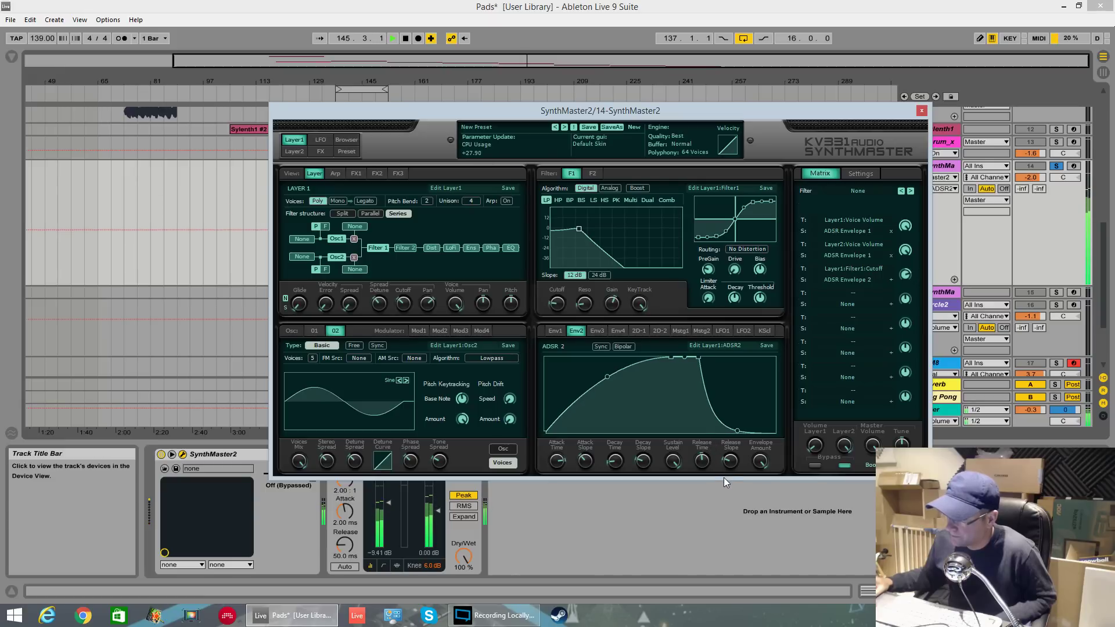
mouse_move(725, 465)
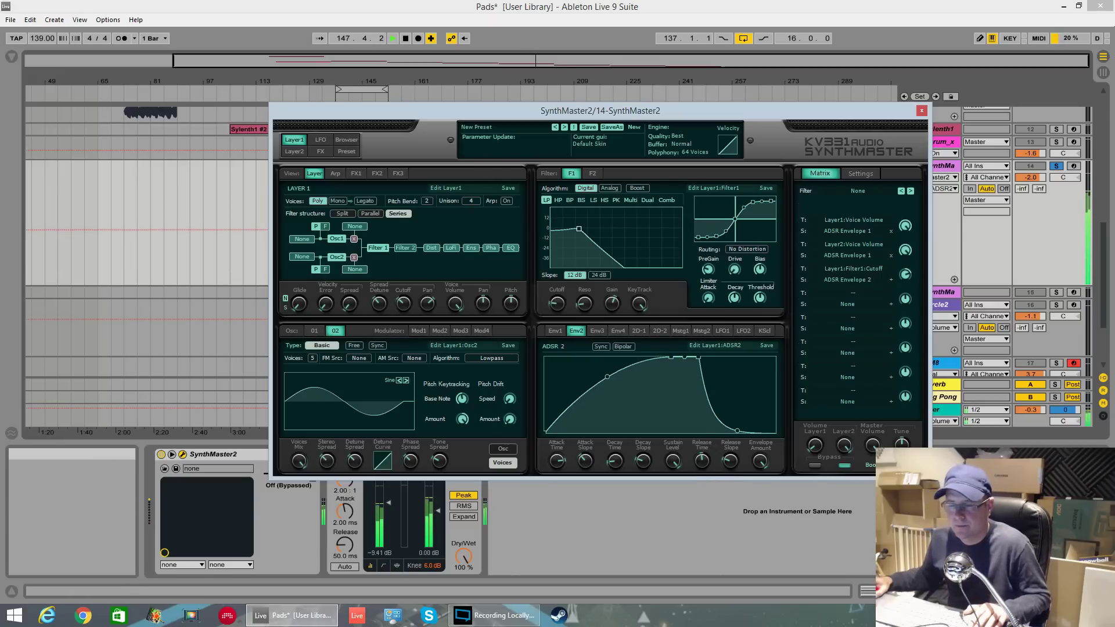
key(space)
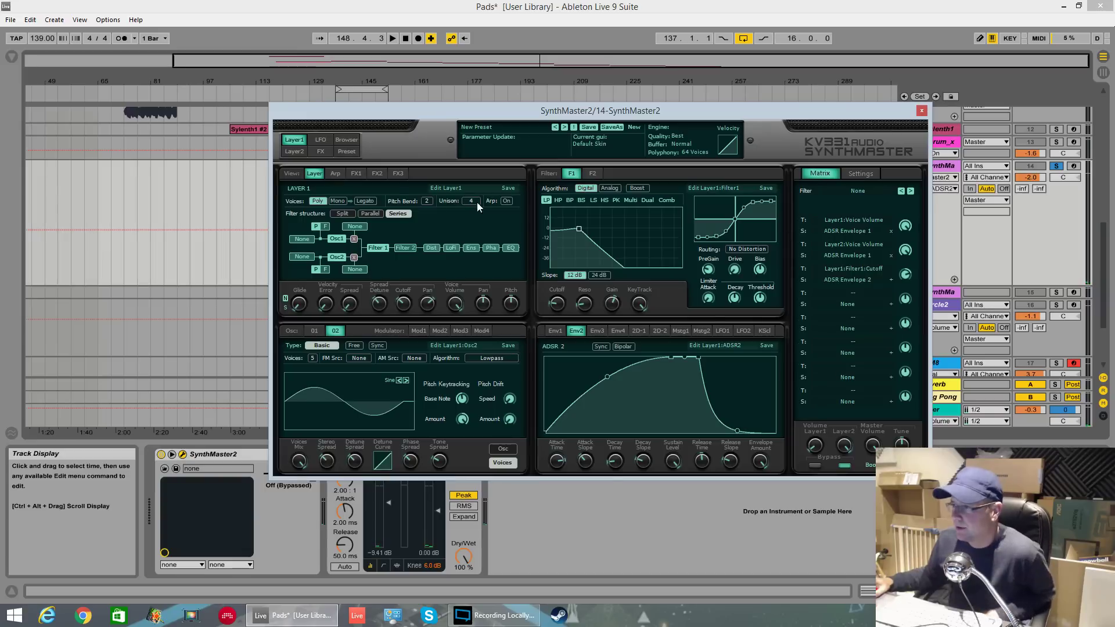
Step: Enable Filter 2 as a digital high-pass filter with its cutoff at about 350.8 Hz
click(407, 249)
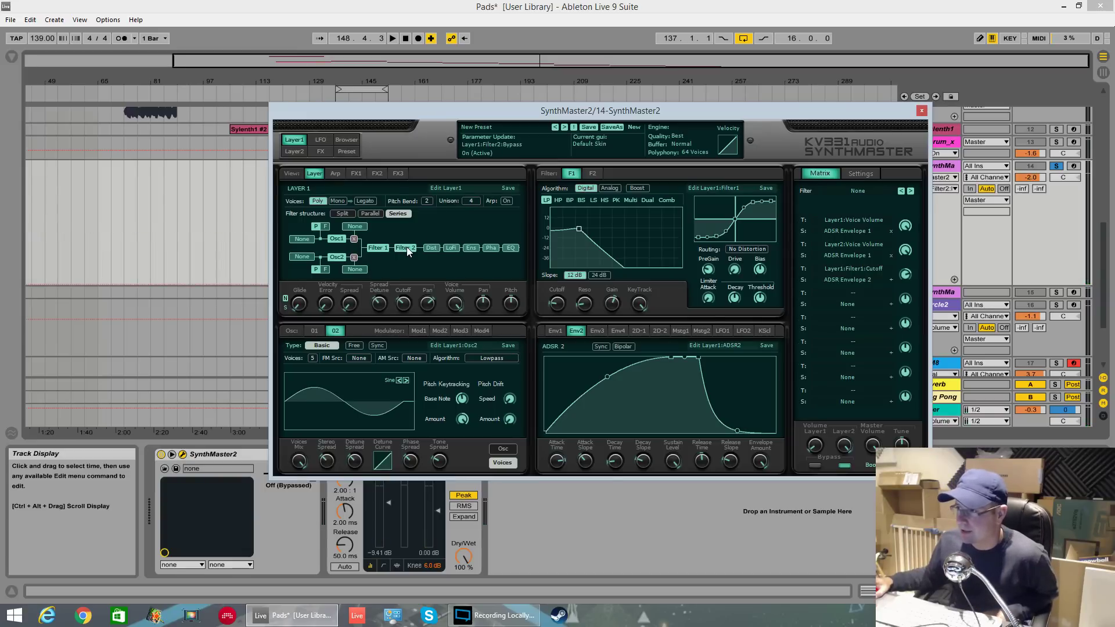
click(597, 177)
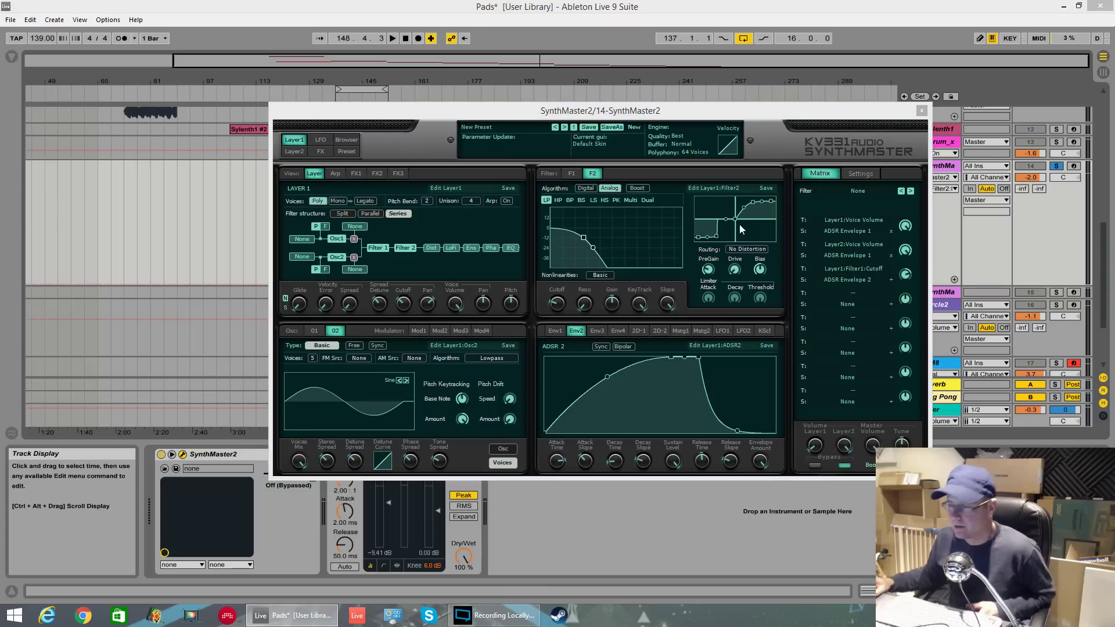
click(558, 200)
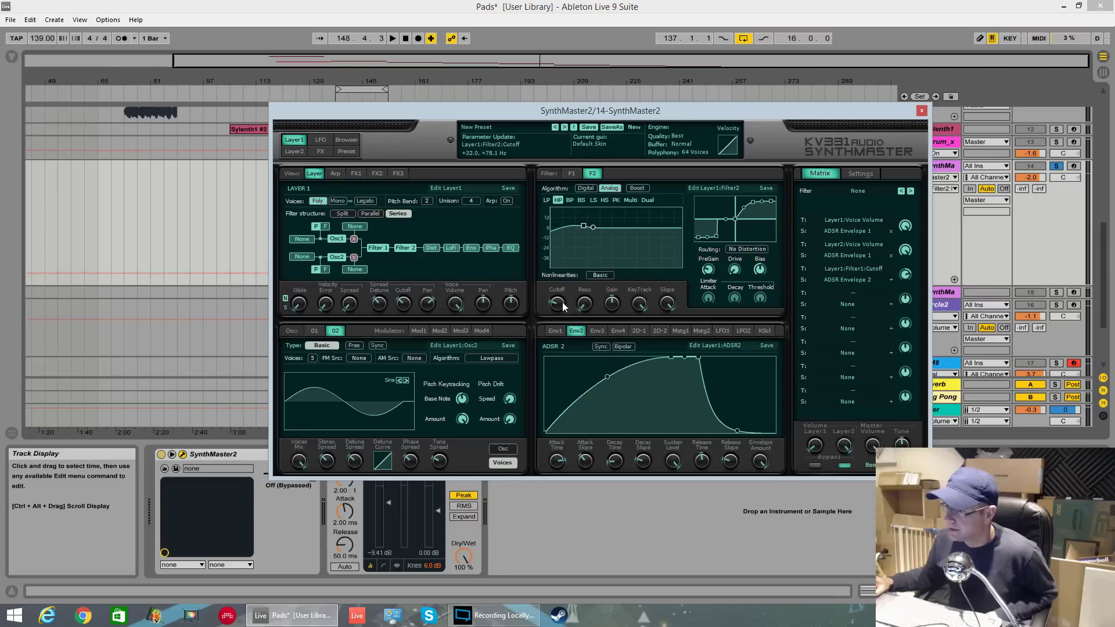
drag(559, 302, 586, 284)
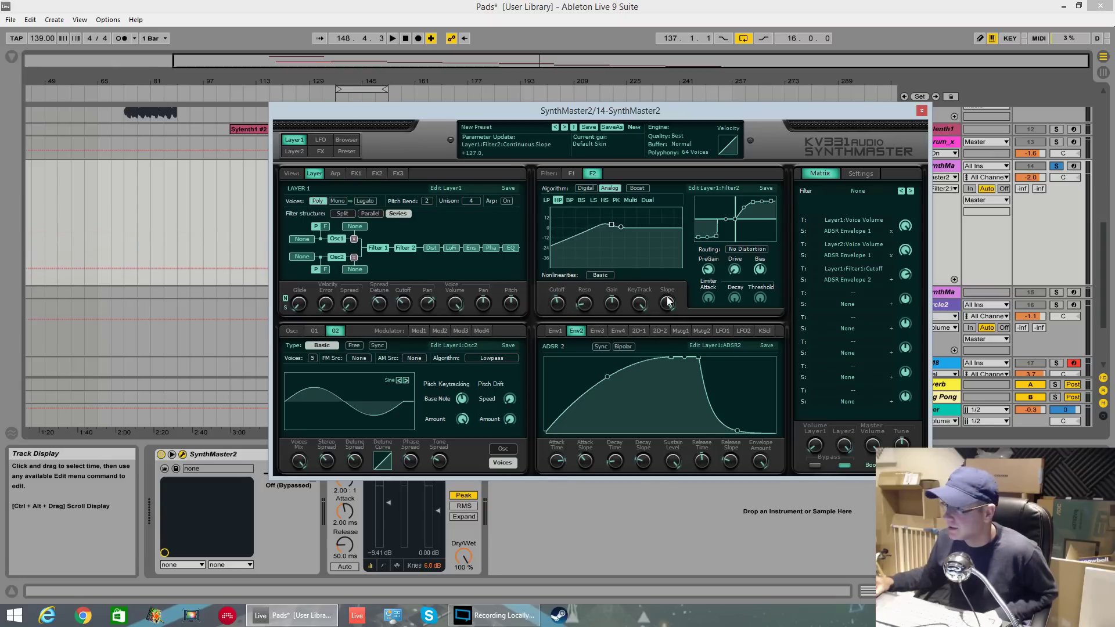
click(638, 303)
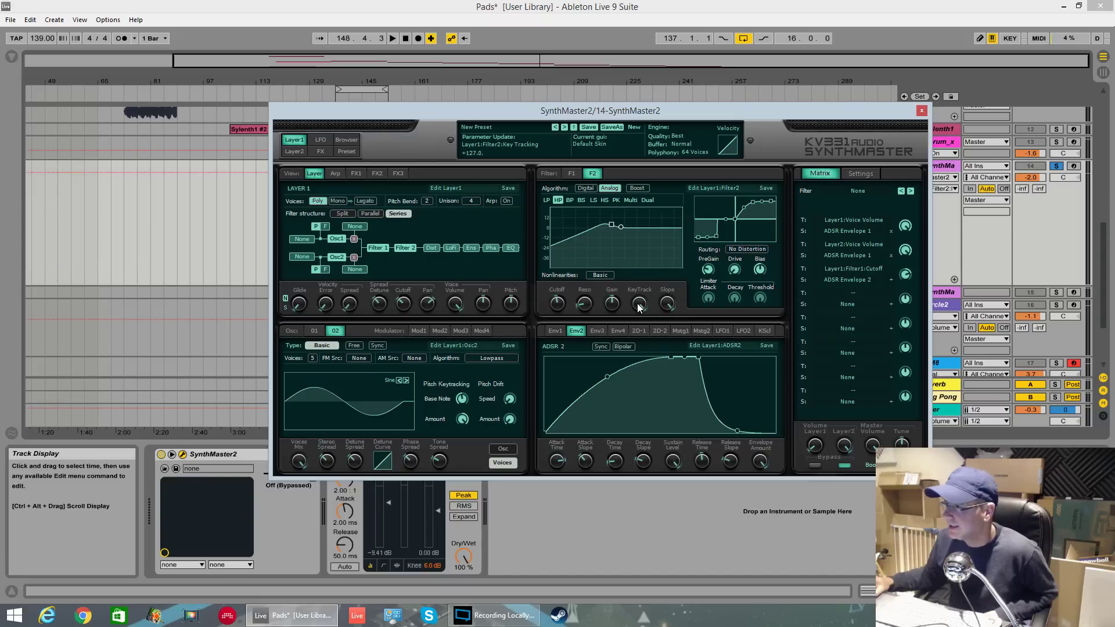
click(586, 188)
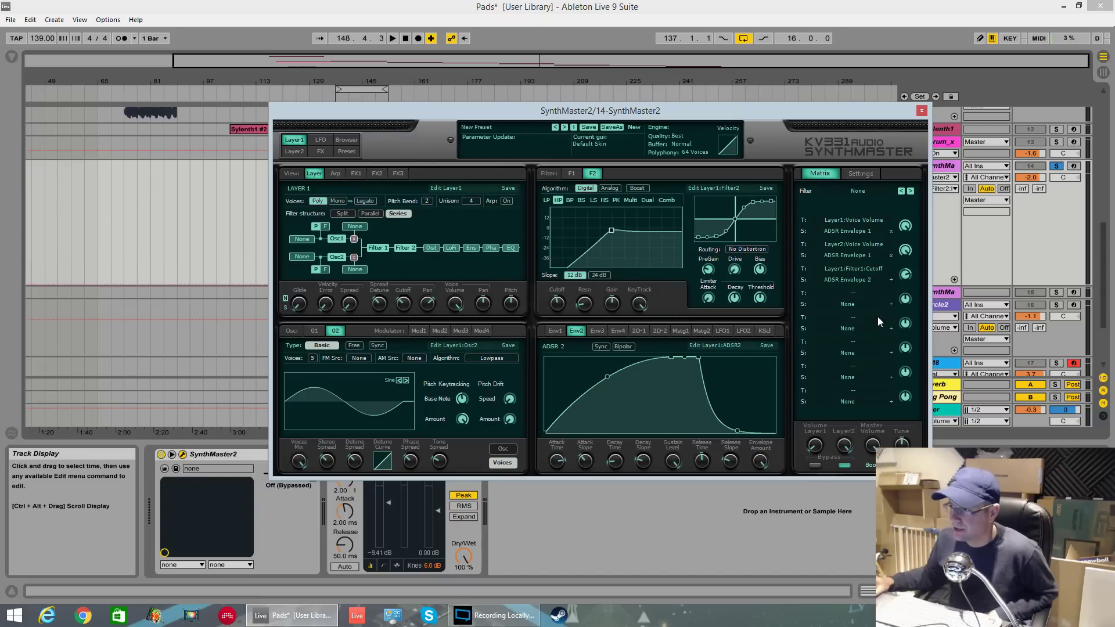
click(561, 200)
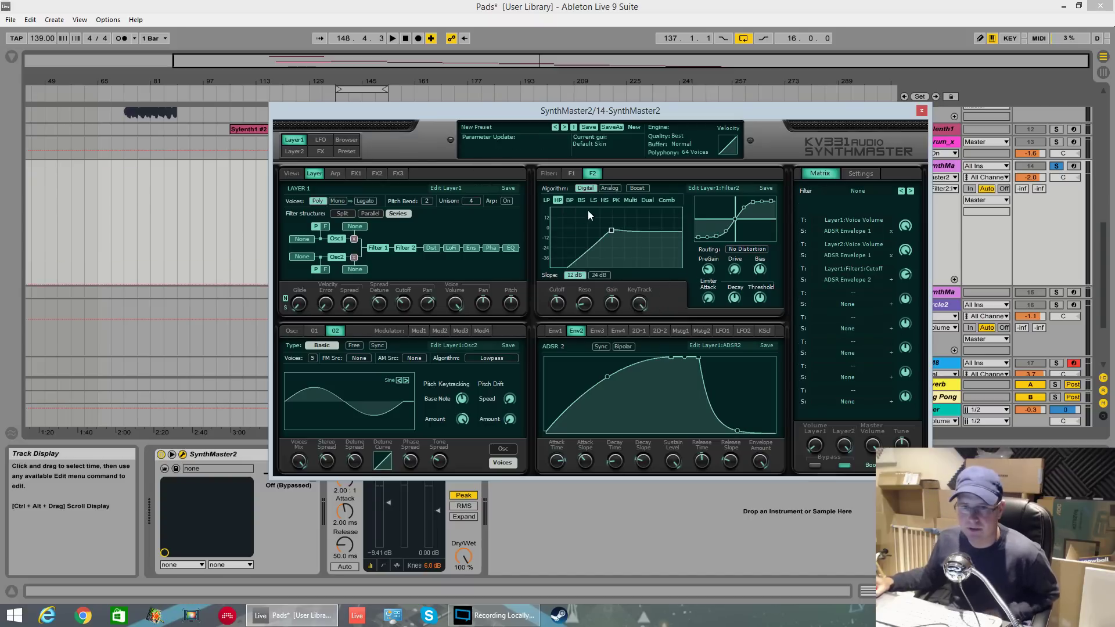
Step: Audition Filter 2 during playback, reducing its key tracking to about 84.5 and setting its slope to 24 dB
key(space)
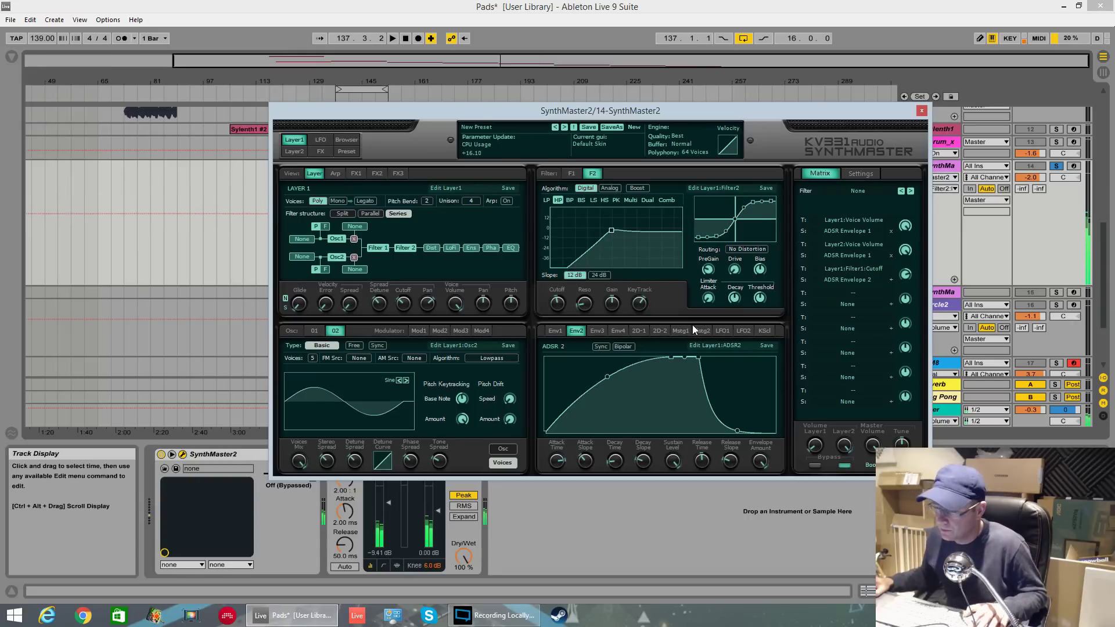
click(640, 305)
drag(644, 306, 649, 304)
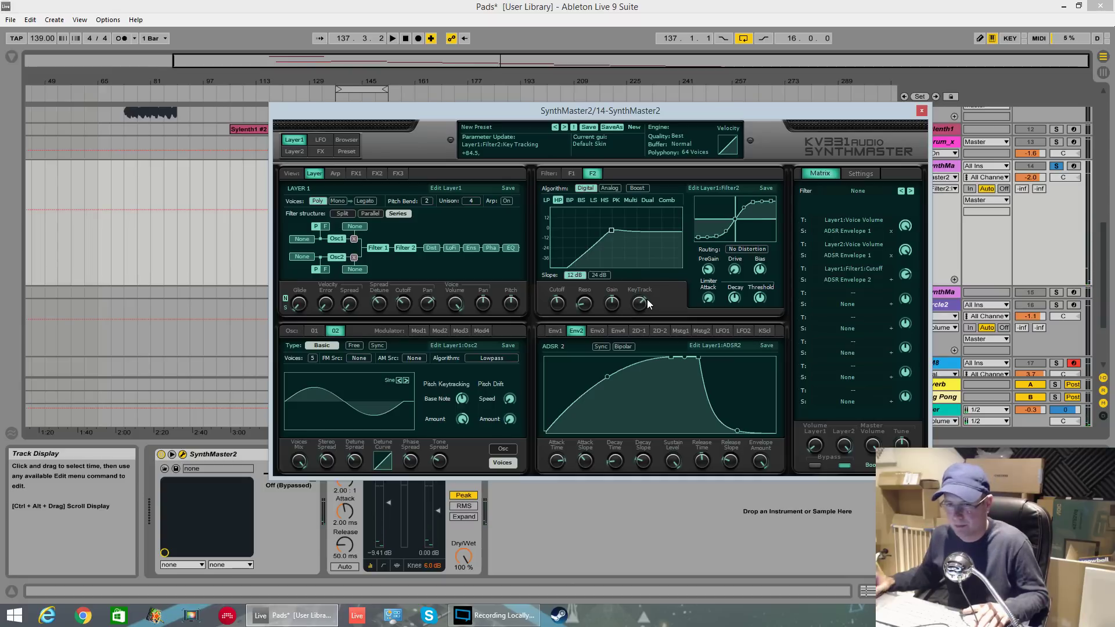
click(613, 306)
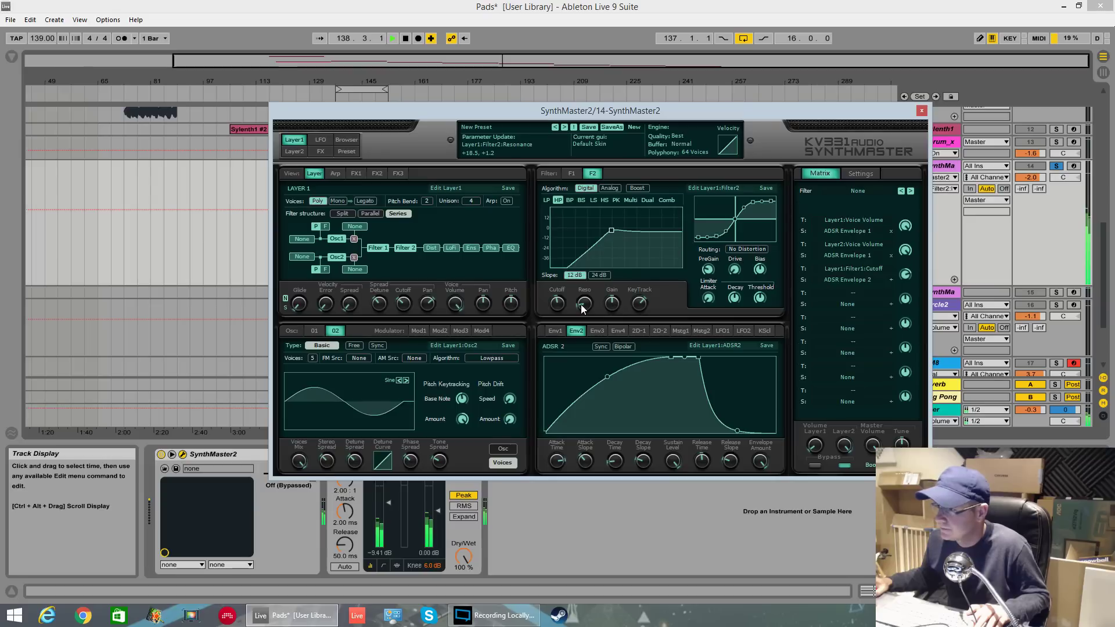
click(604, 275)
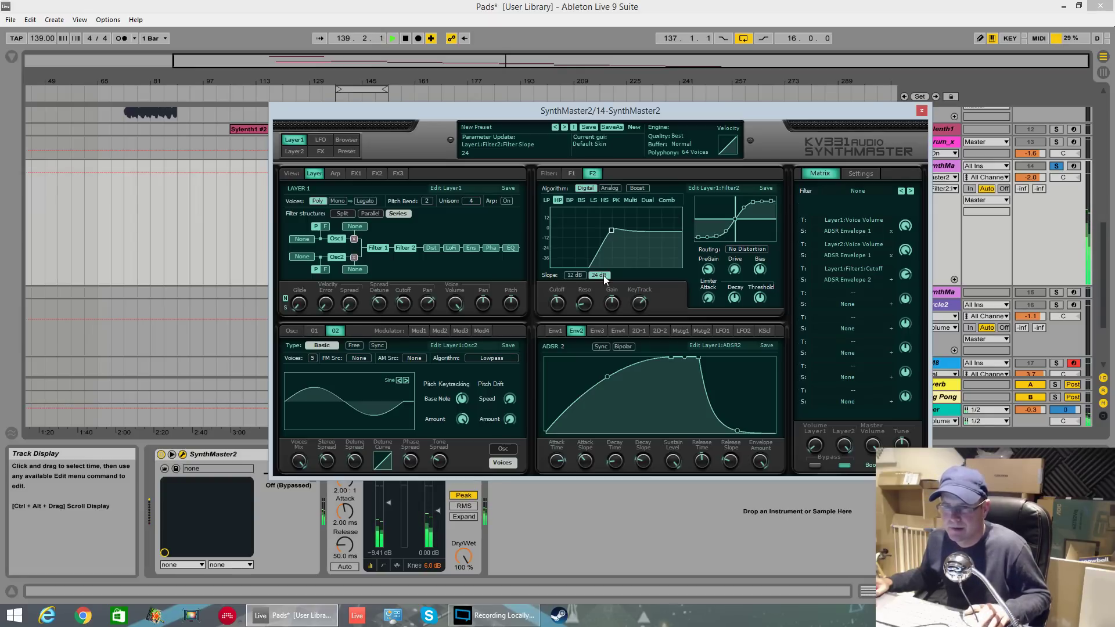
key(space)
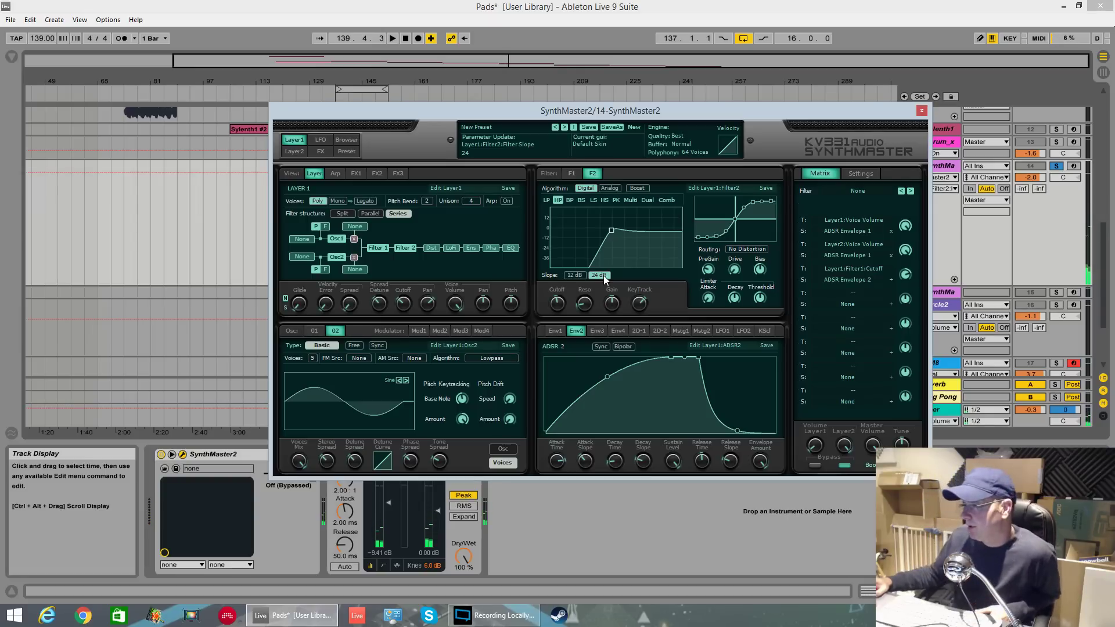
Step: Assign ADSR Envelope 2 as the modulation source of Filter 2's cutoff, with an amount of about -23
right_click(557, 303)
mouse_move(614, 331)
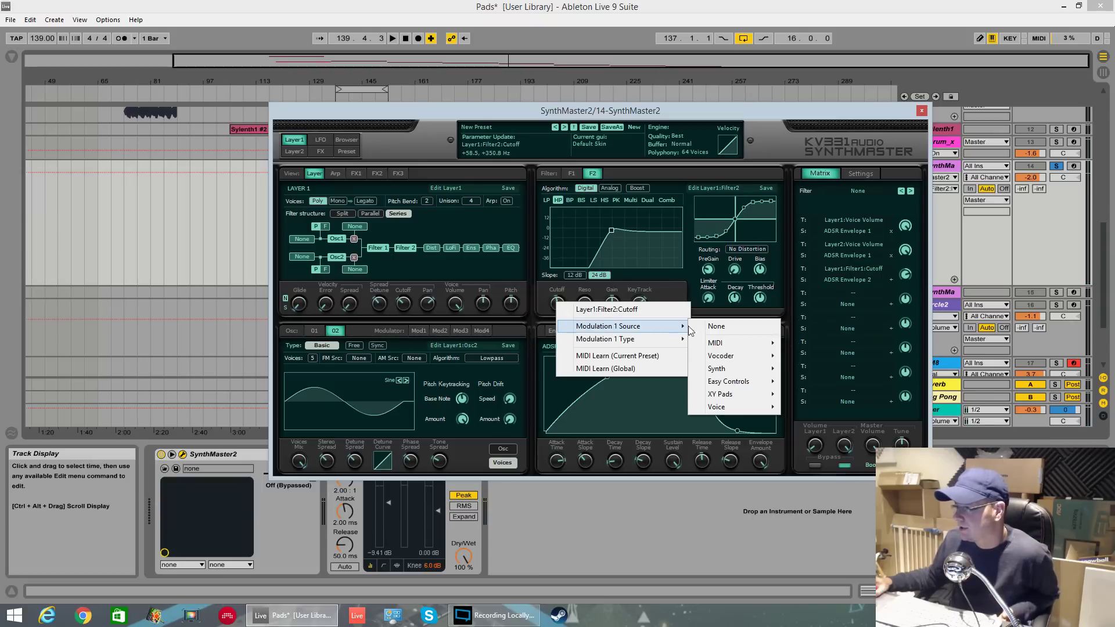
mouse_move(719, 407)
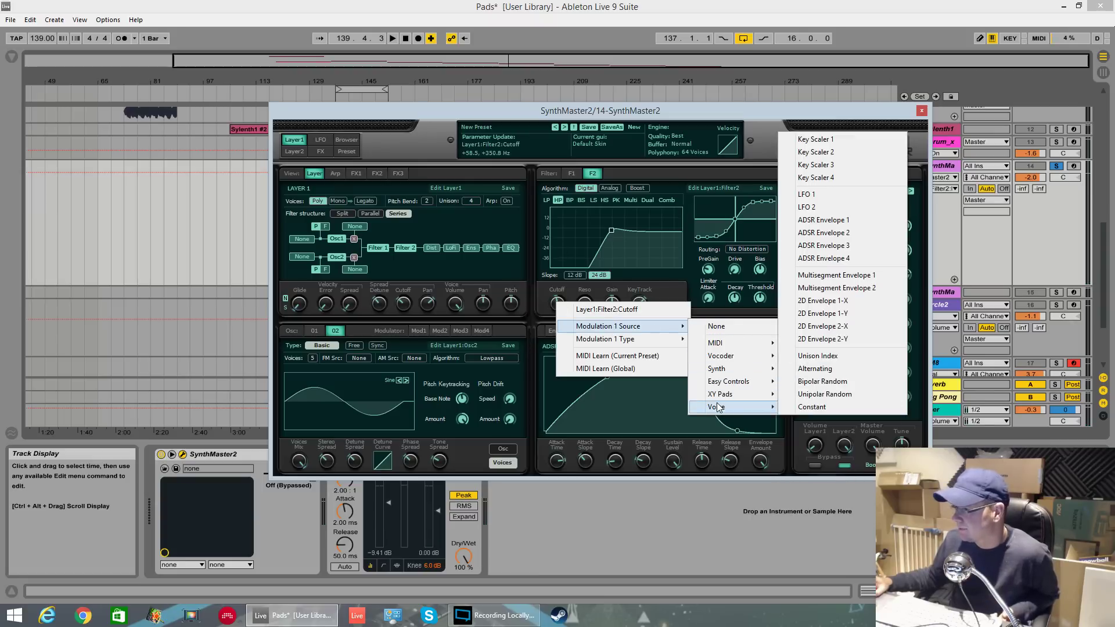
click(845, 235)
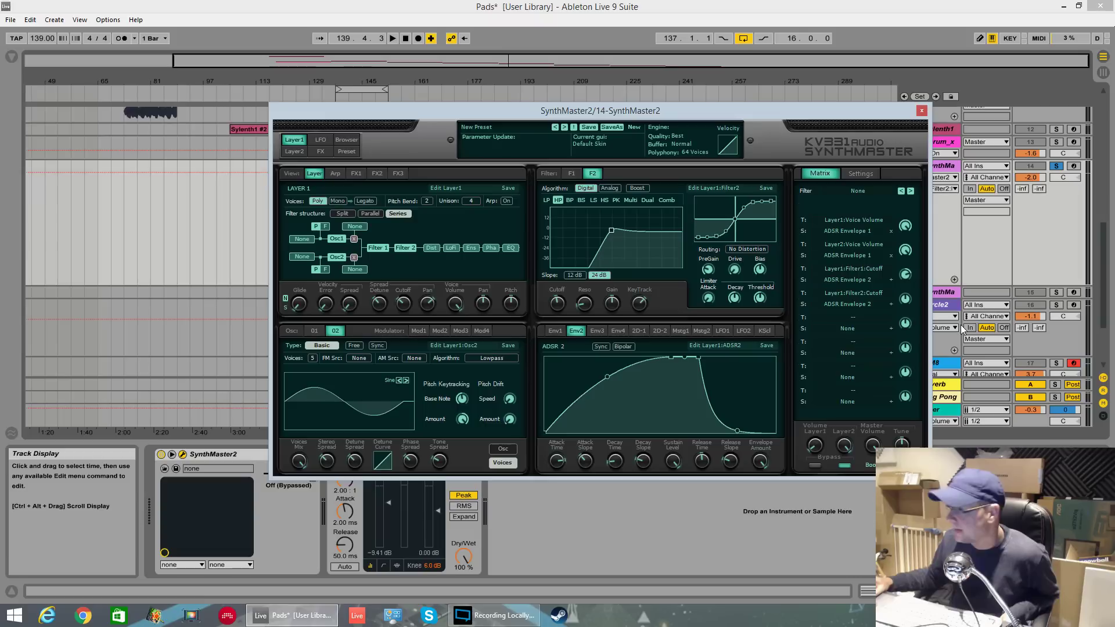
mouse_move(906, 299)
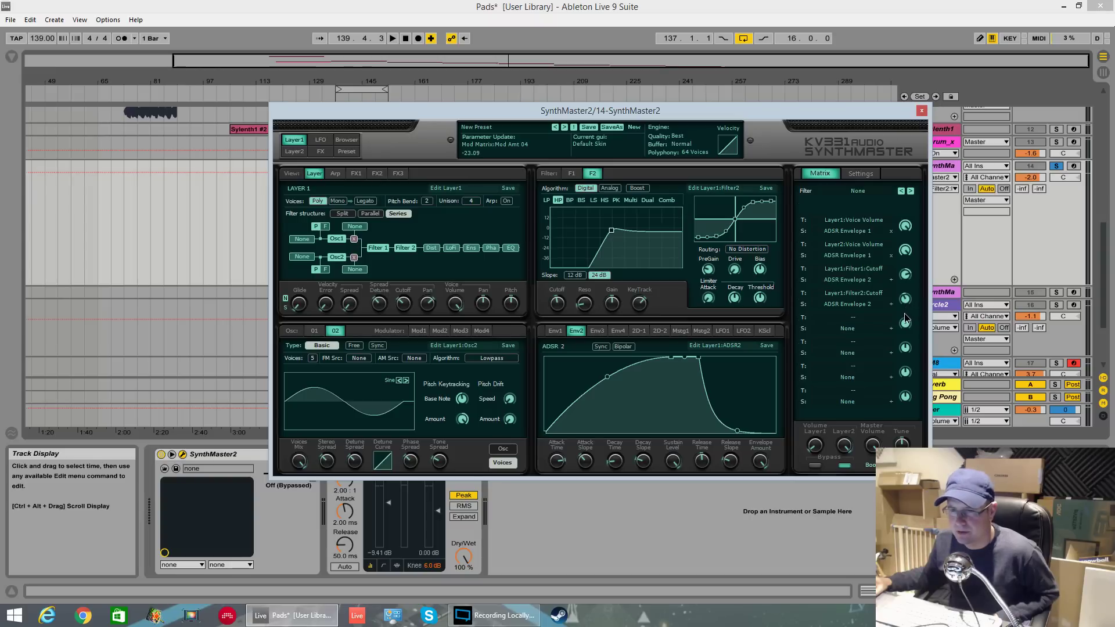
scroll(910, 307, down, 1)
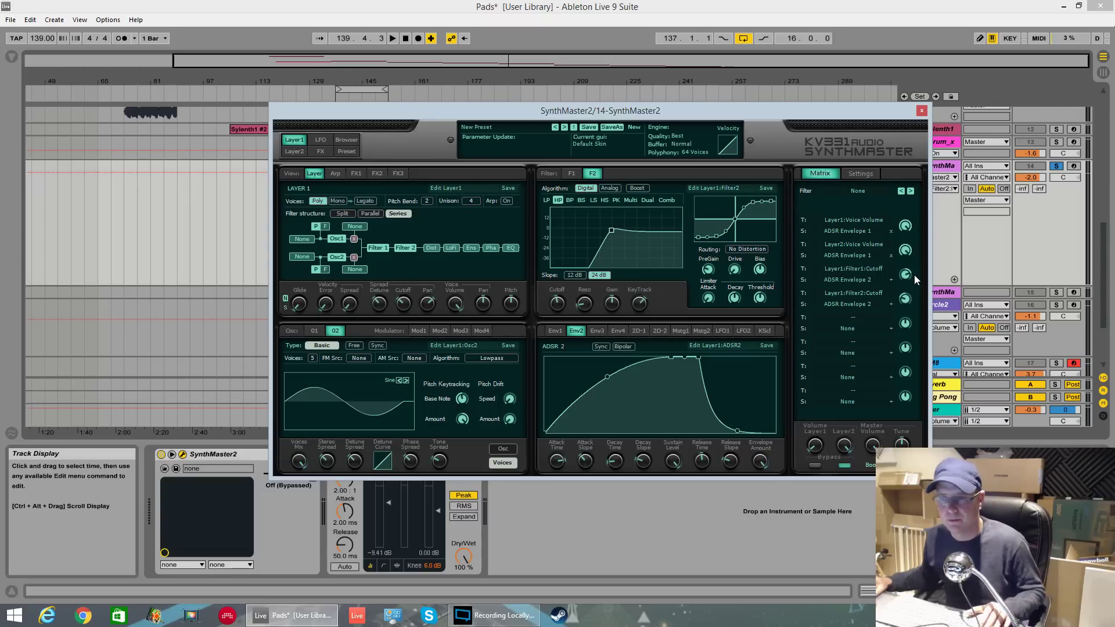
Step: Audition the pad and raise the Layer 1 volume to about 0.201 during playback
key(space)
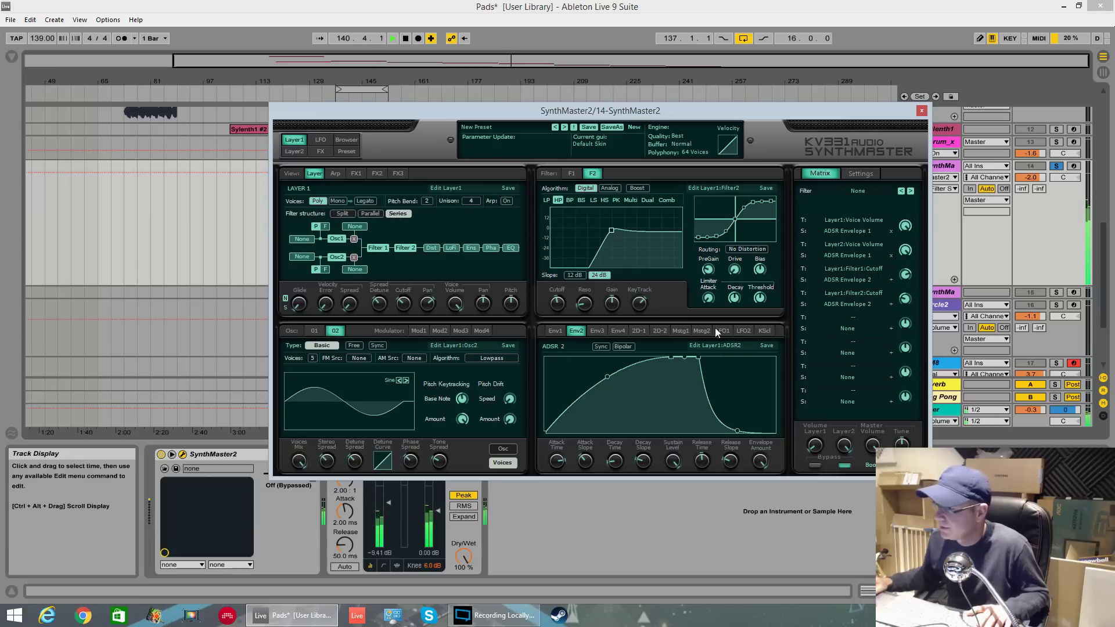
drag(816, 446, 819, 425)
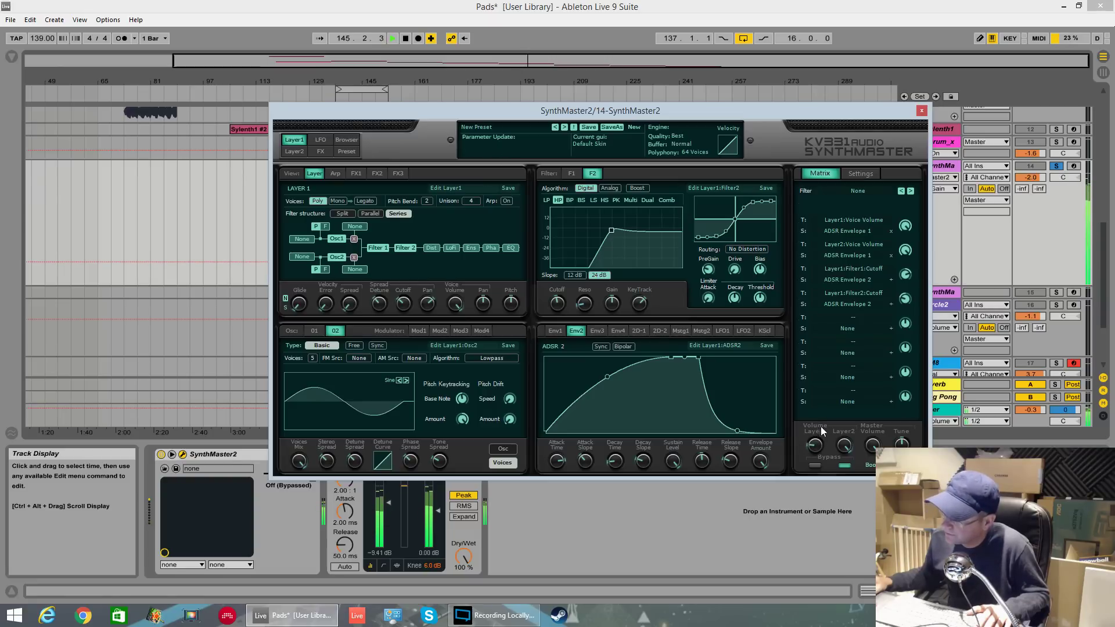
key(space)
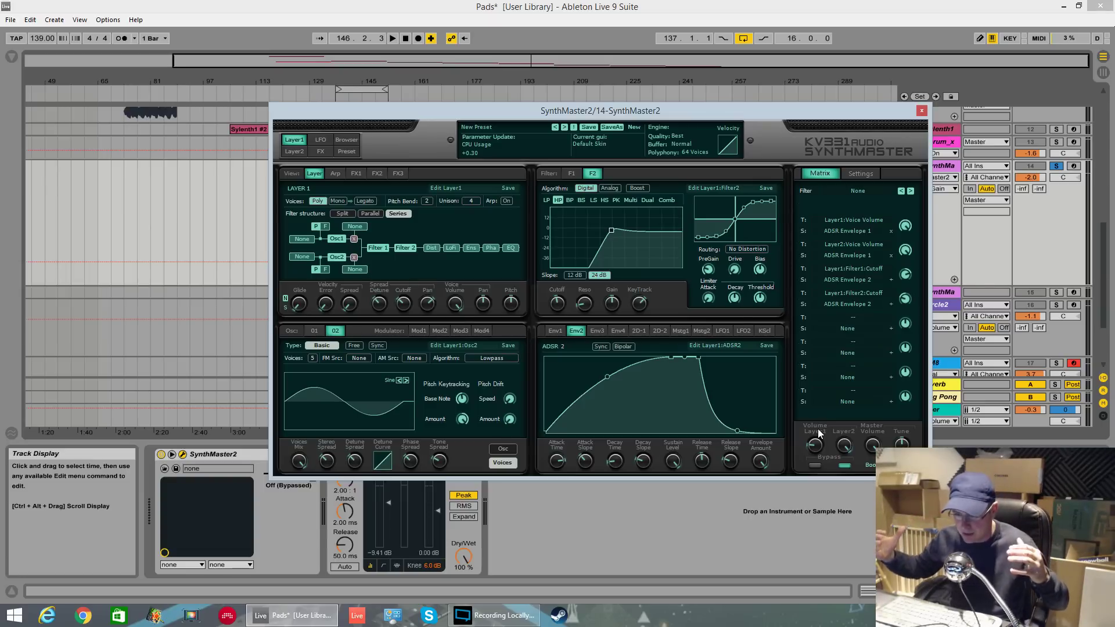
key(space)
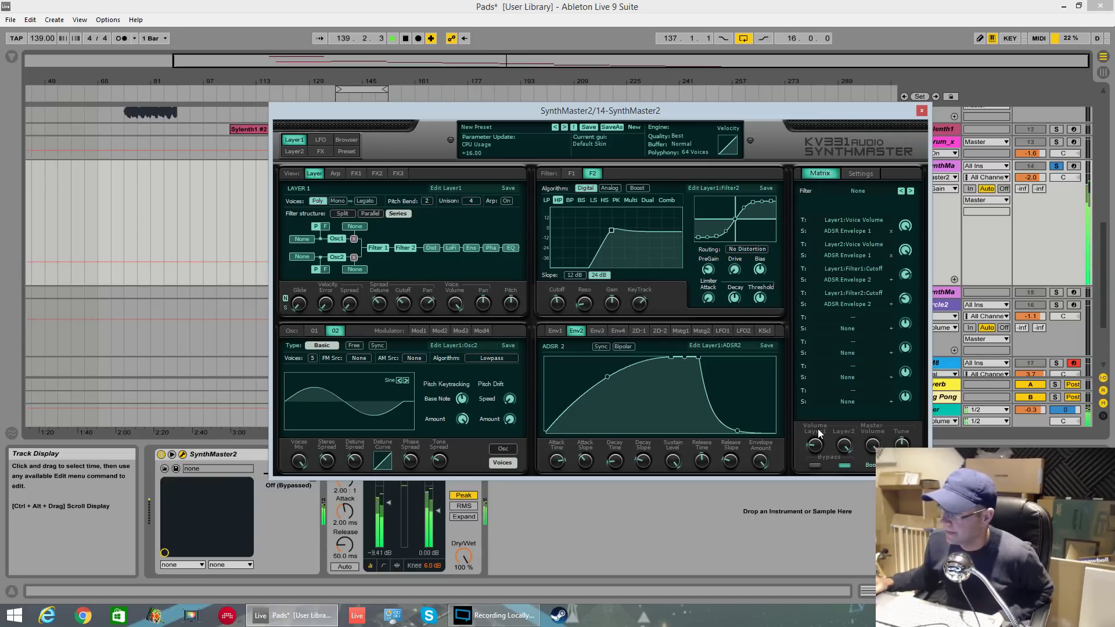
mouse_move(814, 432)
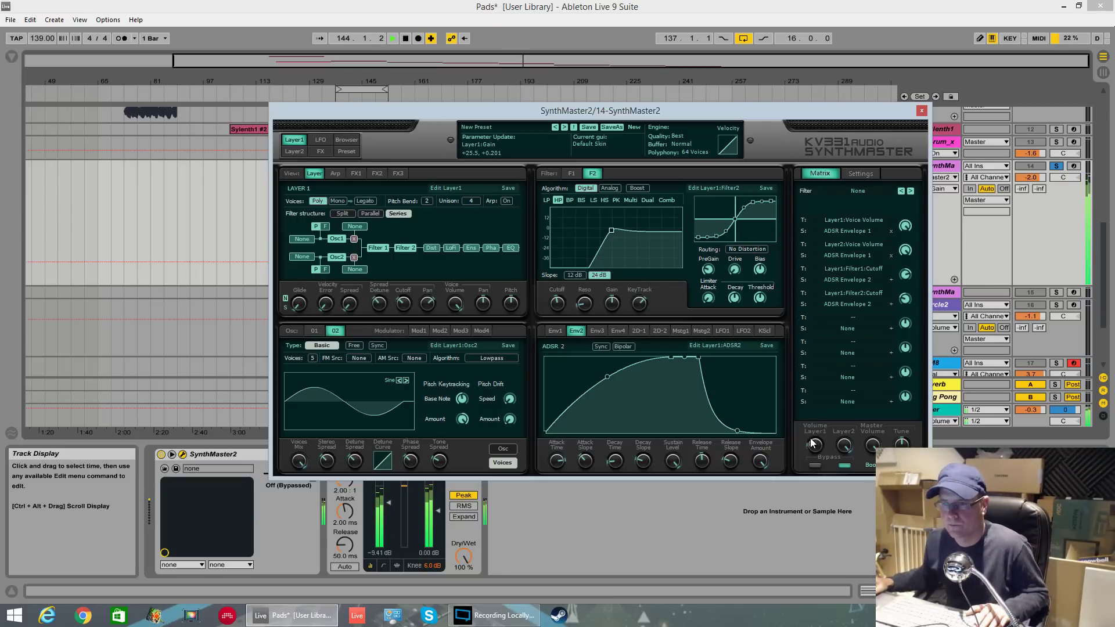
key(space)
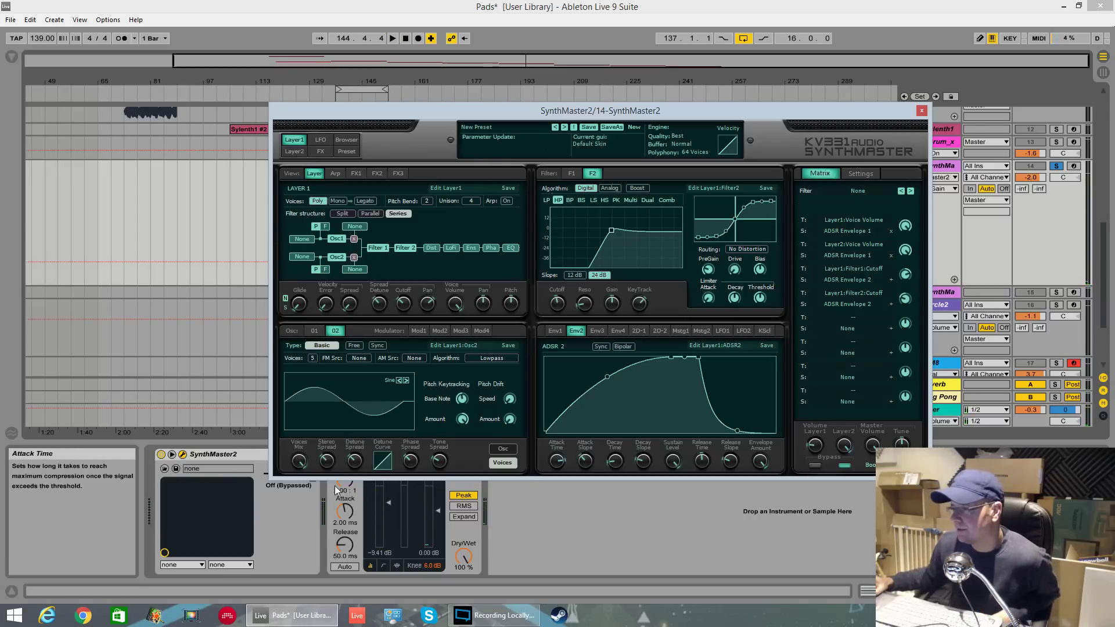
Step: Set synth LFO 2 to a beat-synced triangle wave at a 2/1 rate
click(321, 140)
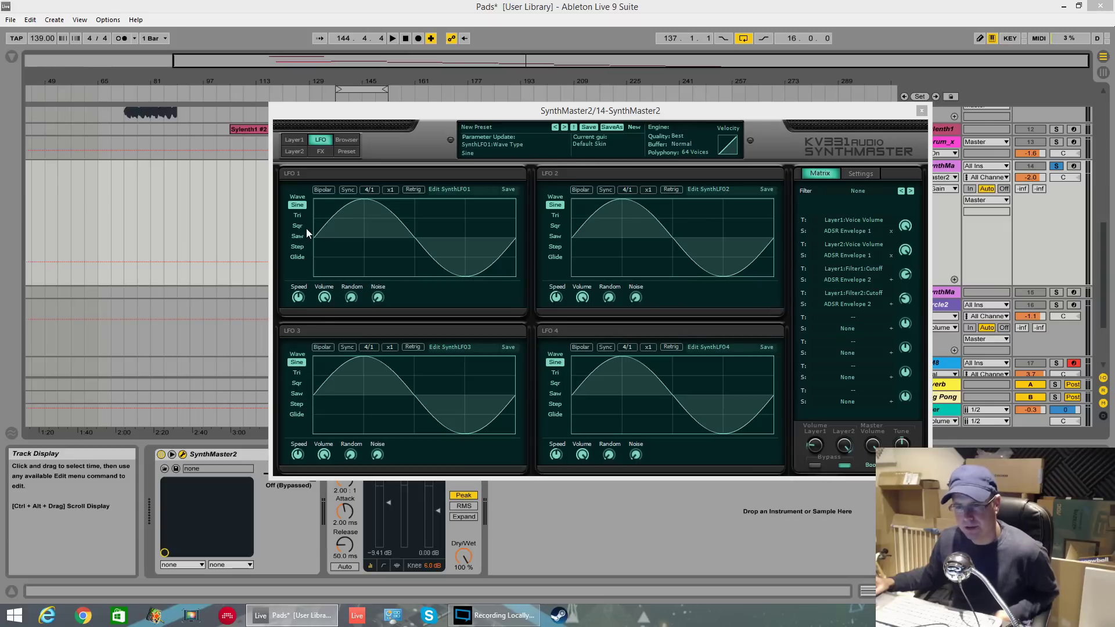
click(605, 190)
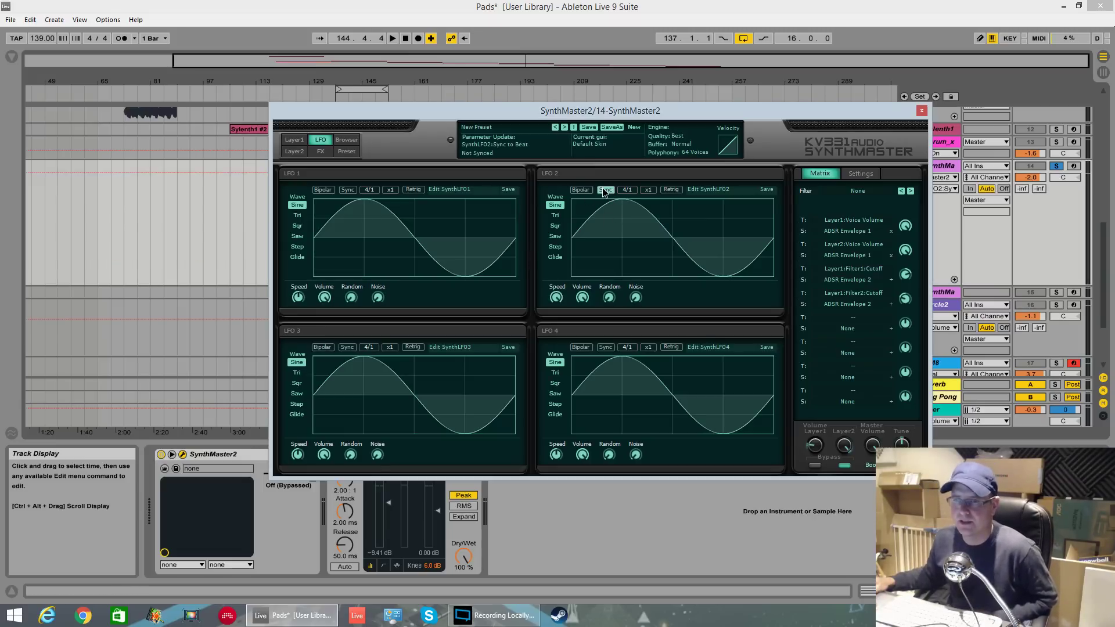
click(626, 192)
click(639, 215)
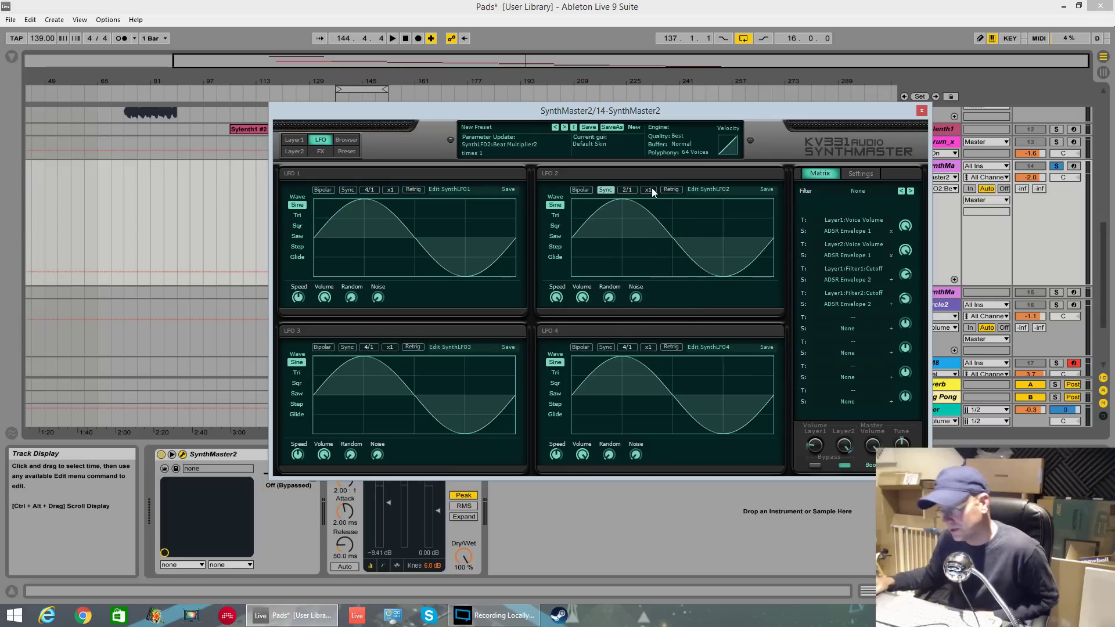
click(555, 215)
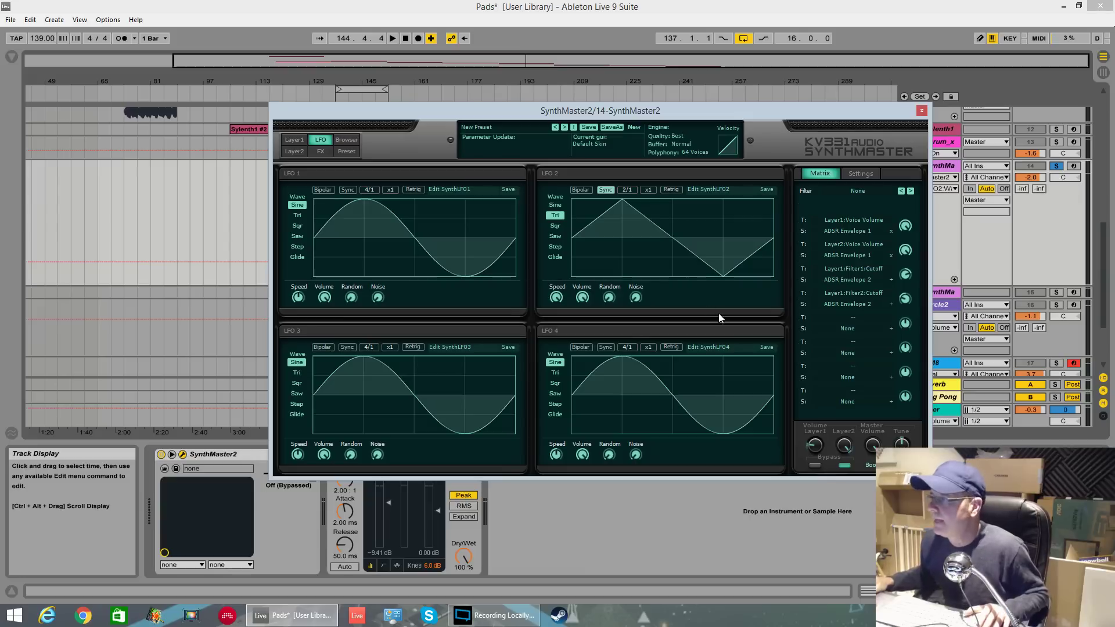
Step: Assign Synth LFO 2 as the modulation source of Layer 1 Oscillator 1's phase
click(293, 139)
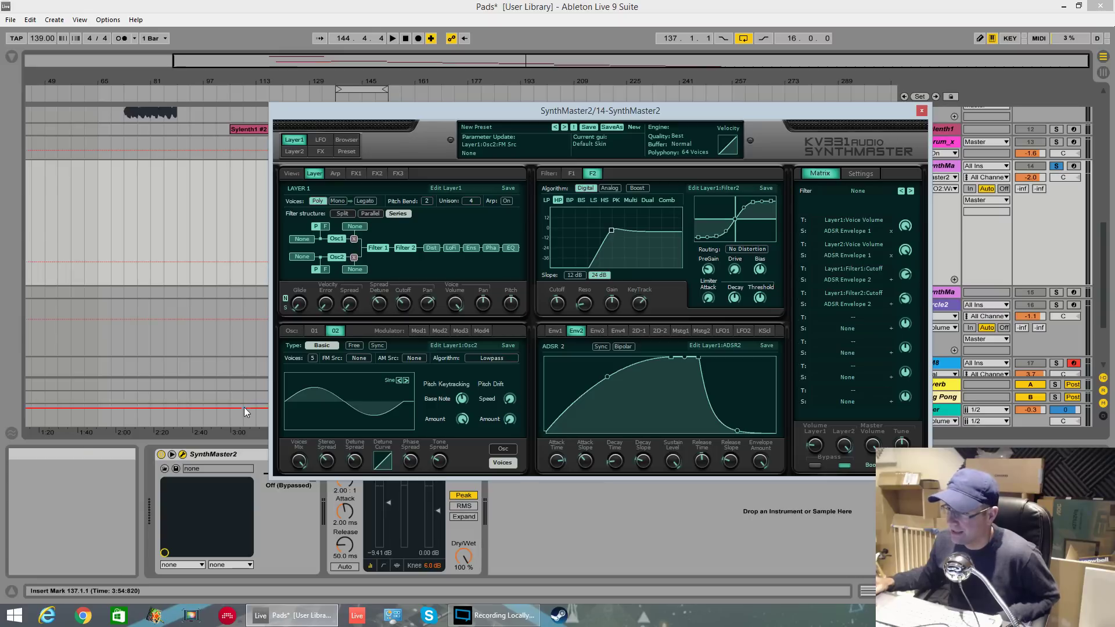
click(313, 330)
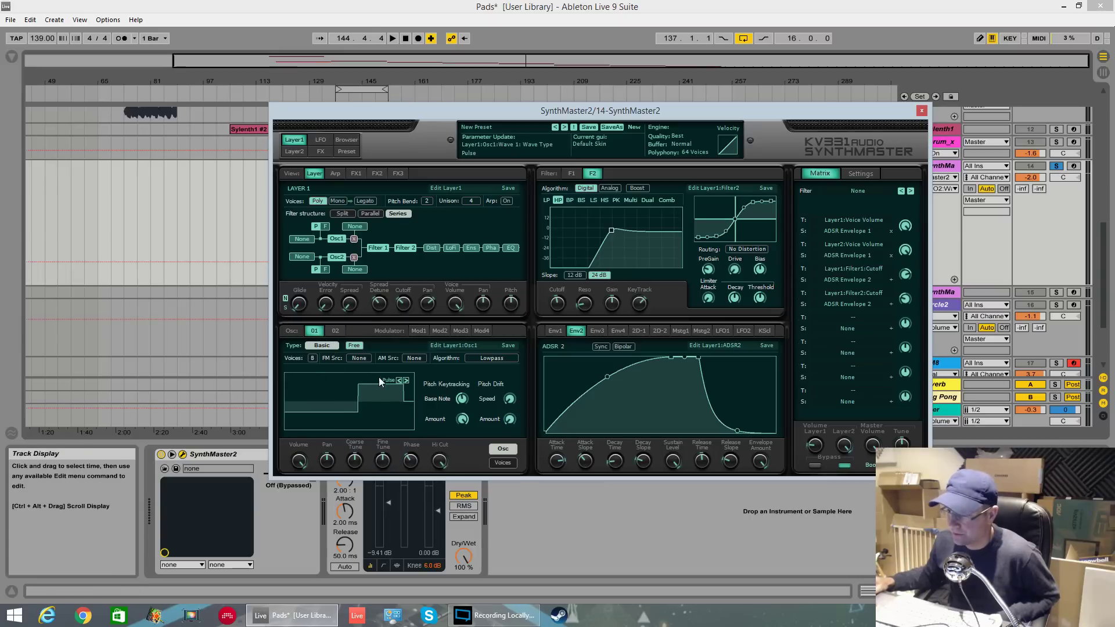
right_click(411, 462)
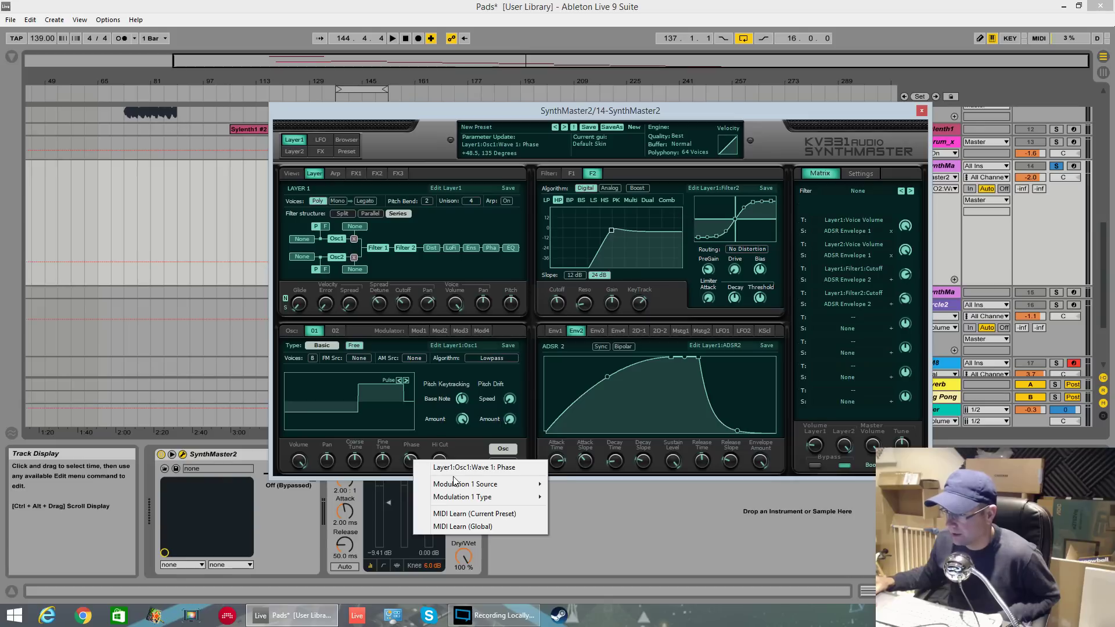
mouse_move(457, 484)
mouse_move(590, 531)
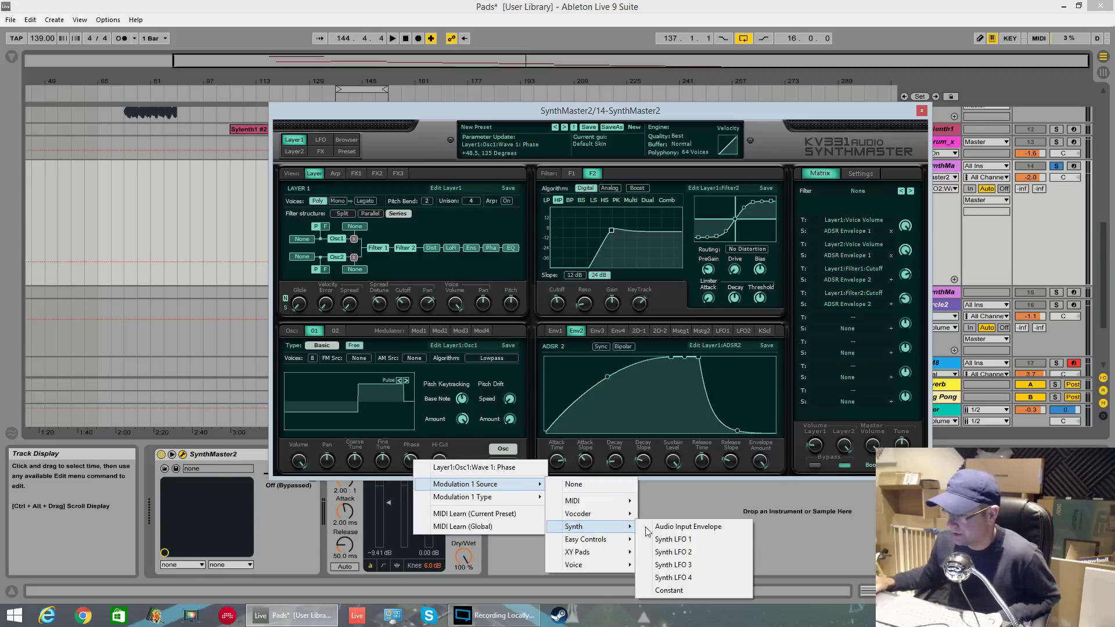
click(691, 552)
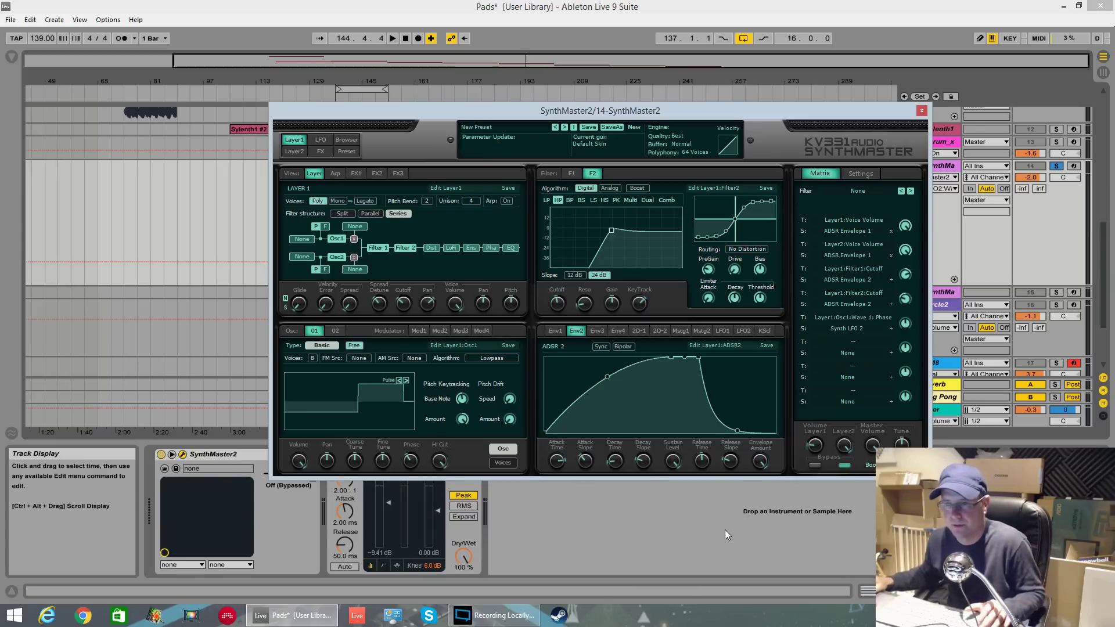
Step: Raise the LFO 2 phase modulation amount and adjust Oscillator 1's pulse phase during playback
drag(904, 323, 906, 309)
key(space)
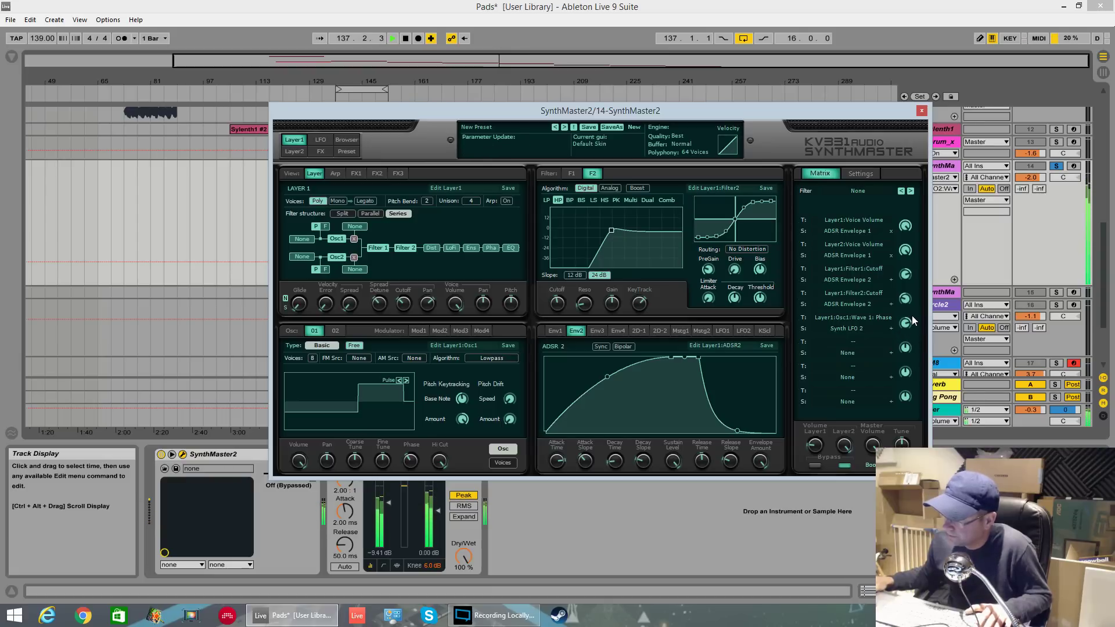
drag(912, 321, 912, 323)
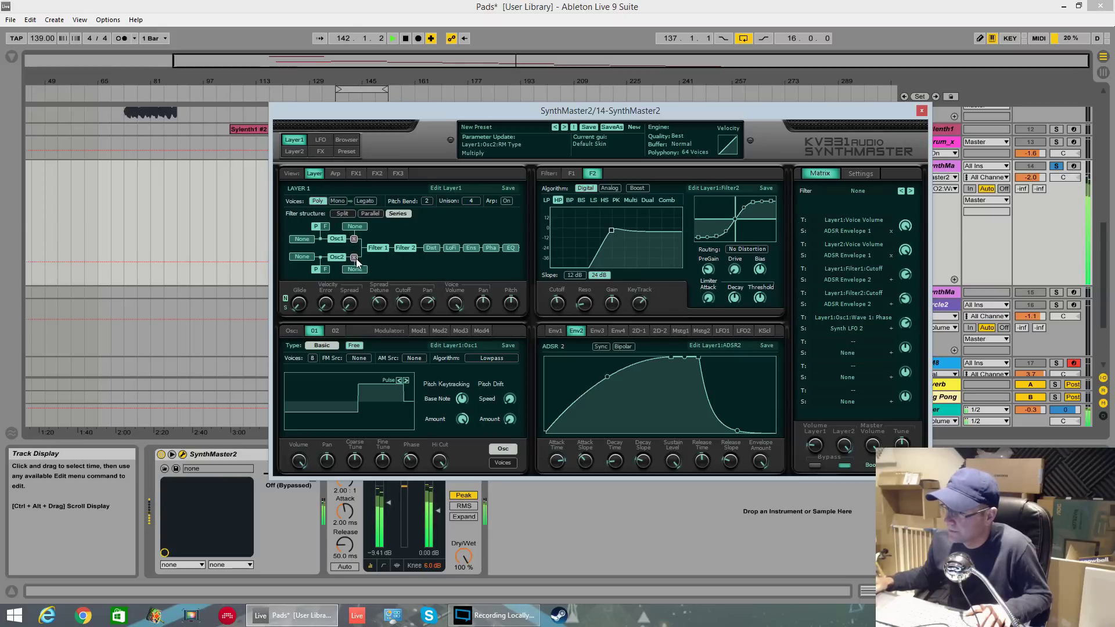
drag(411, 461, 413, 469)
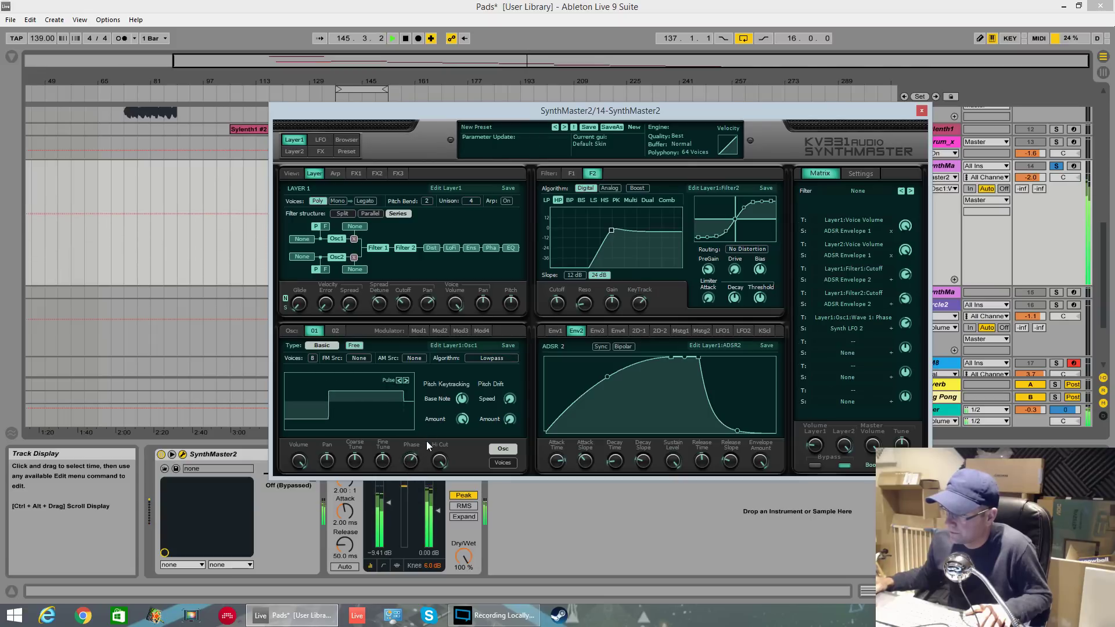
Step: Audition the pad, and set synth LFO 1 to a beat-synced sine wave at a 1/4 rate
key(space)
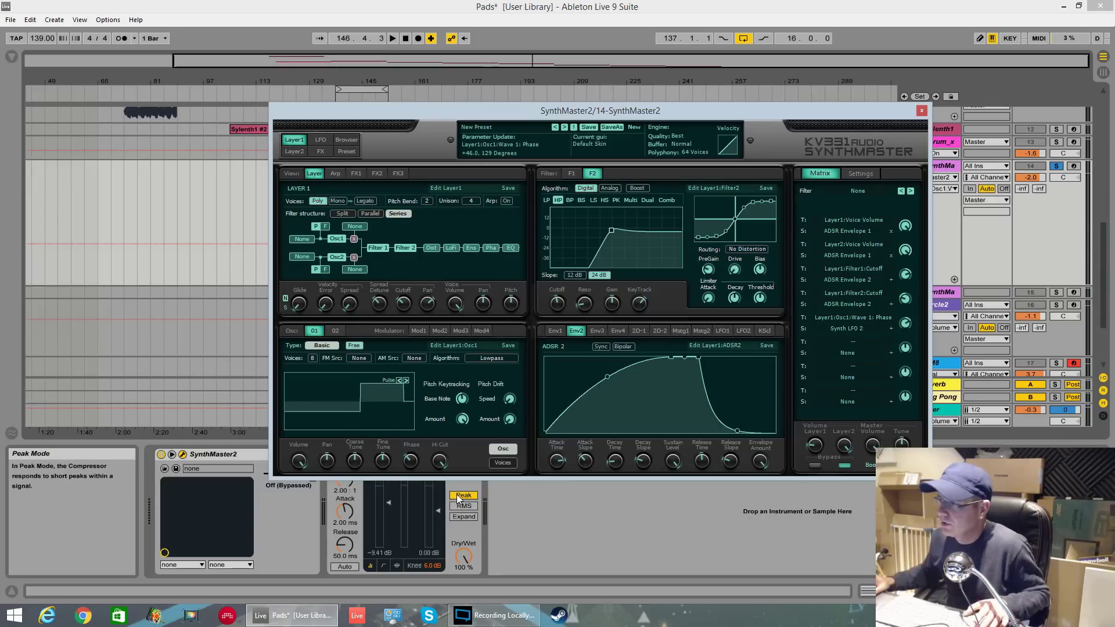
key(space)
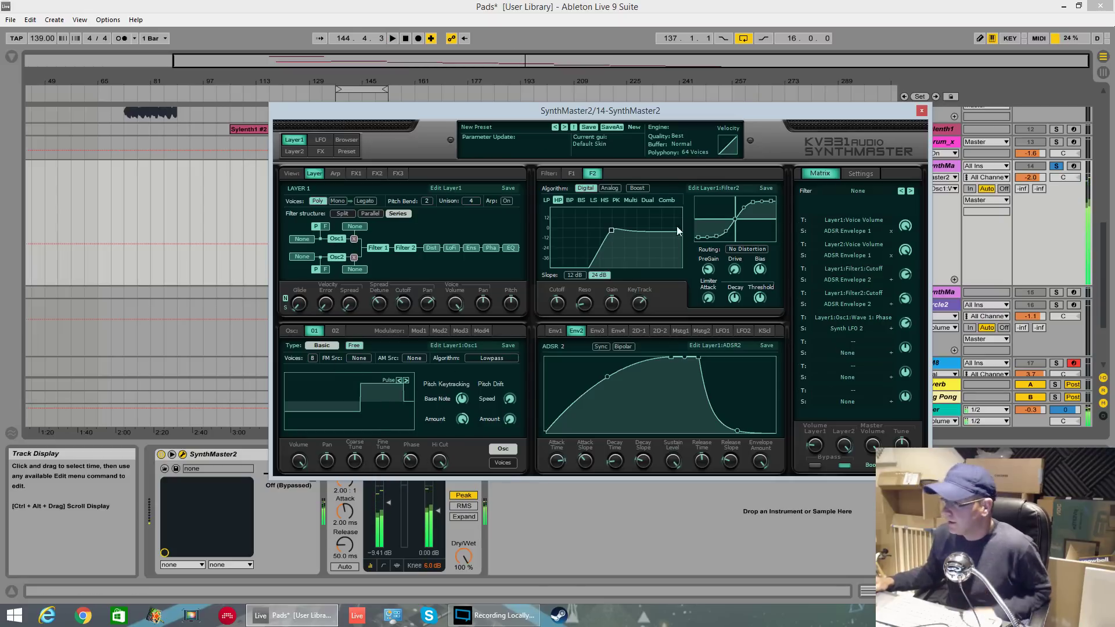
click(321, 140)
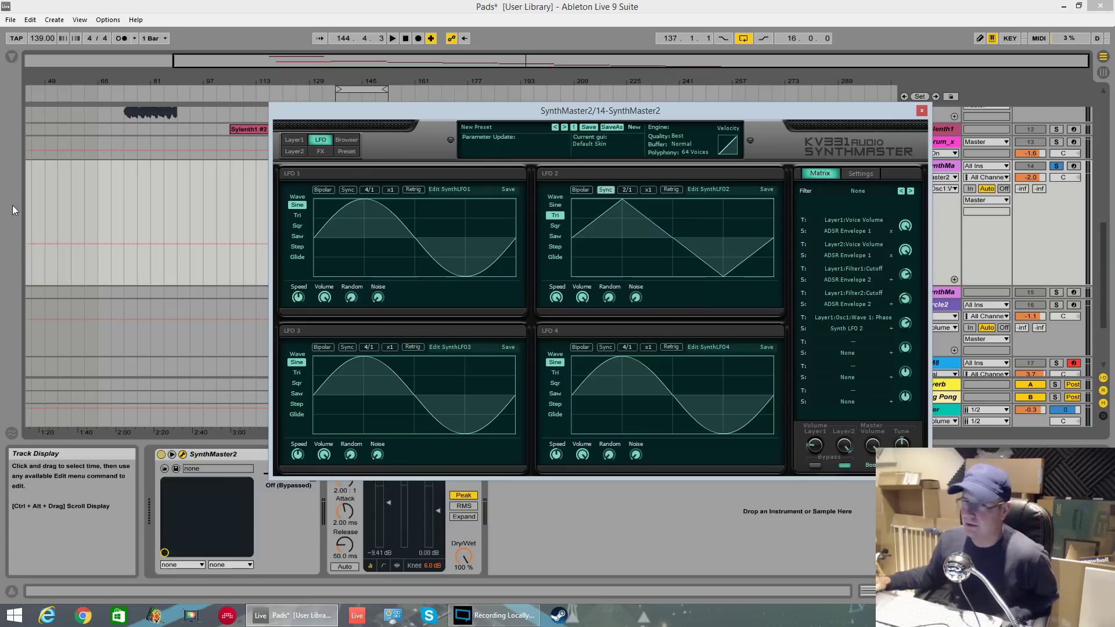
click(347, 190)
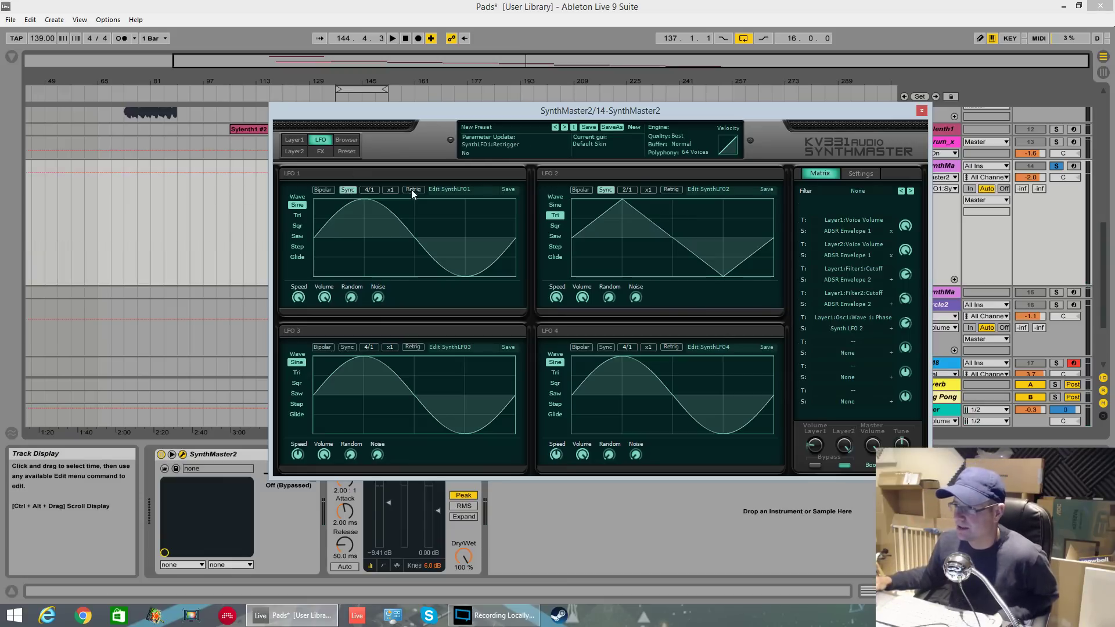
click(370, 191)
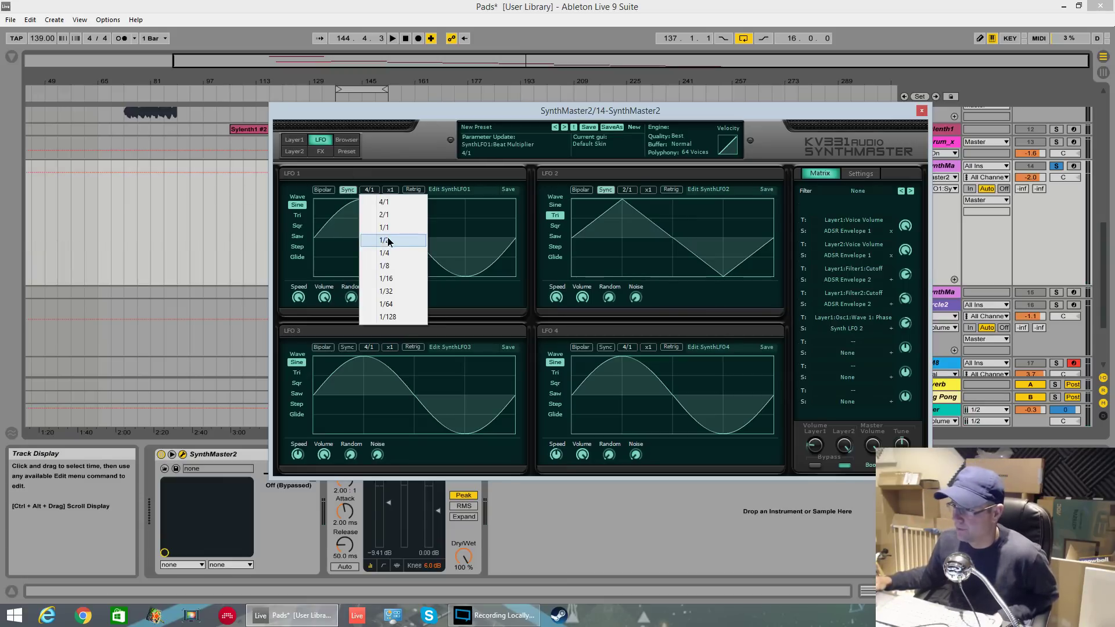
click(388, 256)
click(299, 205)
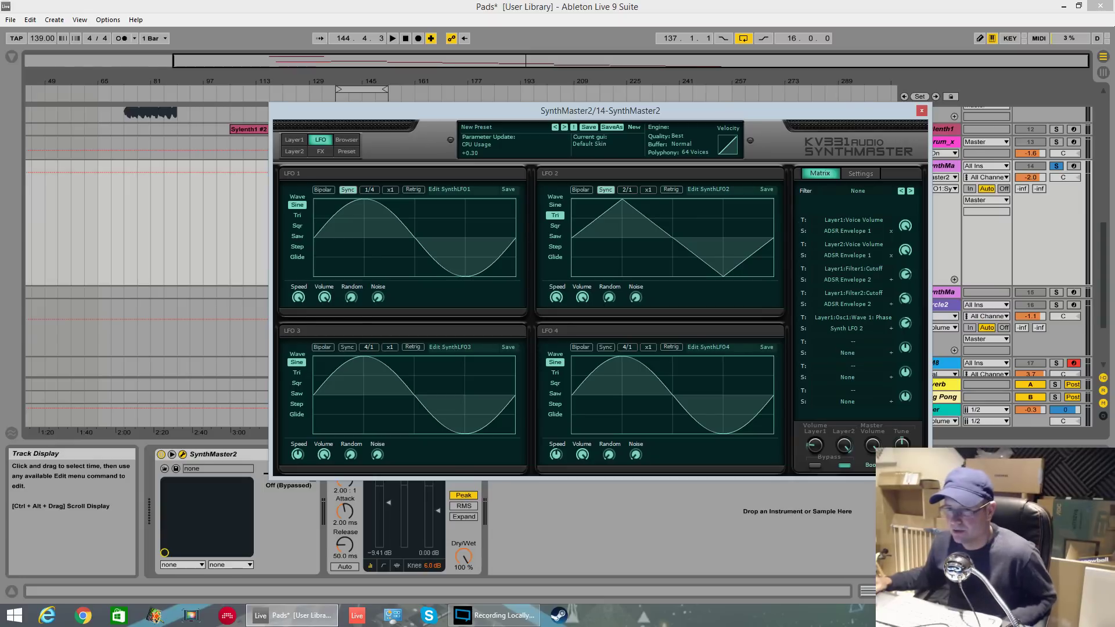
Step: Assign Synth LFO 1 as the modulation source of Layer 1 Oscillator 1's detune spread
click(293, 138)
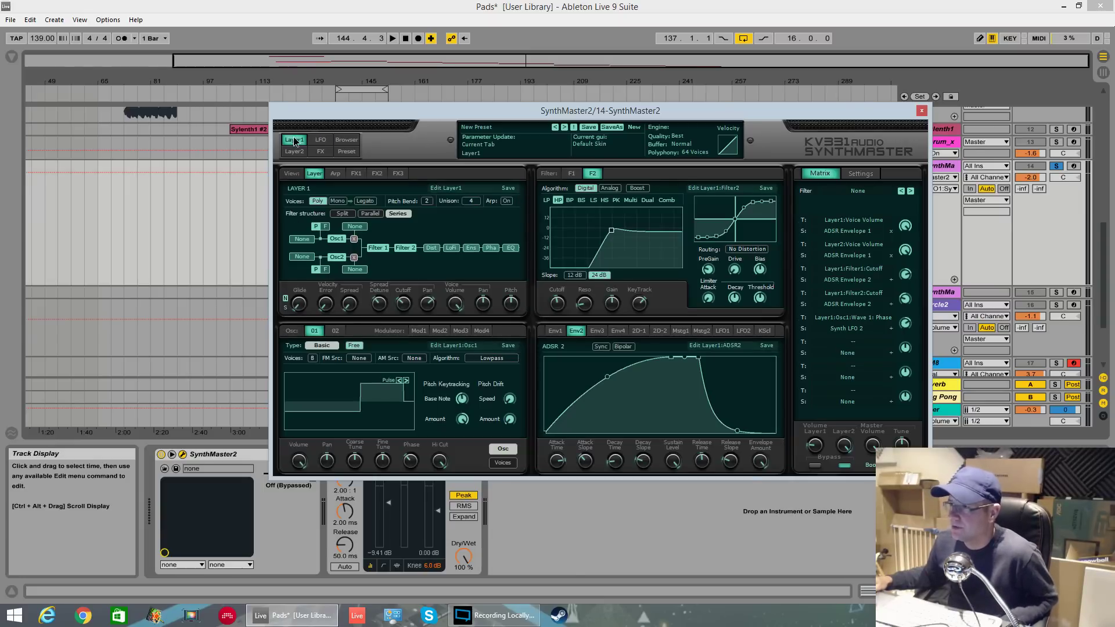
click(511, 463)
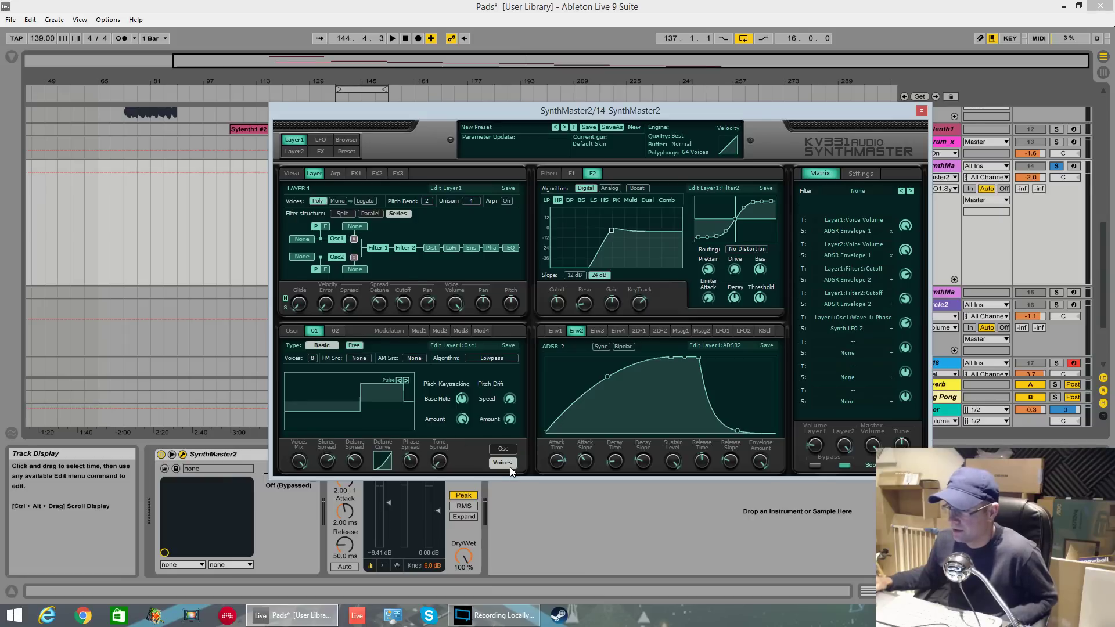
right_click(360, 463)
mouse_move(435, 483)
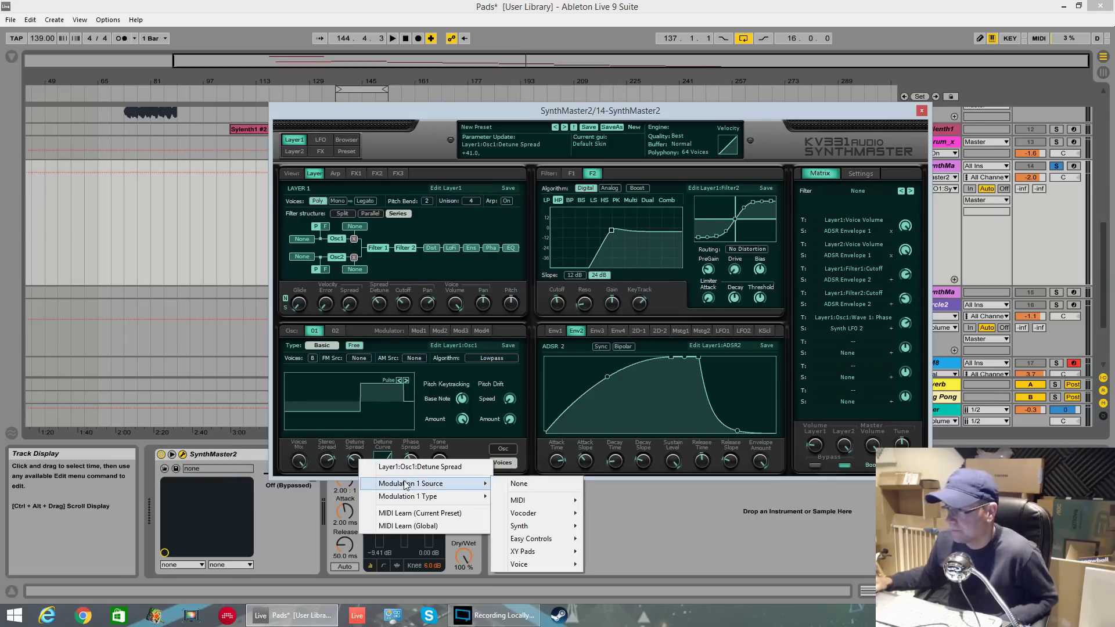
mouse_move(523, 526)
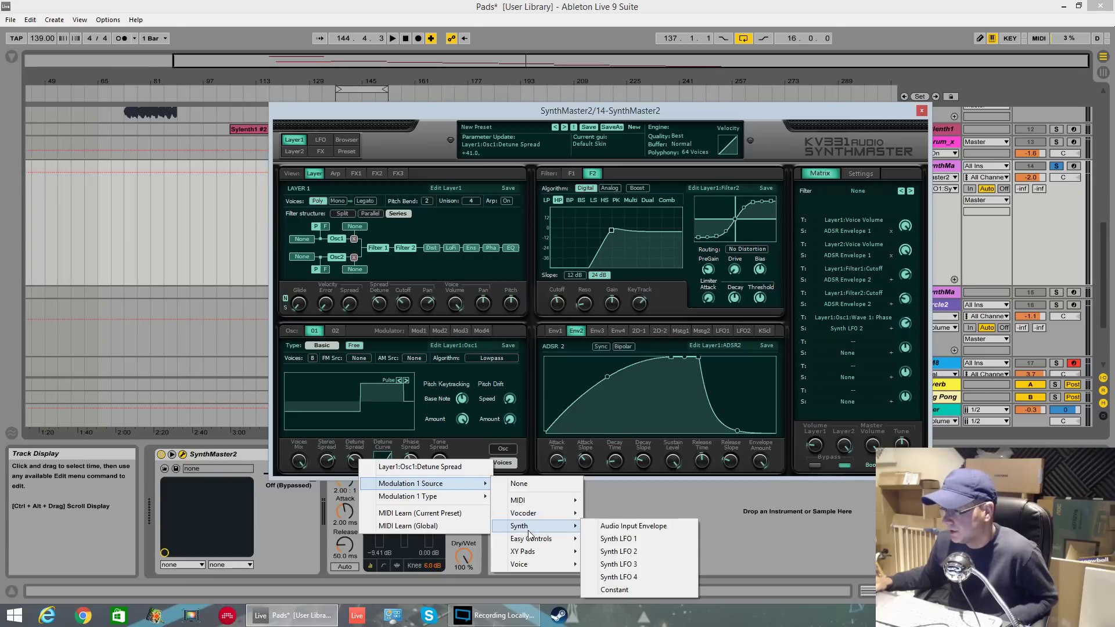
click(622, 539)
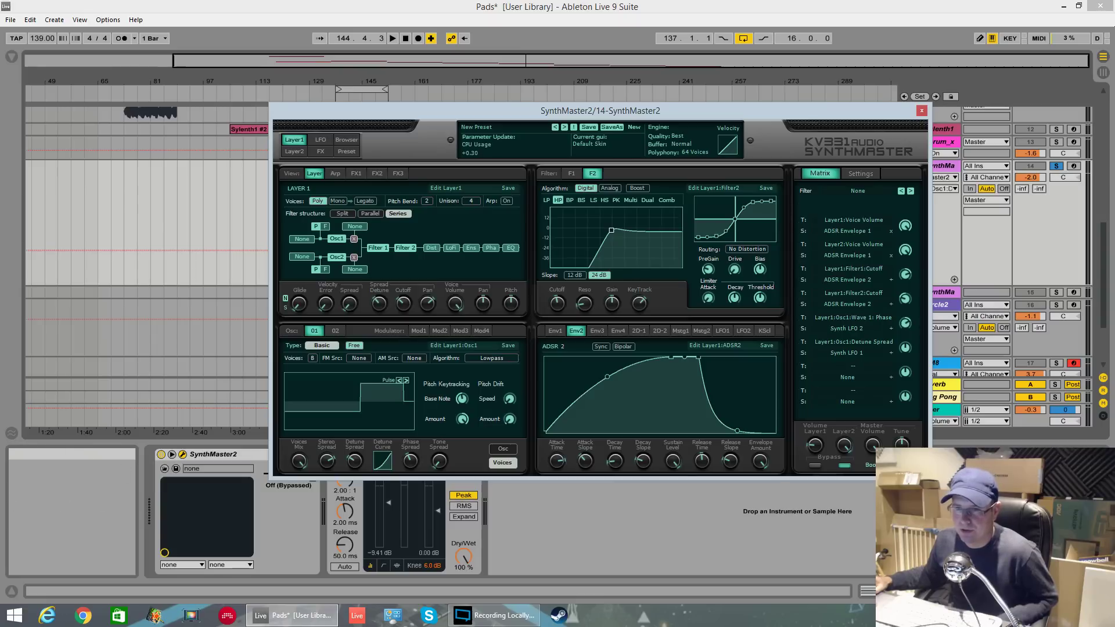
Step: Raise the LFO 1 detune spread modulation amount to about 100.4 and audition the pad
drag(907, 349, 915, 290)
key(space)
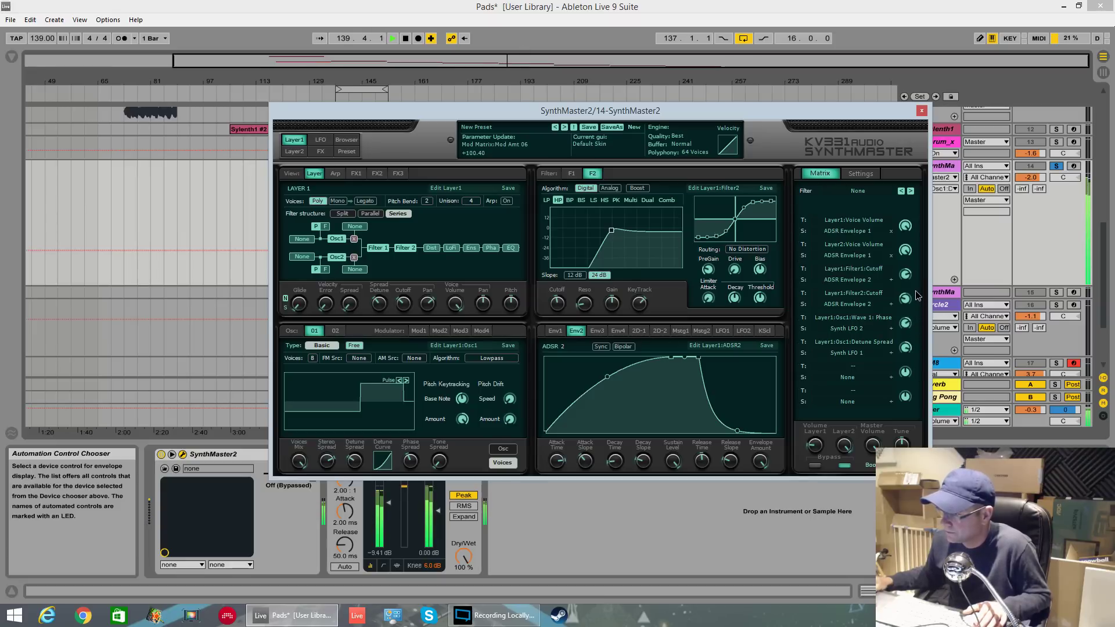
key(space)
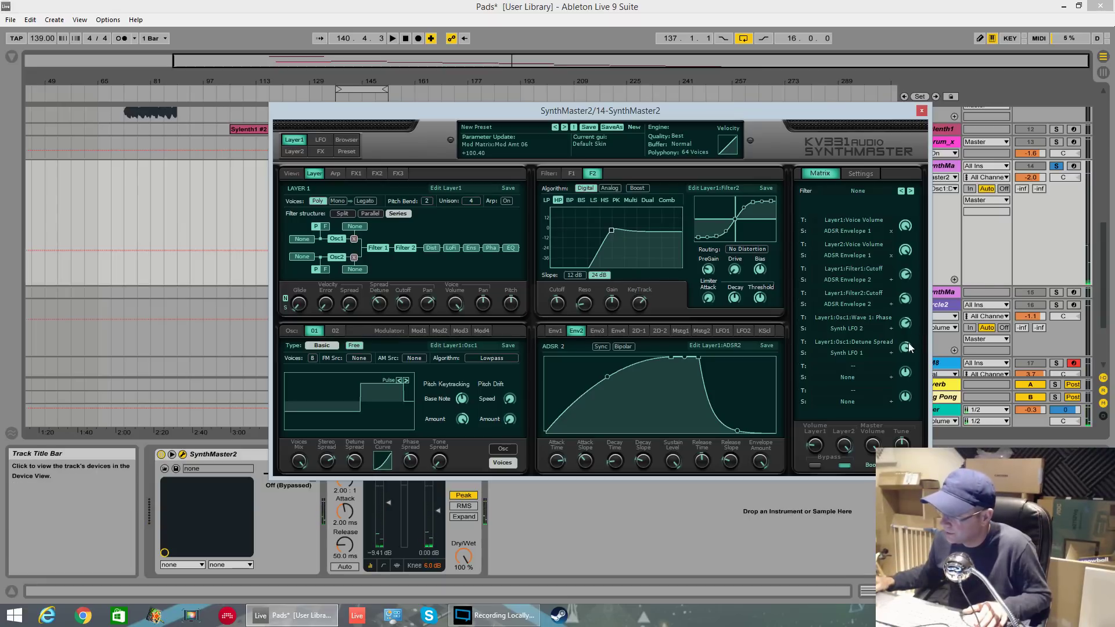
key(space)
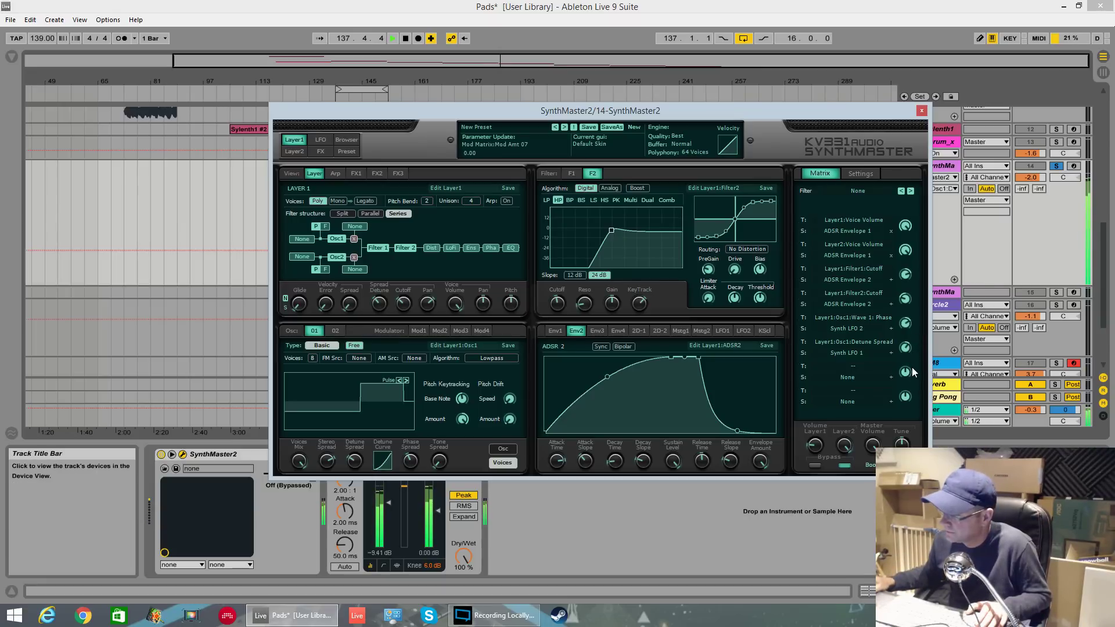
key(space)
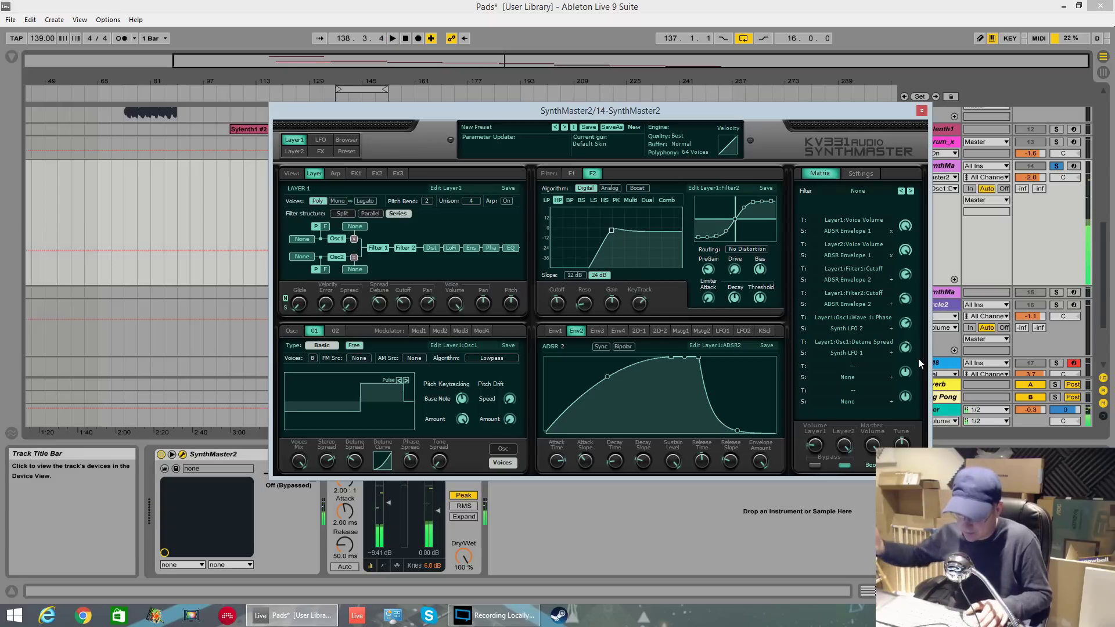
key(space)
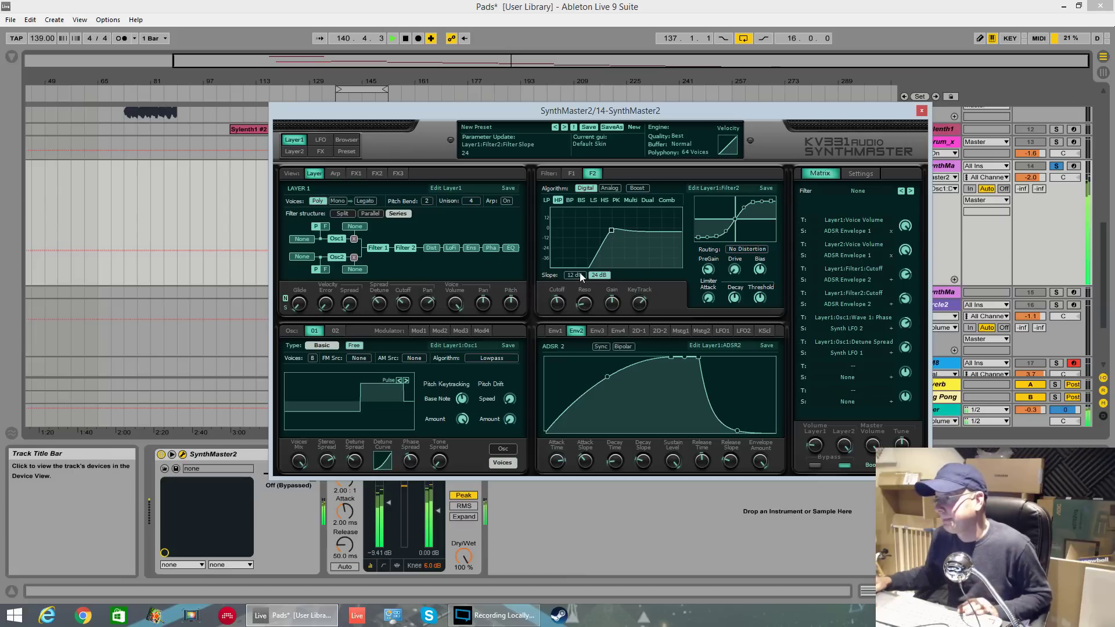
key(space)
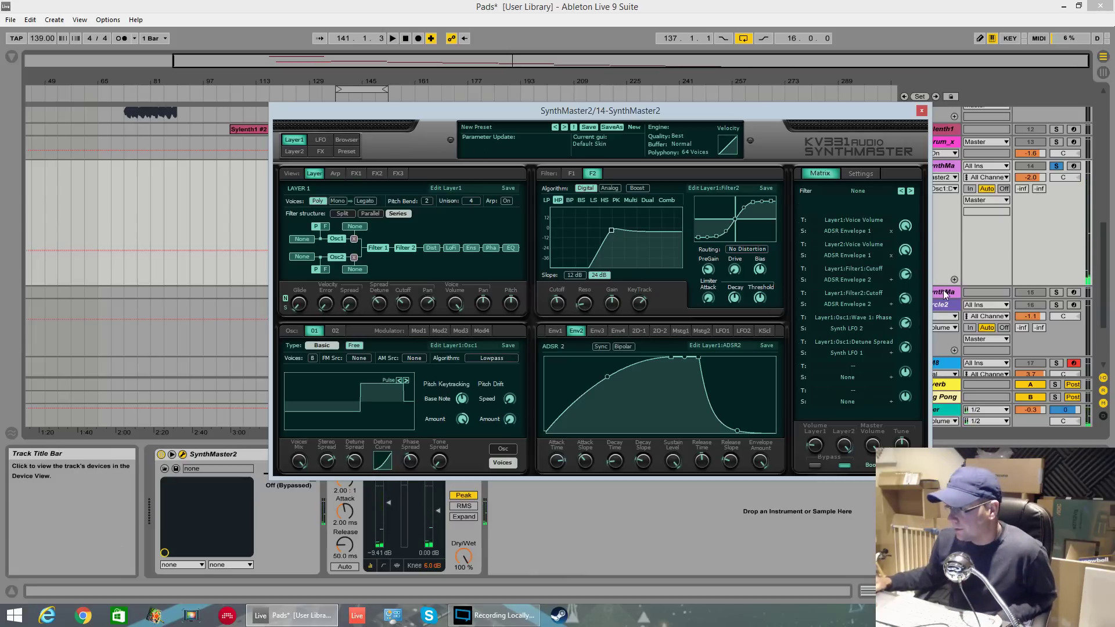
Step: Assign Synth LFO 1 as the second modulation source of Layer 1 Filter 2's cutoff
right_click(556, 303)
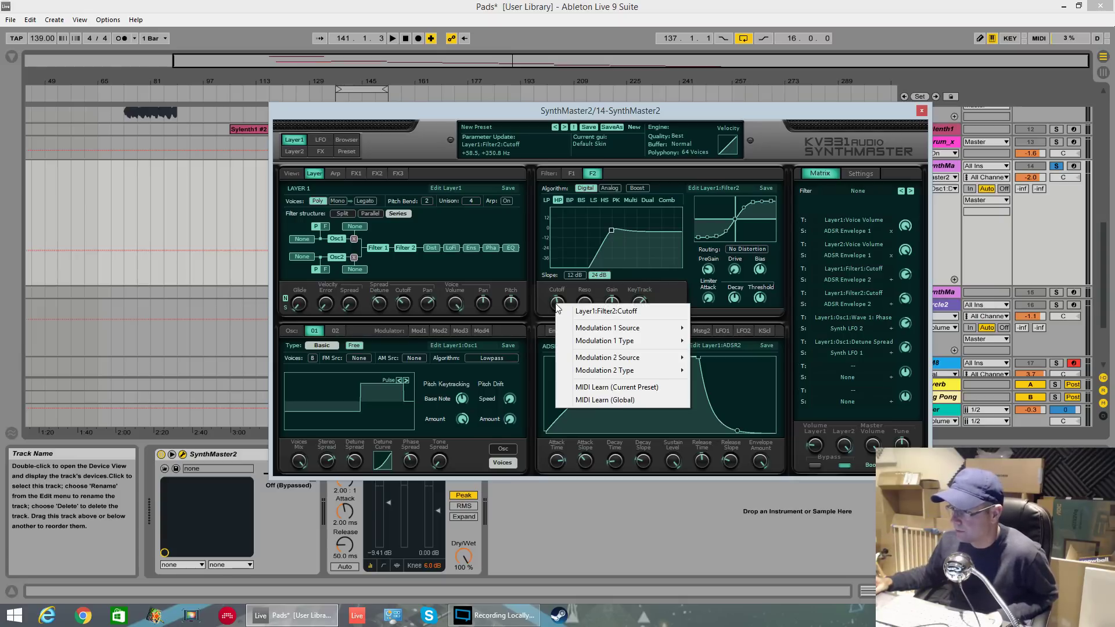
mouse_move(589, 333)
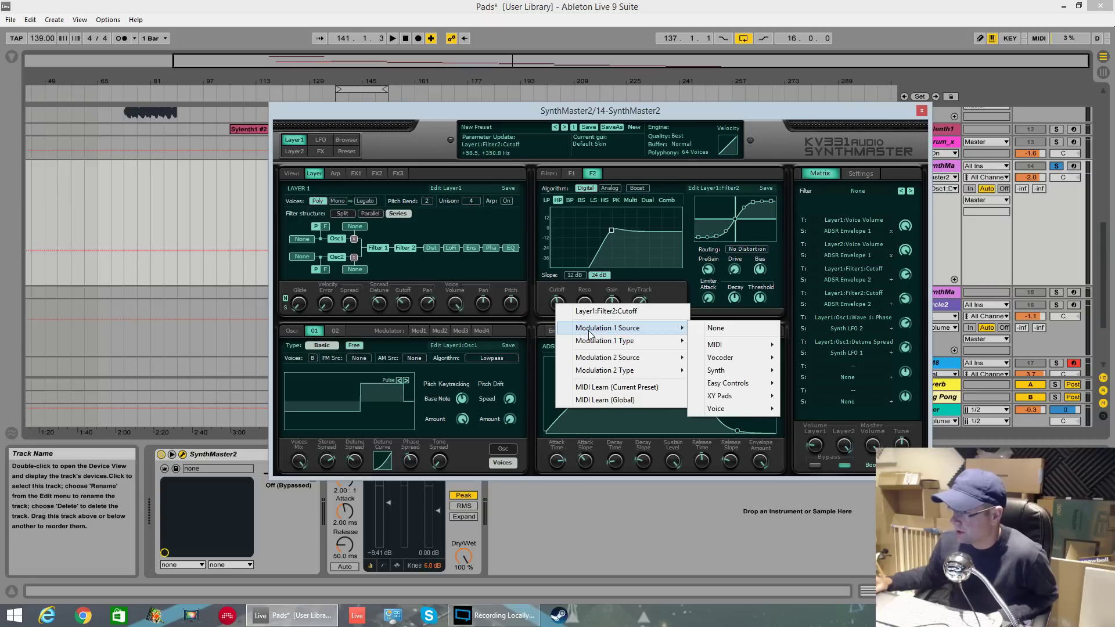
mouse_move(725, 373)
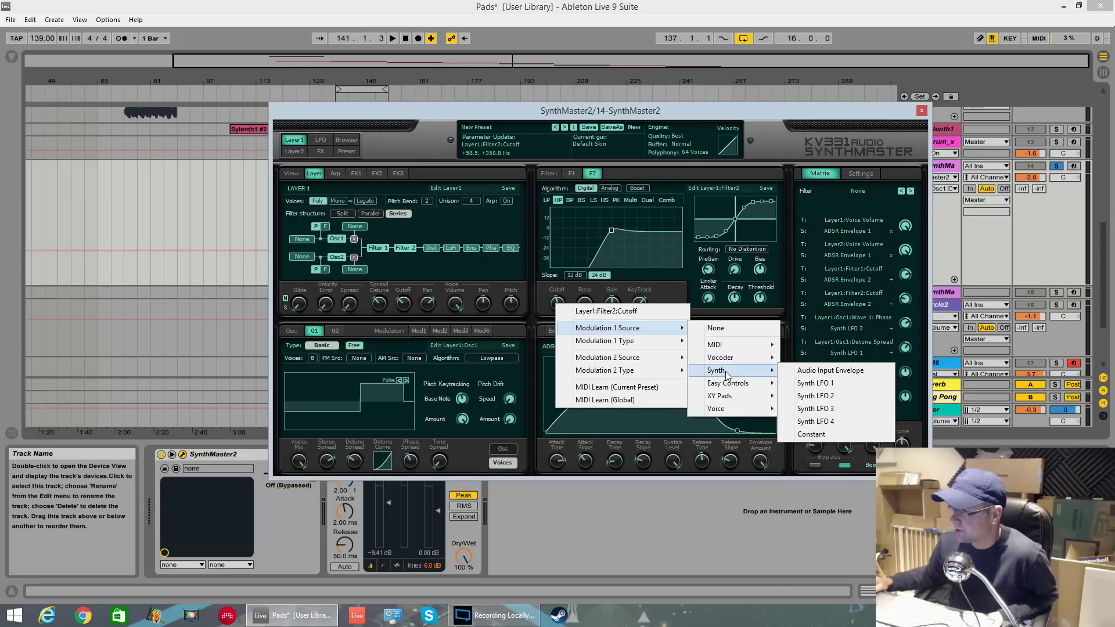
mouse_move(652, 362)
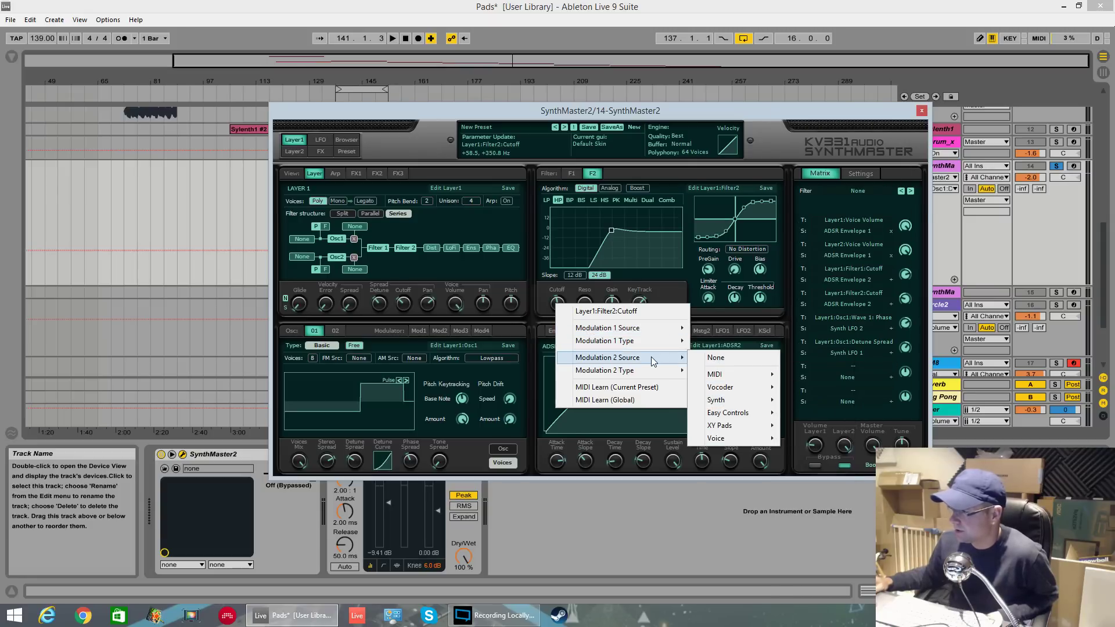
mouse_move(726, 402)
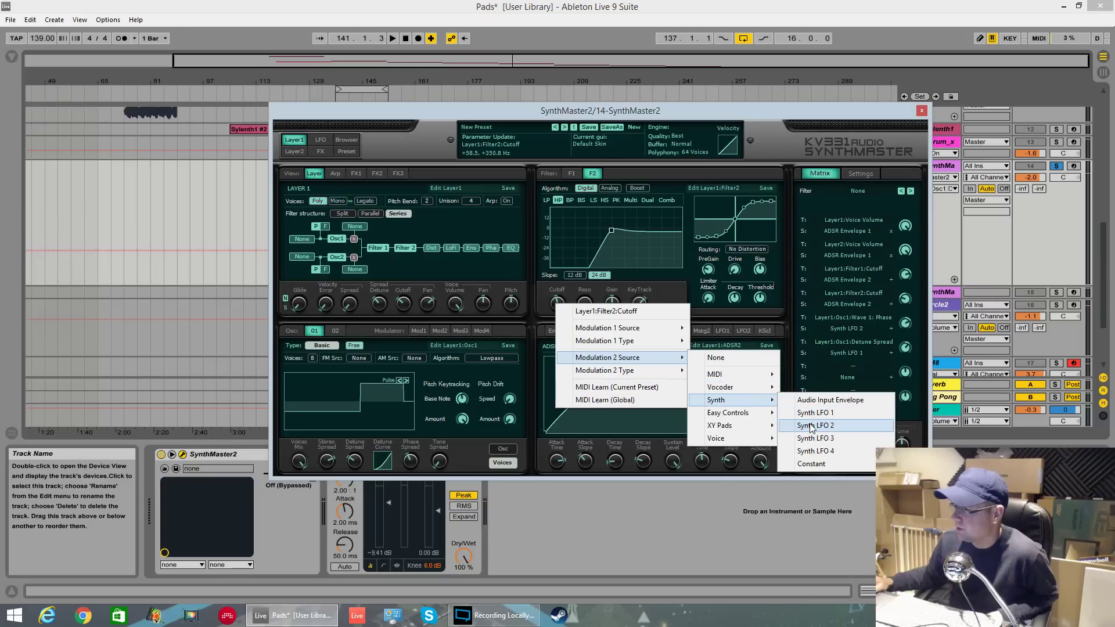
click(811, 425)
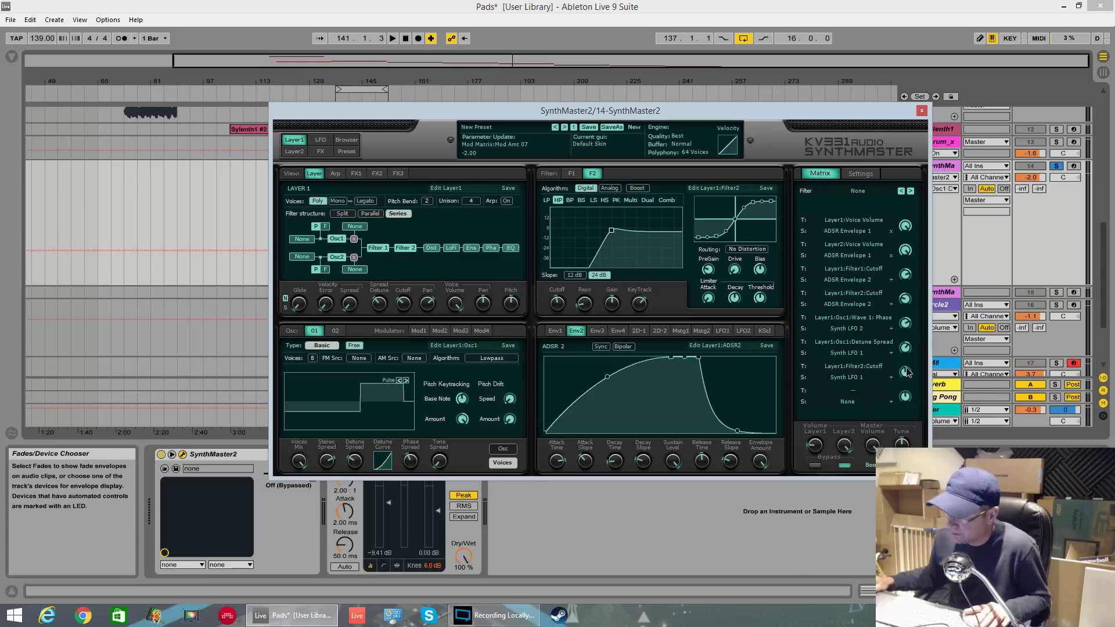
Step: Try positive and negative LFO 1 modulation amounts on Filter 2's cutoff during playback, settling on a negative amount
key(space)
mouse_move(907, 370)
mouse_down()
mouse_move(901, 319)
mouse_move(902, 356)
mouse_up()
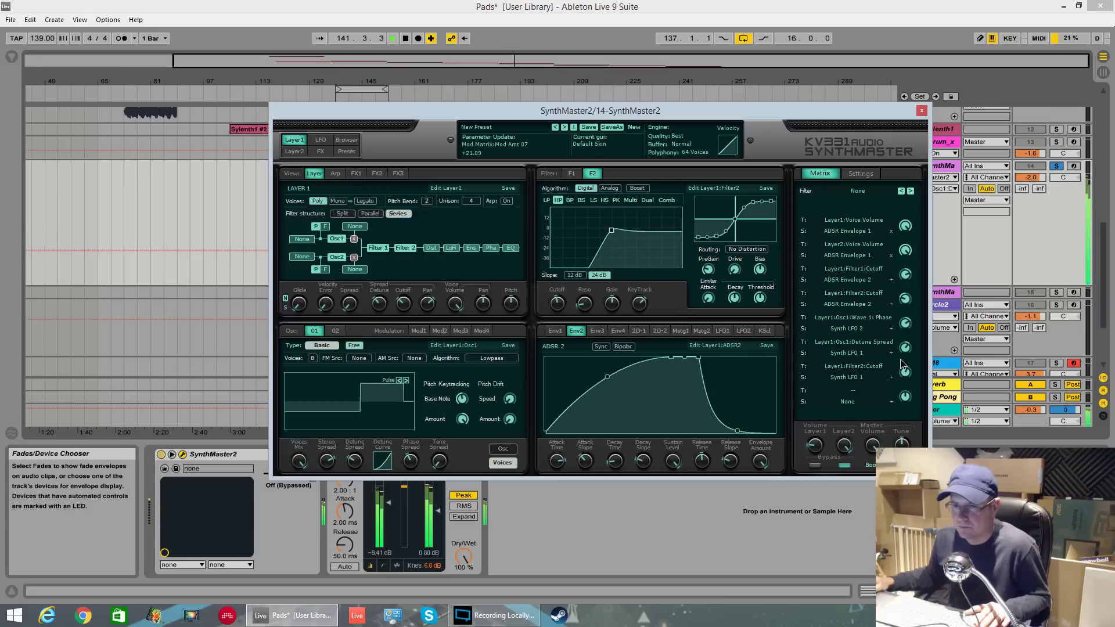
key(space)
drag(901, 359, 903, 393)
key(space)
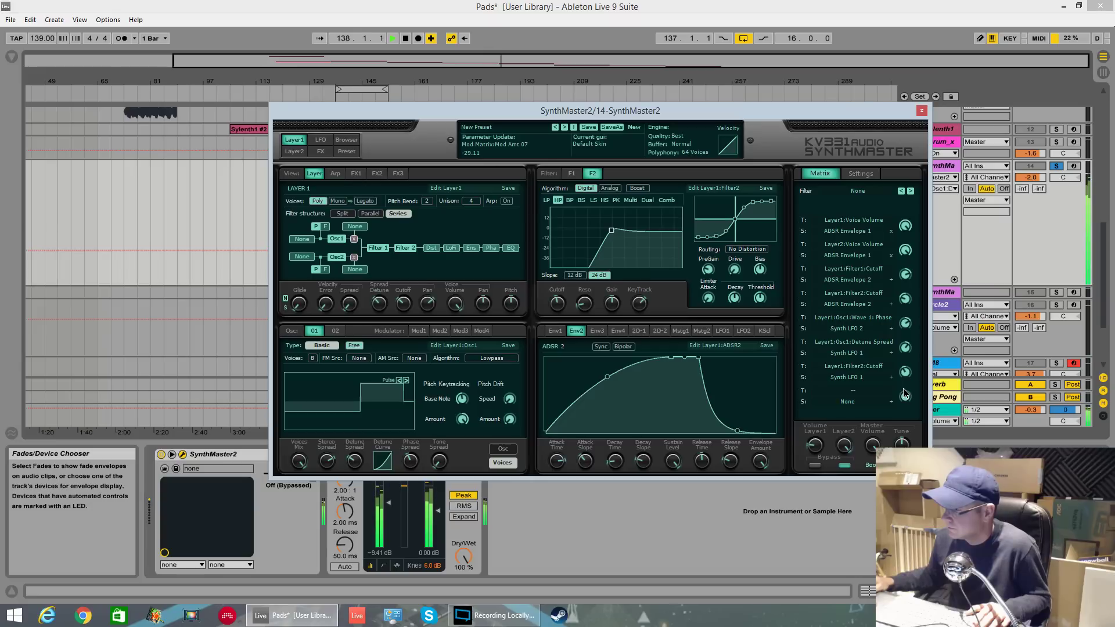
mouse_move(904, 404)
mouse_down()
mouse_move(909, 432)
mouse_move(904, 407)
mouse_up()
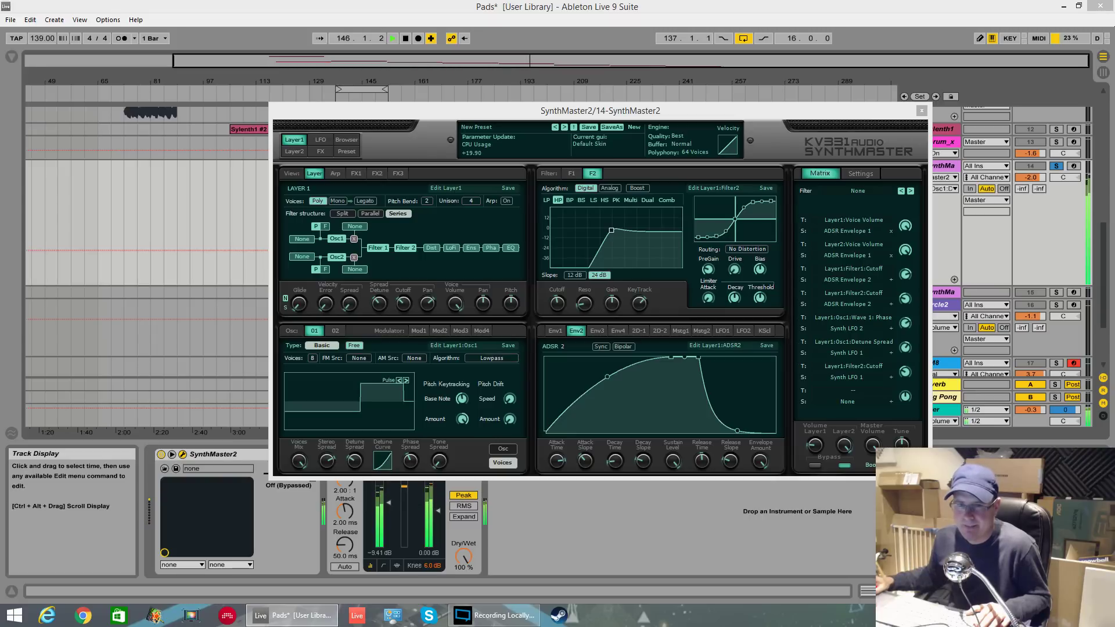
key(space)
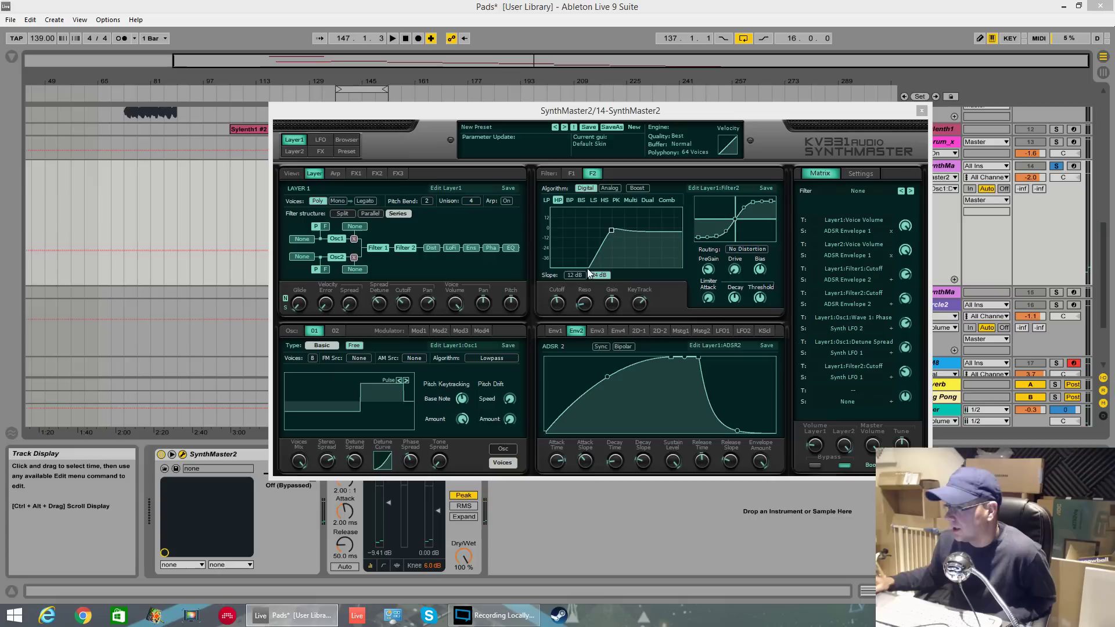
Step: Change synth LFO 1's synced rate to 1/8
click(298, 144)
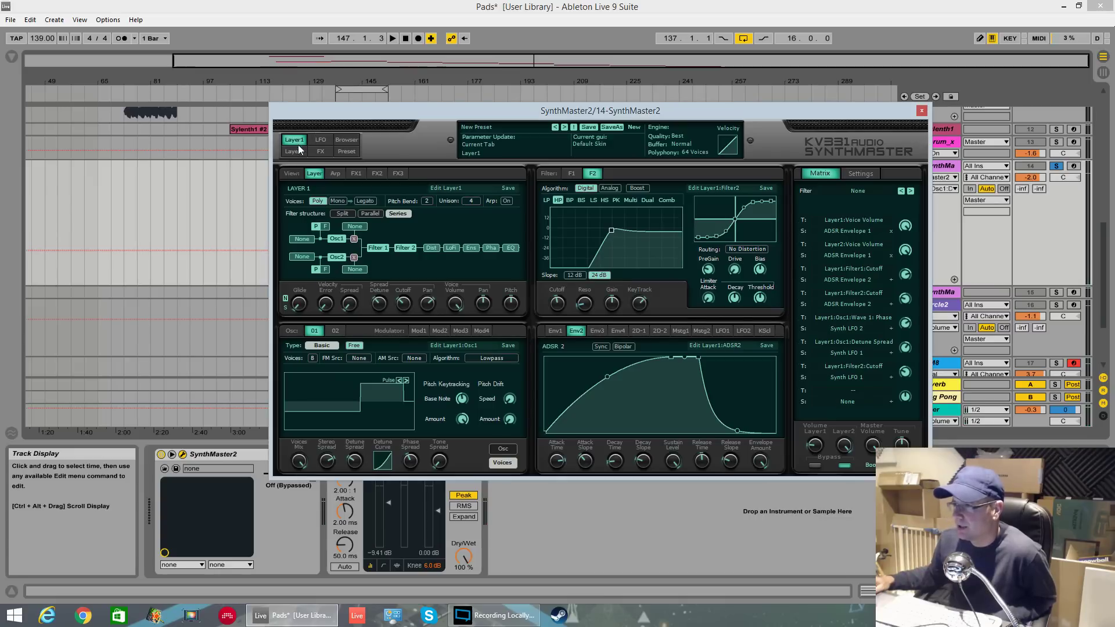
click(322, 140)
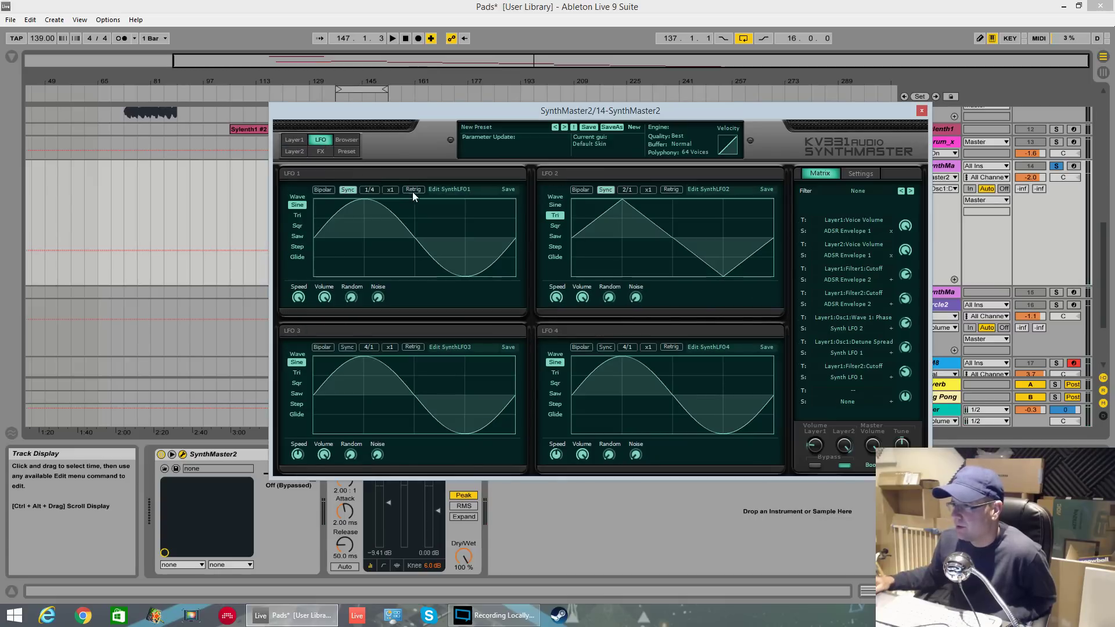
click(372, 190)
click(393, 266)
Step: Readjust the LFO 1 modulation amount on Filter 2's cutoff while auditioning the pad at the faster rate
key(space)
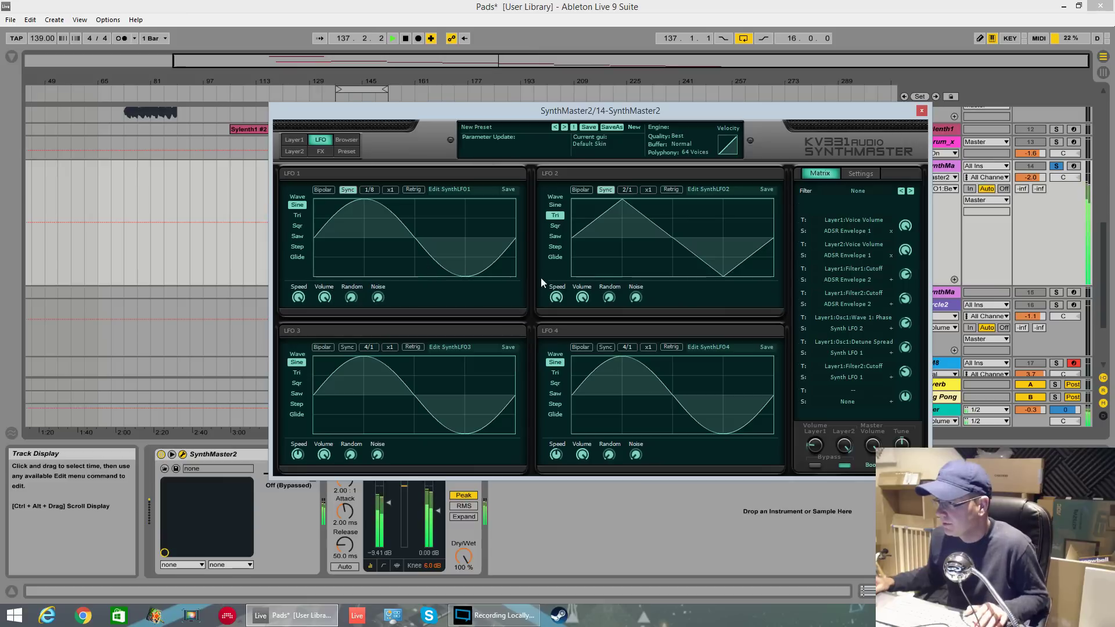
drag(906, 374, 914, 353)
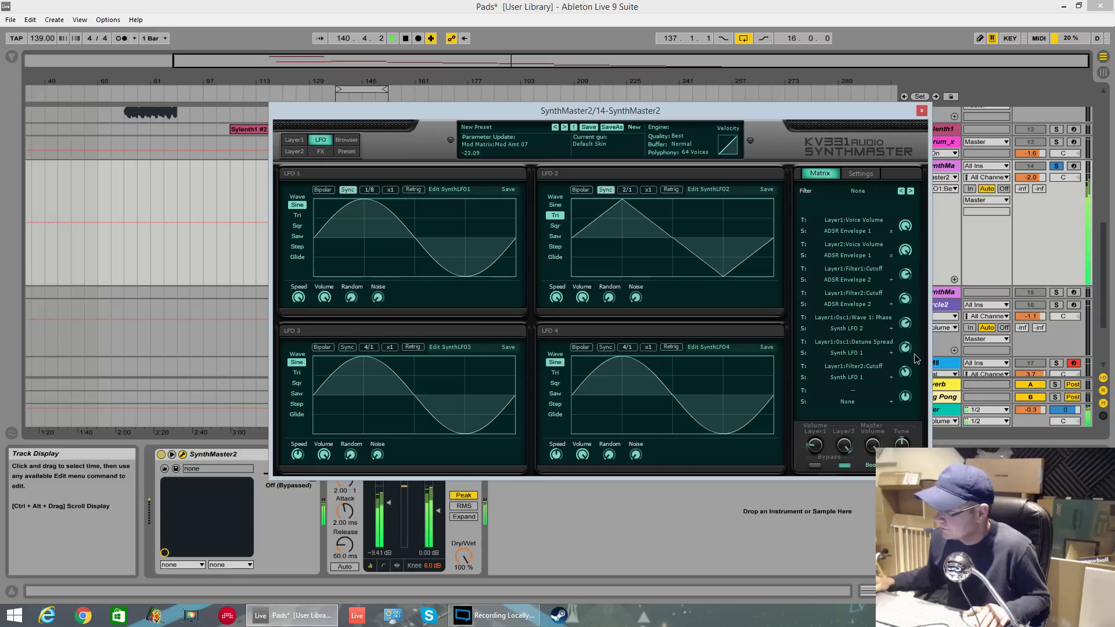
drag(915, 375, 912, 364)
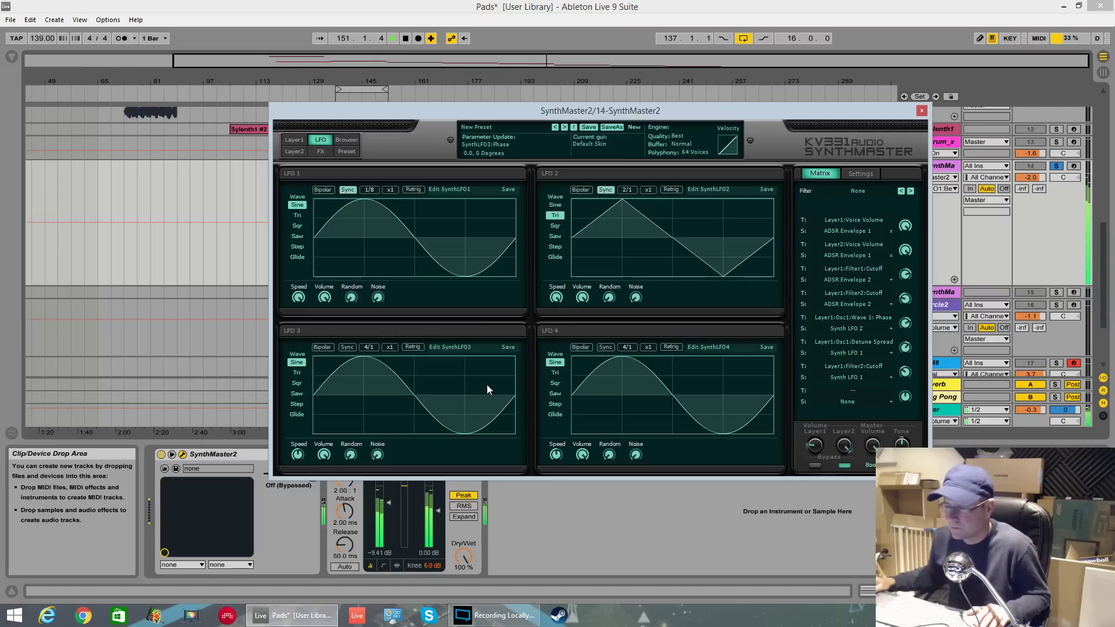
key(space)
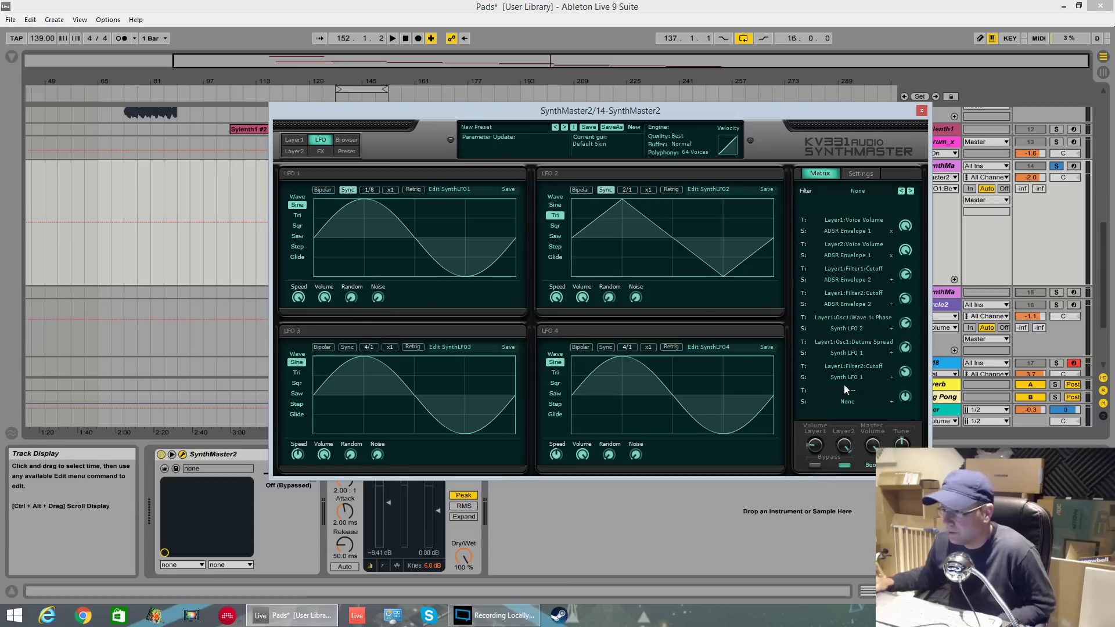
click(294, 140)
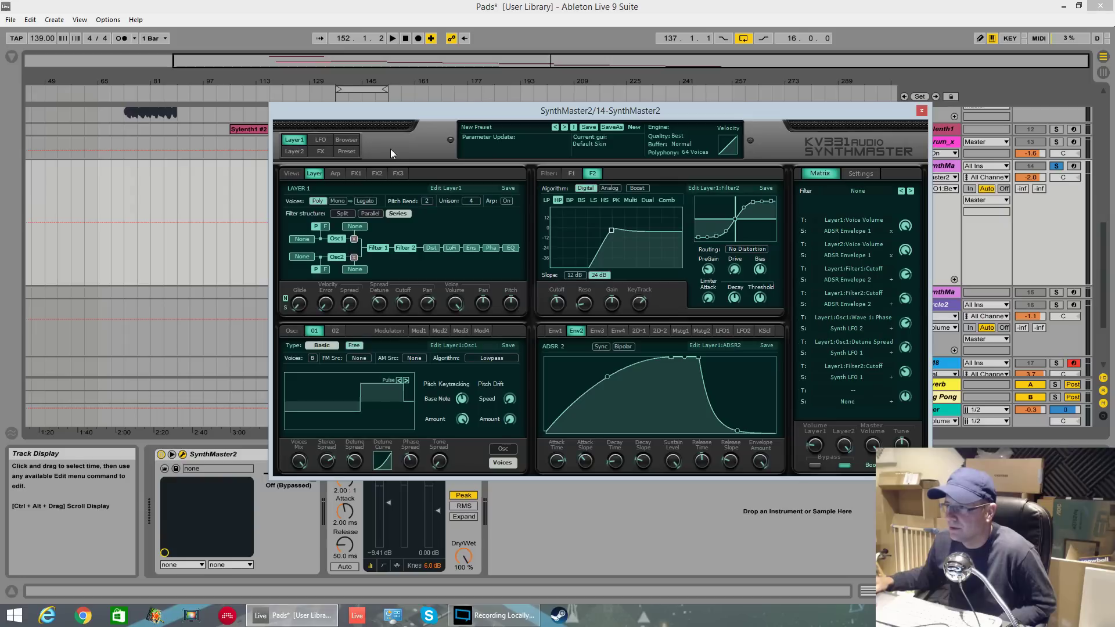
click(322, 141)
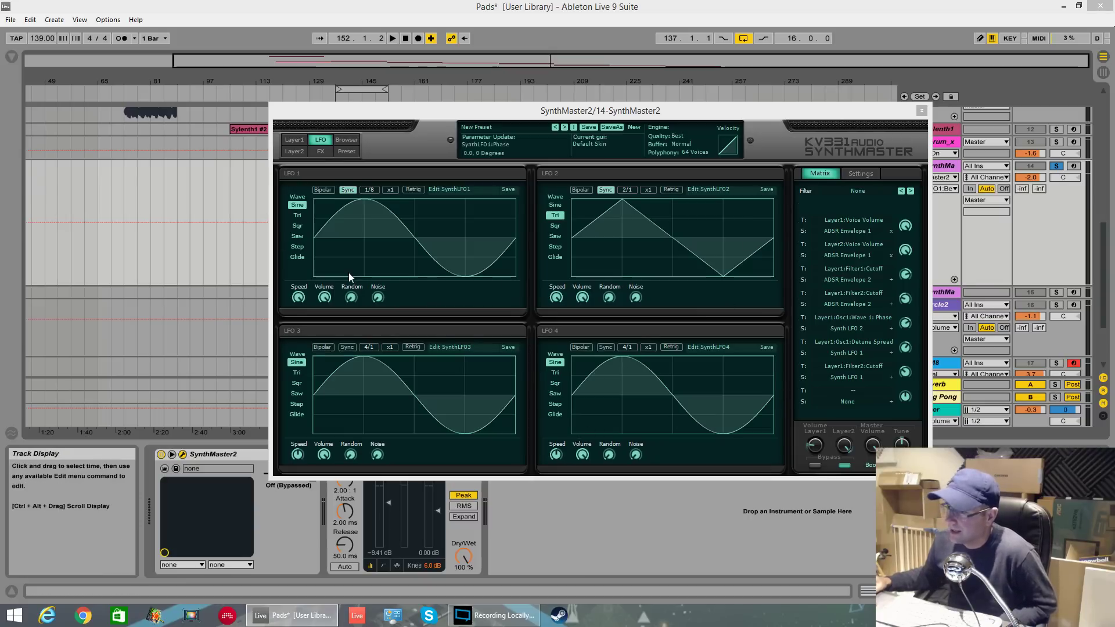
Step: Assign ADSR Envelope 2 as the modulation source of synth LFO 1's volume
right_click(325, 295)
mouse_move(388, 323)
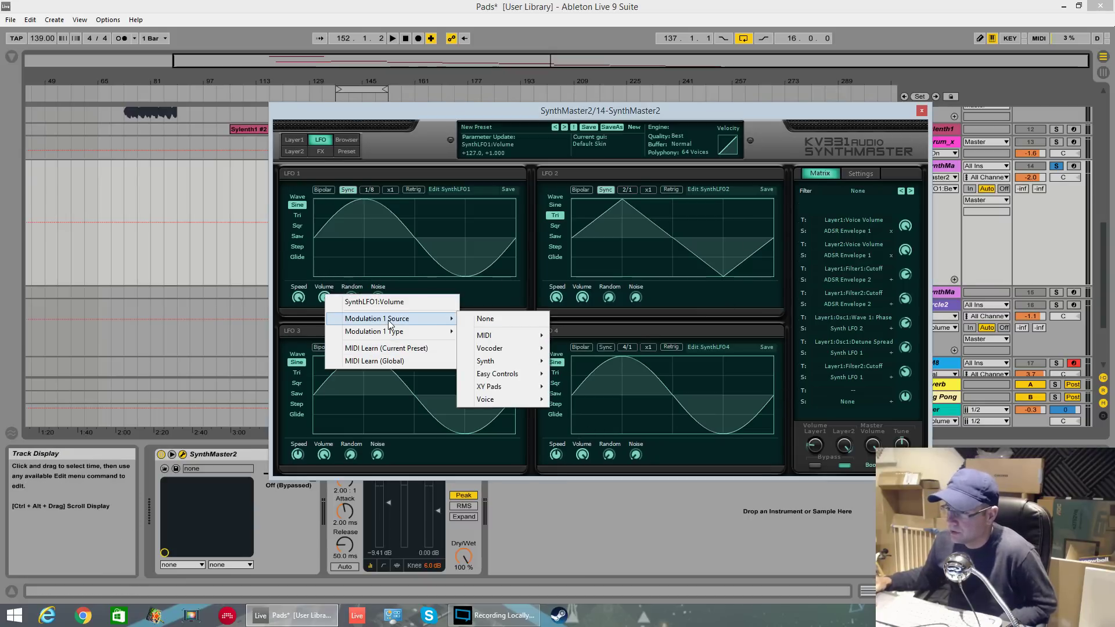
mouse_move(512, 364)
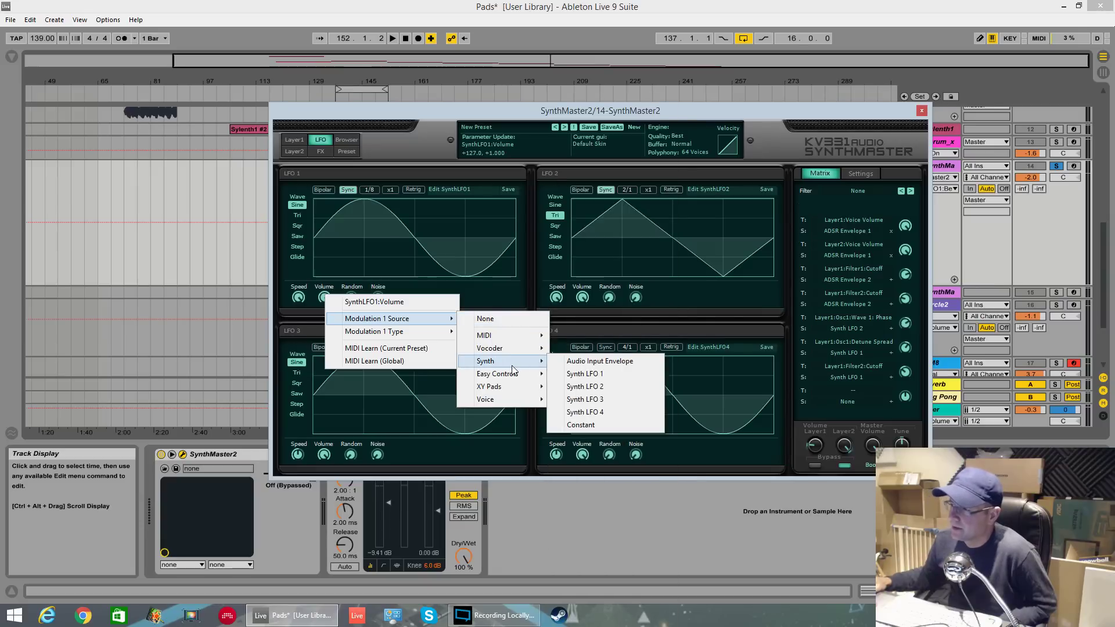
mouse_move(510, 400)
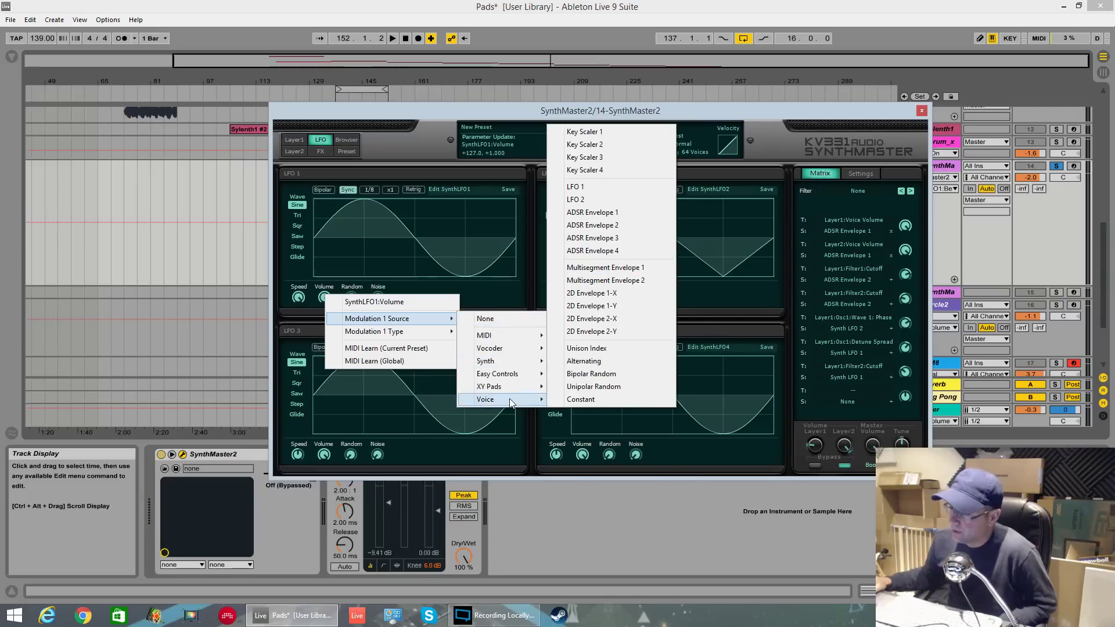
click(630, 225)
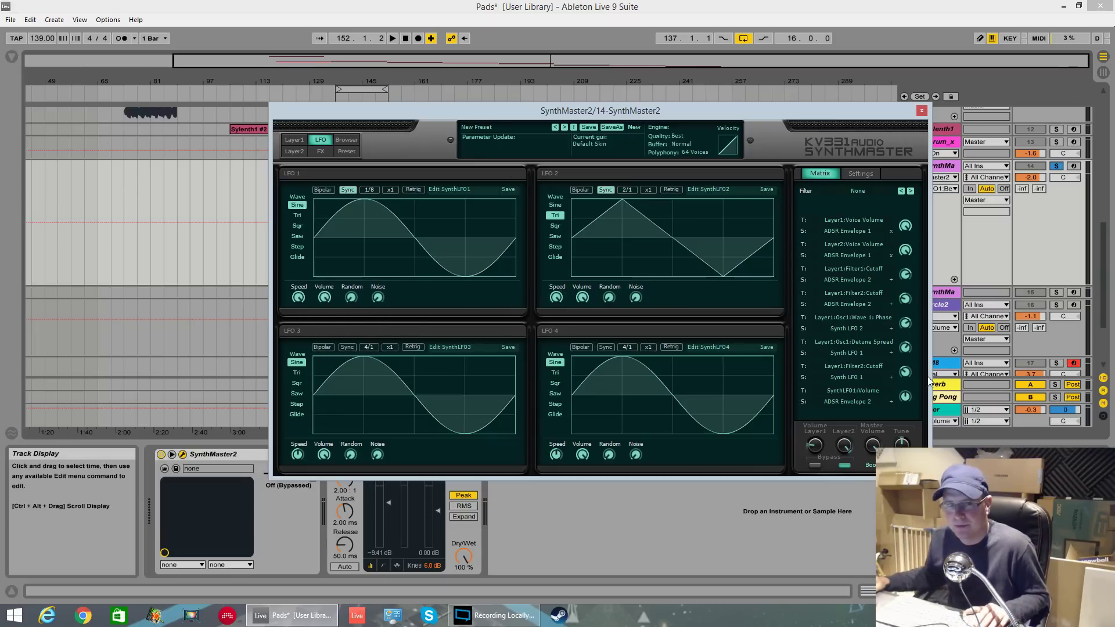
Step: Raise Envelope 2's modulation amount on LFO 1's volume and readjust LFO 1's amount on Filter 2's cutoff during playback
key(space)
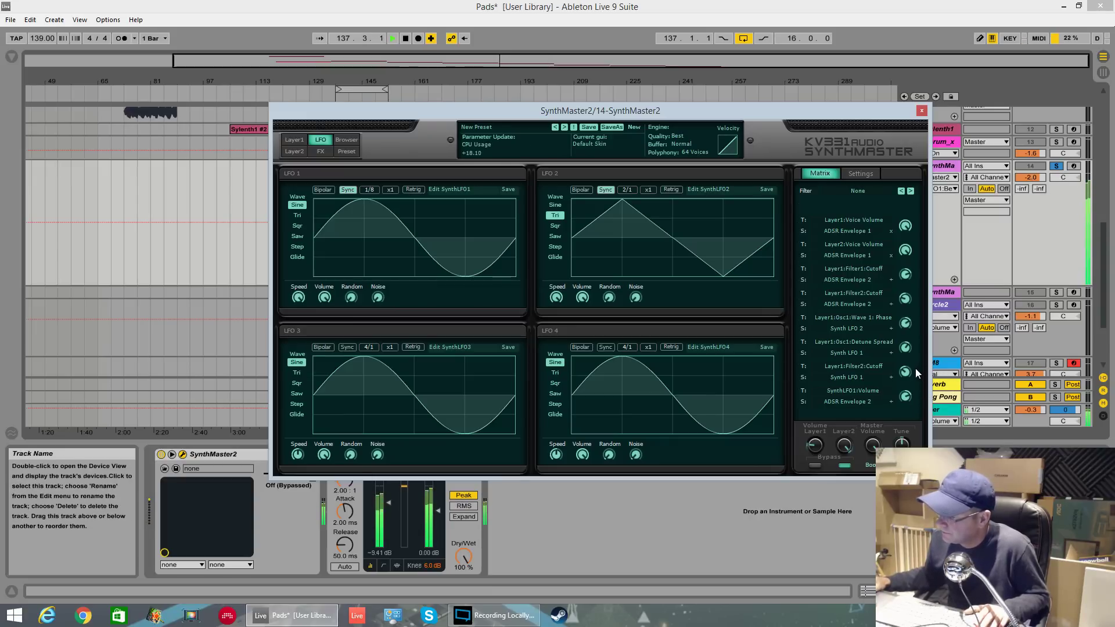
mouse_move(907, 399)
drag(907, 402, 909, 391)
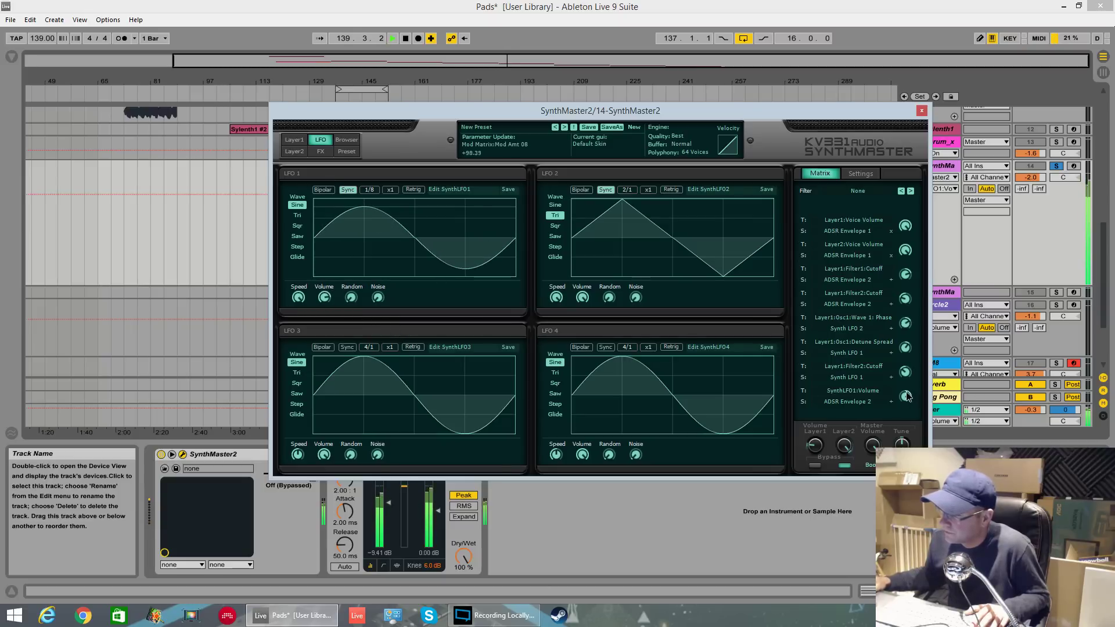
key(space)
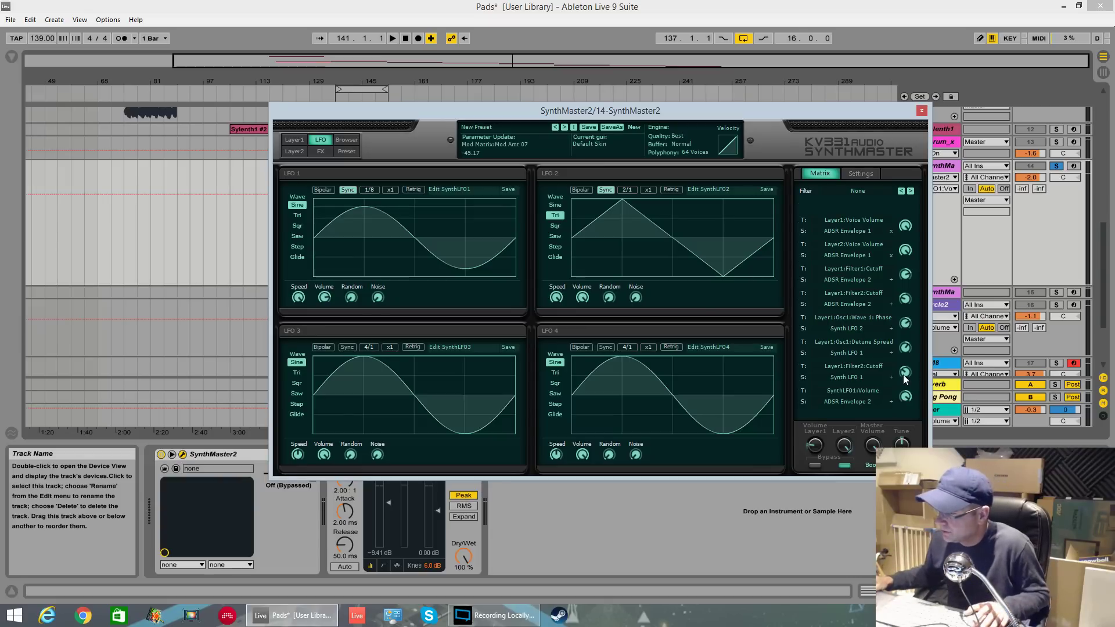
key(space)
drag(905, 403, 906, 409)
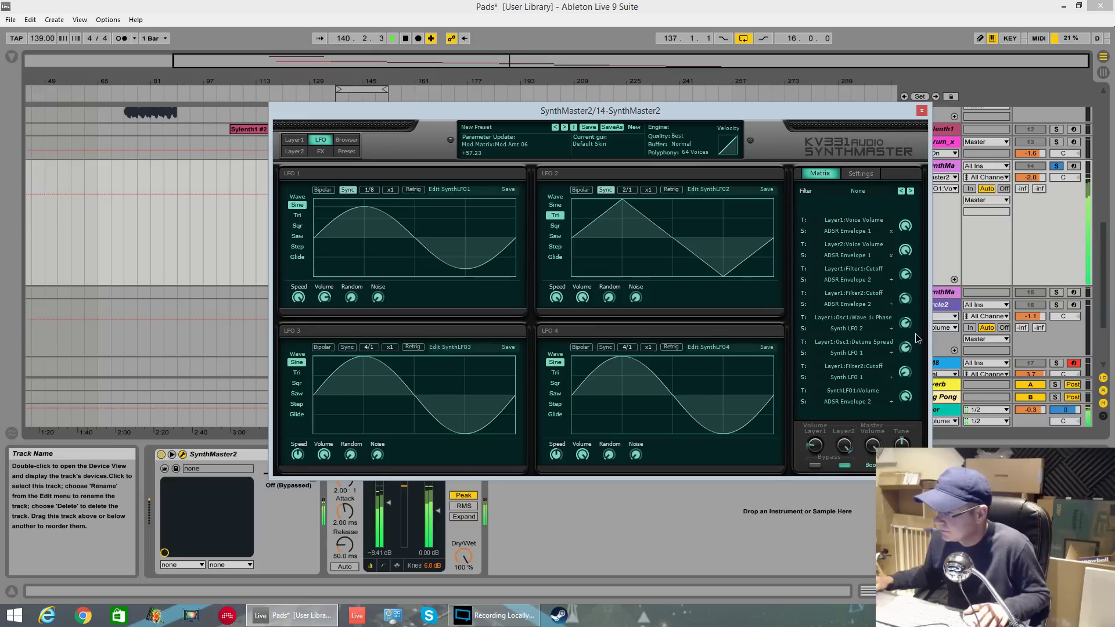
mouse_move(909, 376)
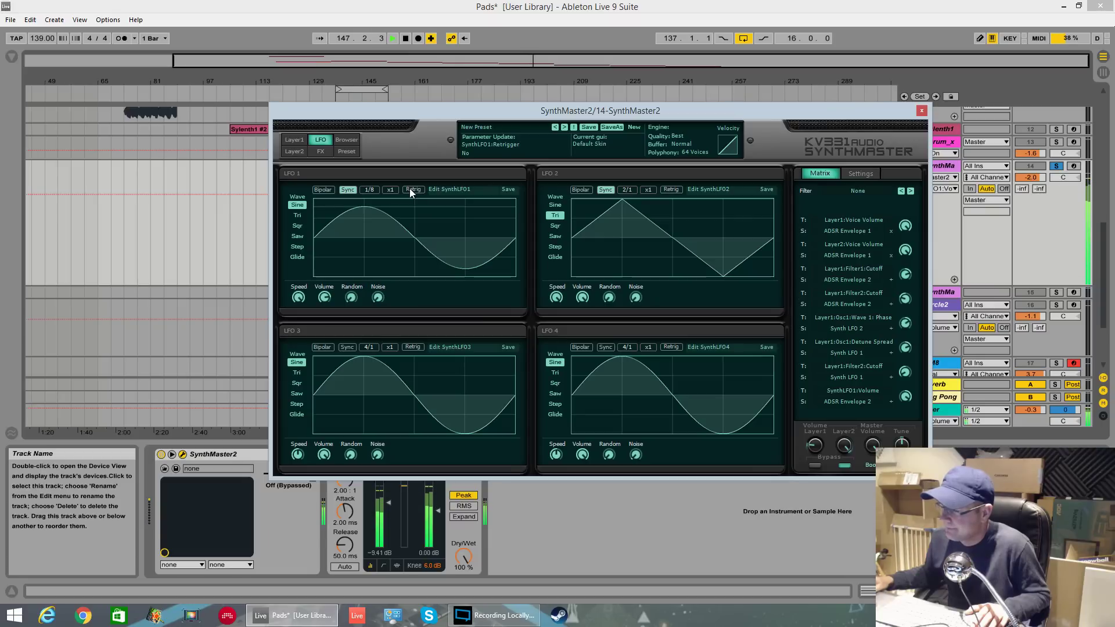
Step: Check synth LFO 1's retrigger option and replay the pad from bar 137
key(space)
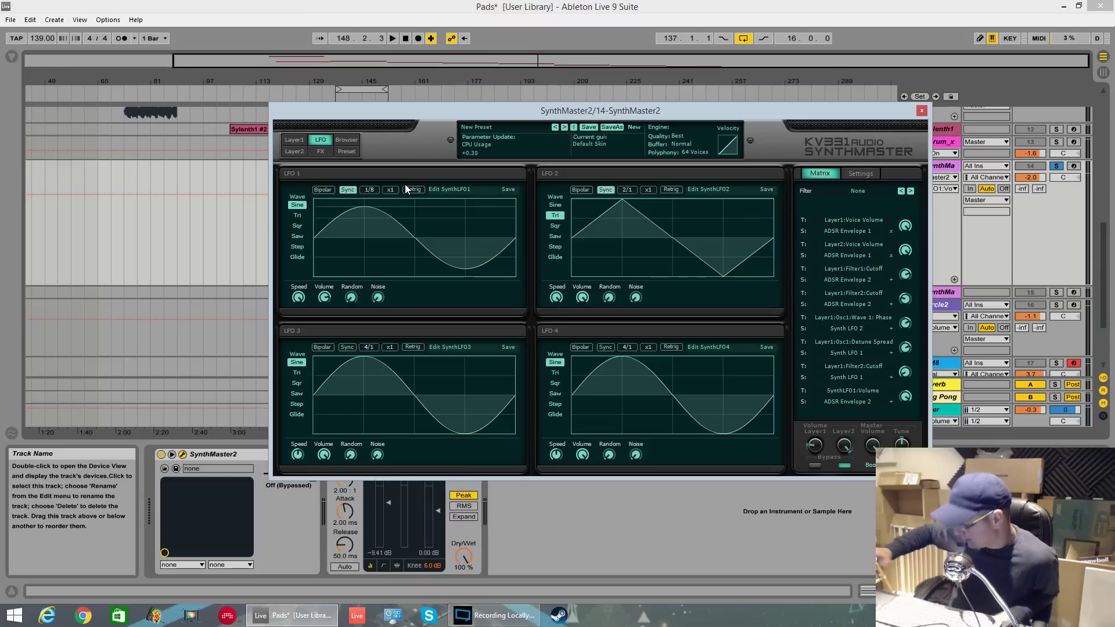
click(414, 190)
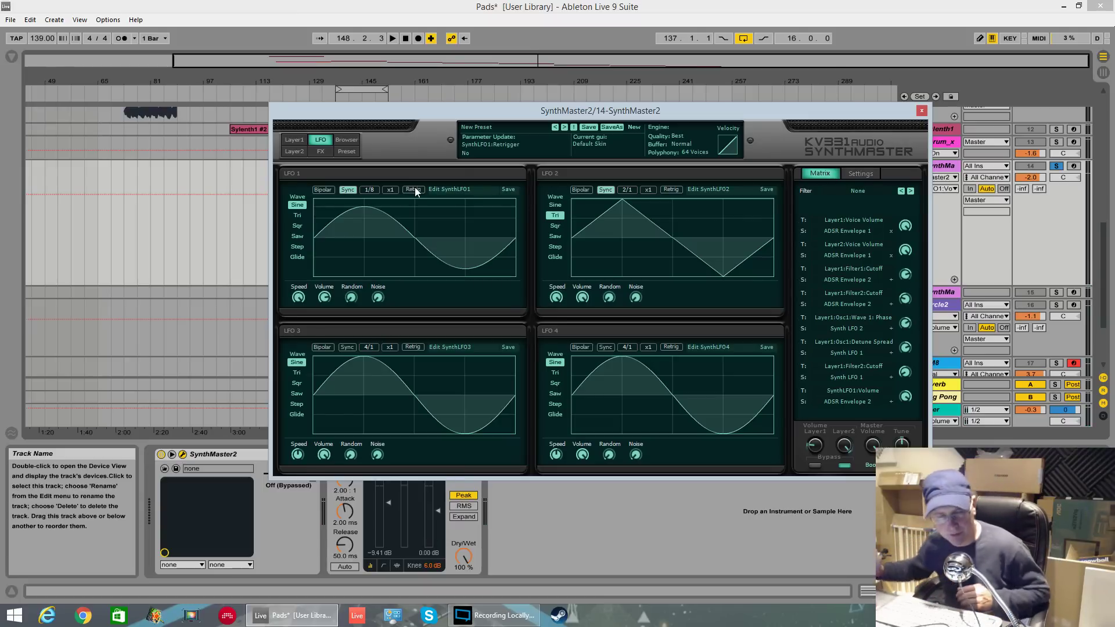
key(space)
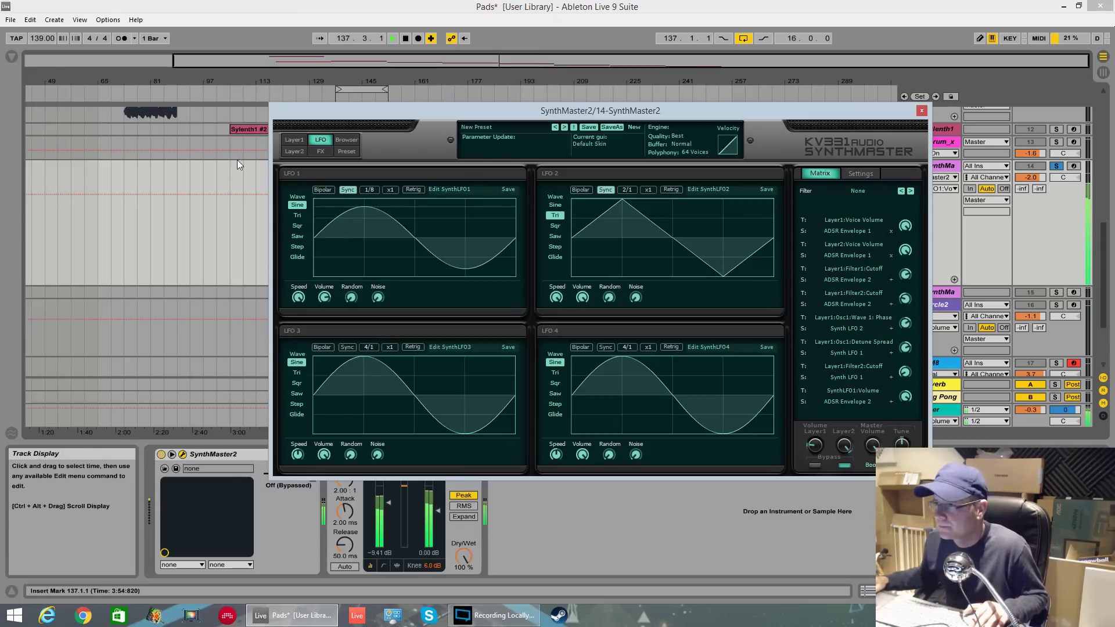
Step: Stop playback and enable the EQ effect on Layer 1
click(294, 140)
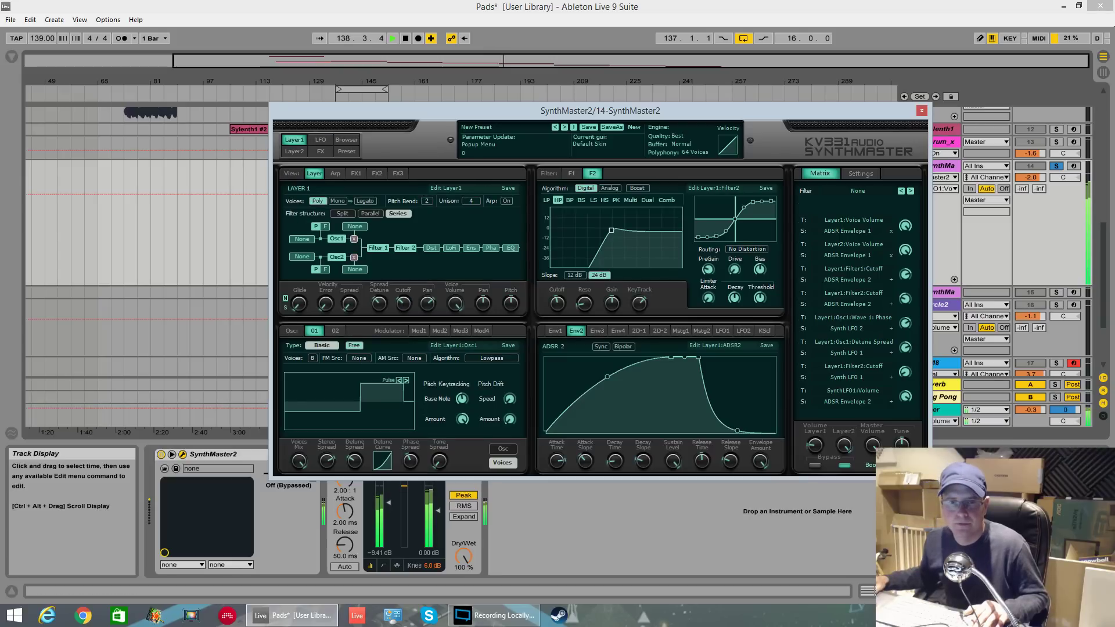
click(15, 342)
key(space)
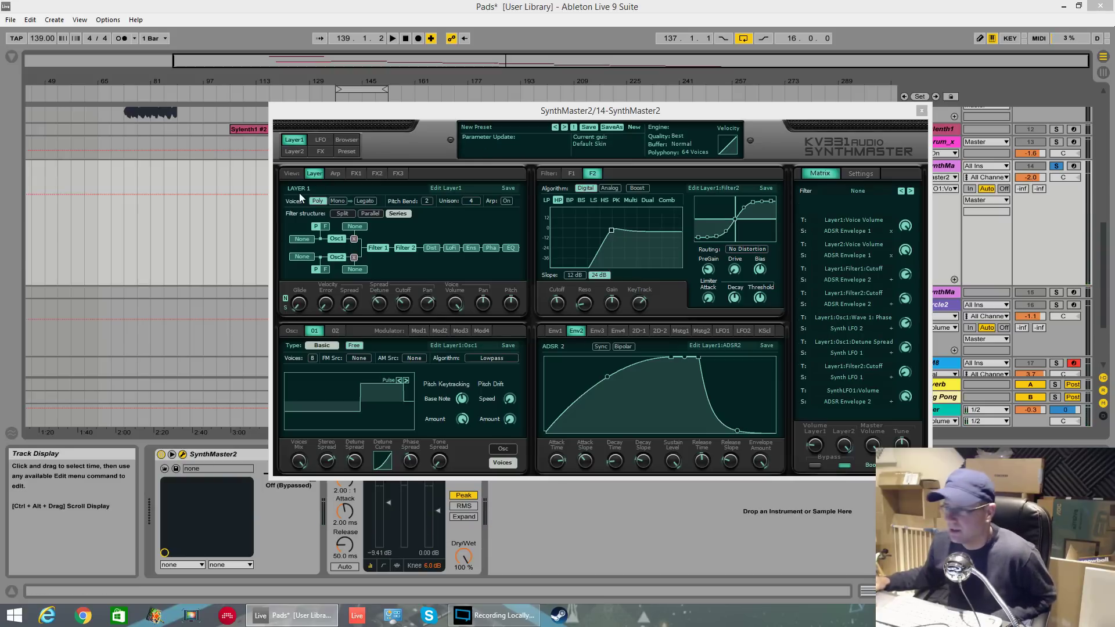
click(397, 173)
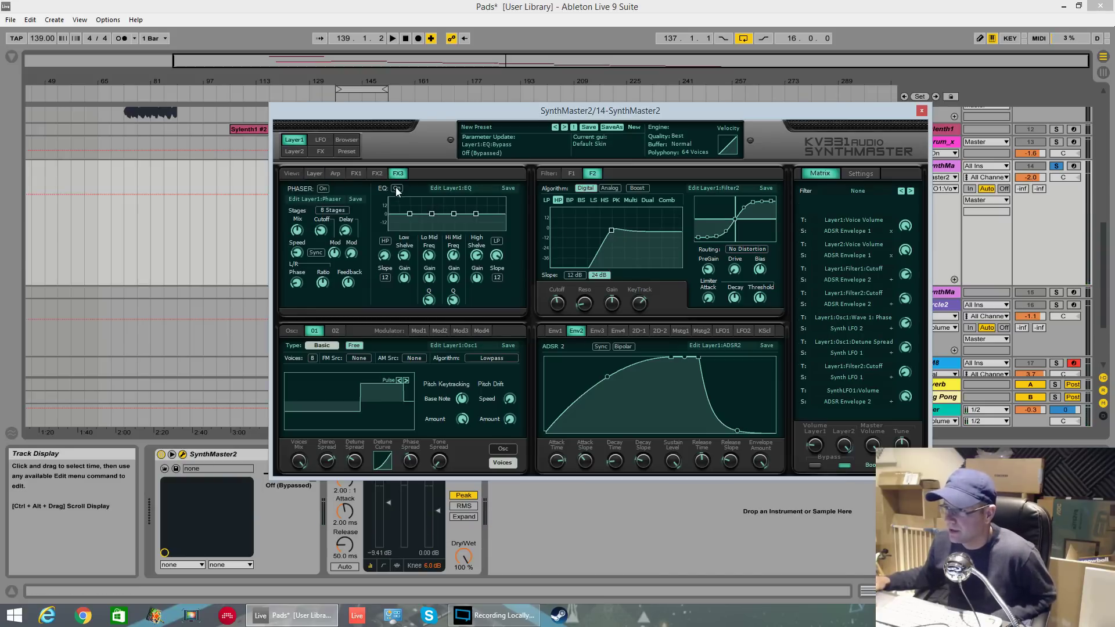
click(396, 188)
click(246, 267)
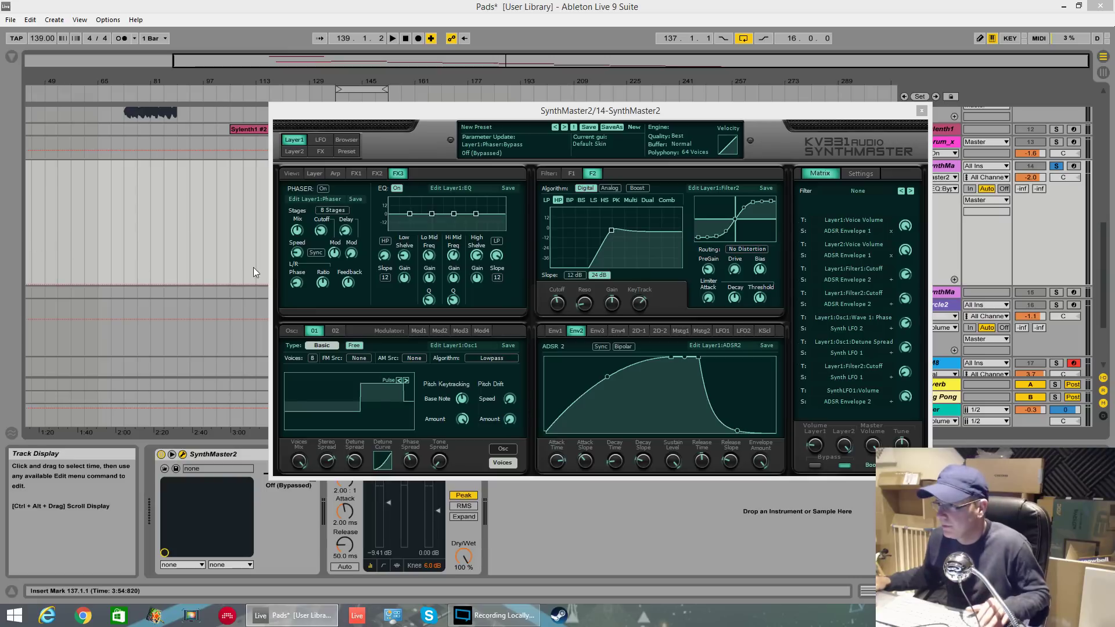
Step: Boost the low and hi-mid bands and lower the high shelf of Layer 1's EQ, and audition the result
drag(409, 214, 414, 191)
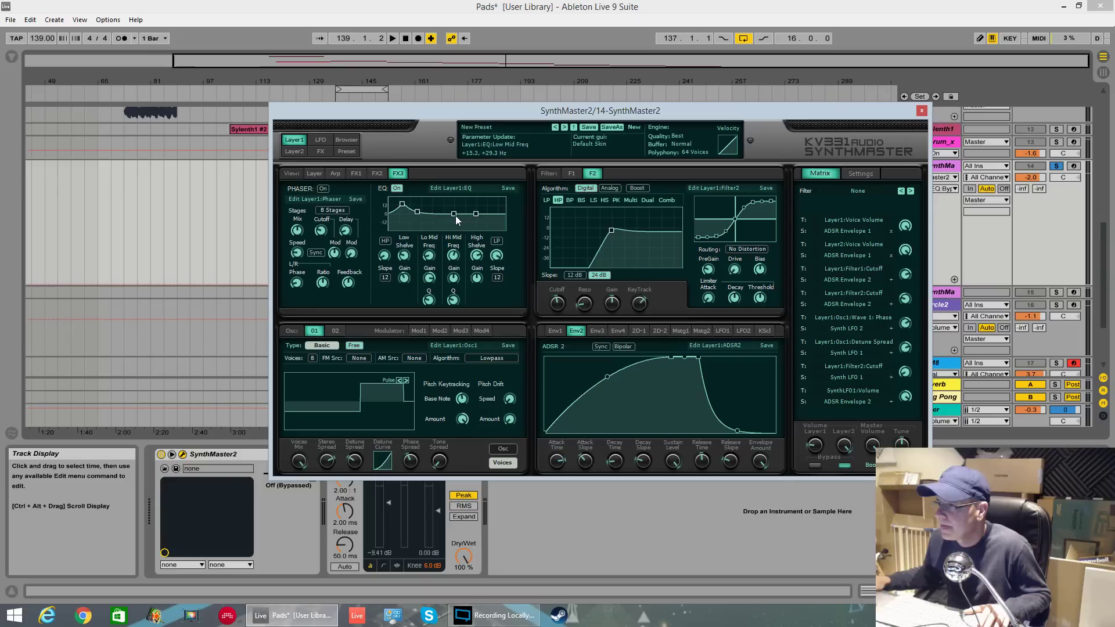
drag(454, 212, 469, 239)
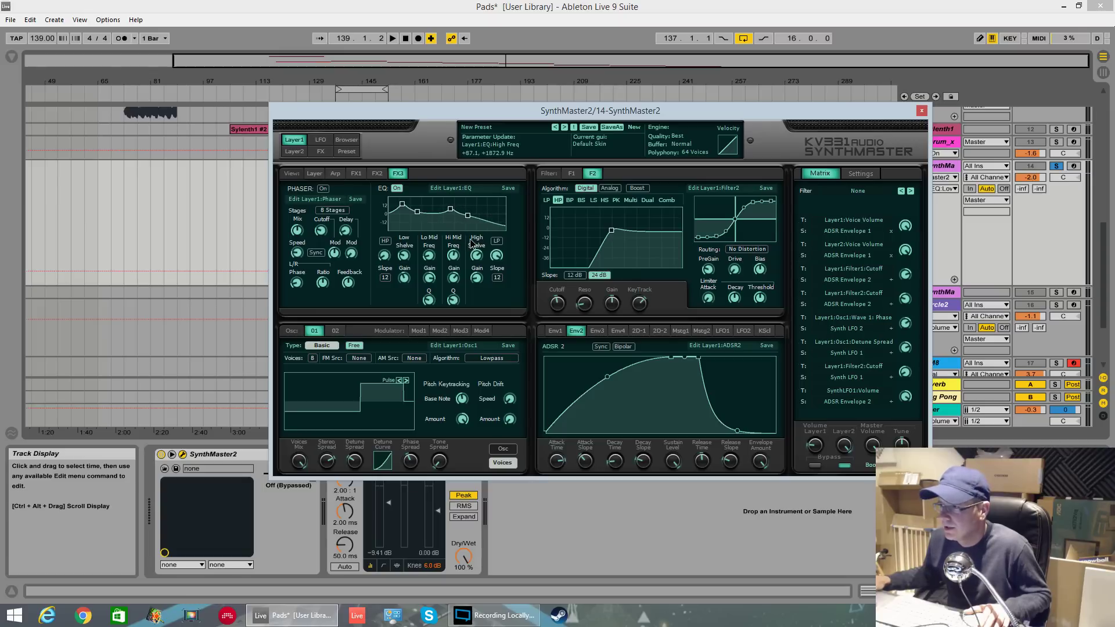
drag(450, 209, 444, 210)
click(403, 204)
key(space)
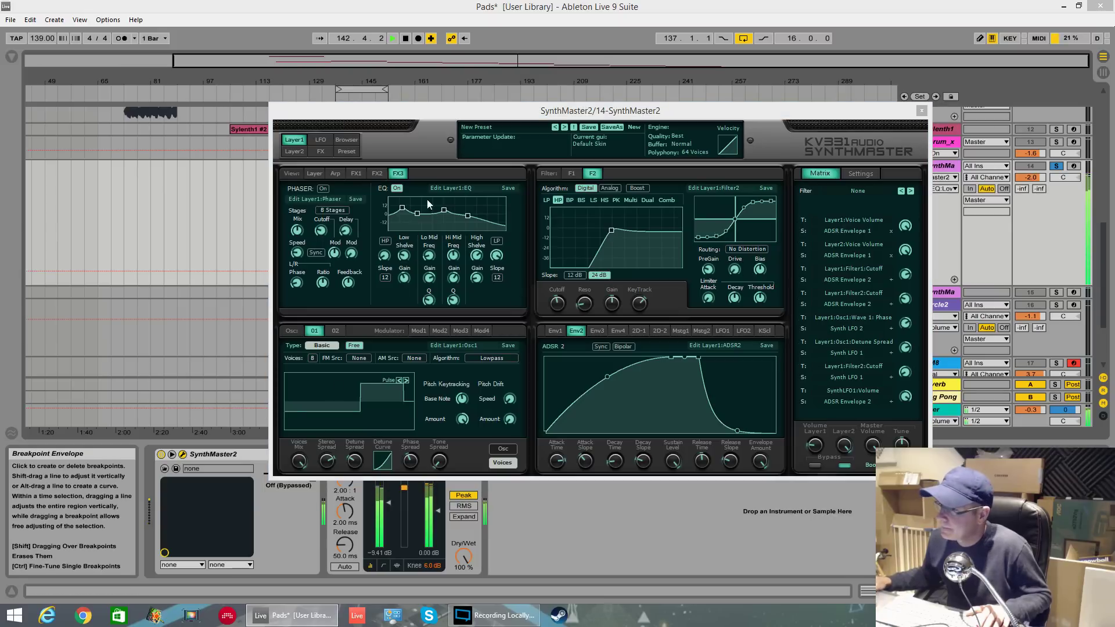
Step: Enable the reverb as Insert 5 on global FX Bus 1 and adjust its mix, size, time and distance during playback
click(319, 152)
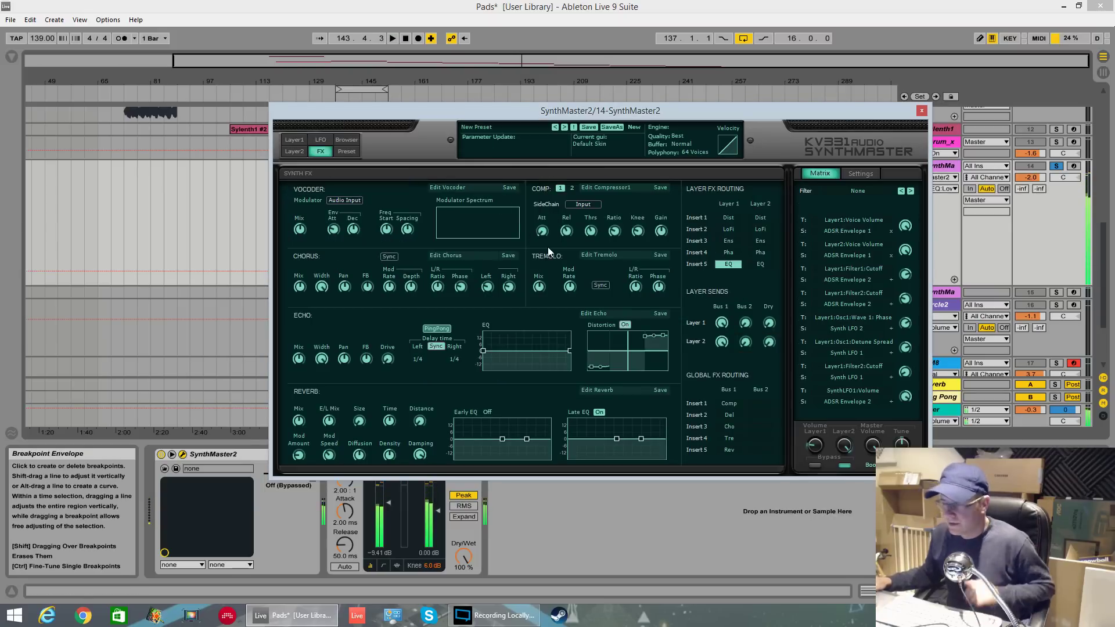
click(729, 449)
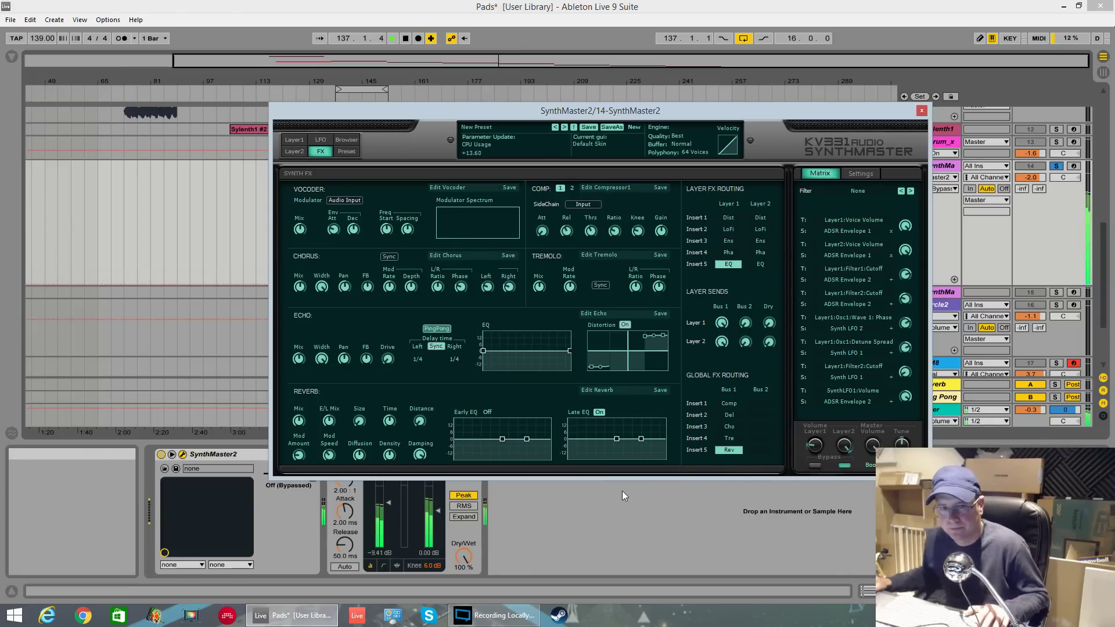
click(301, 423)
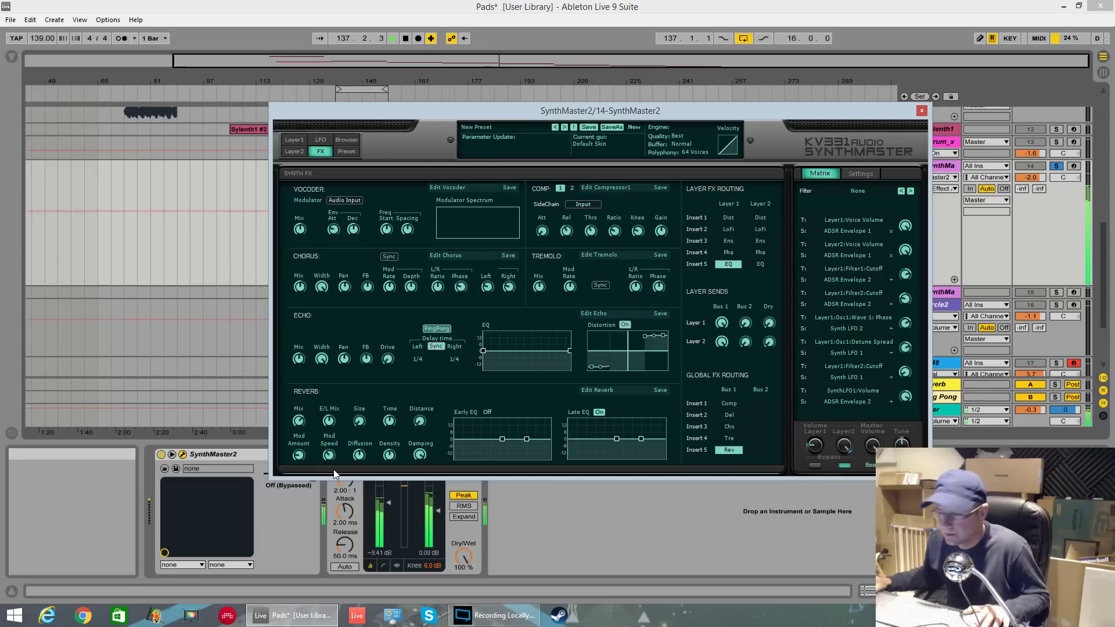
click(359, 421)
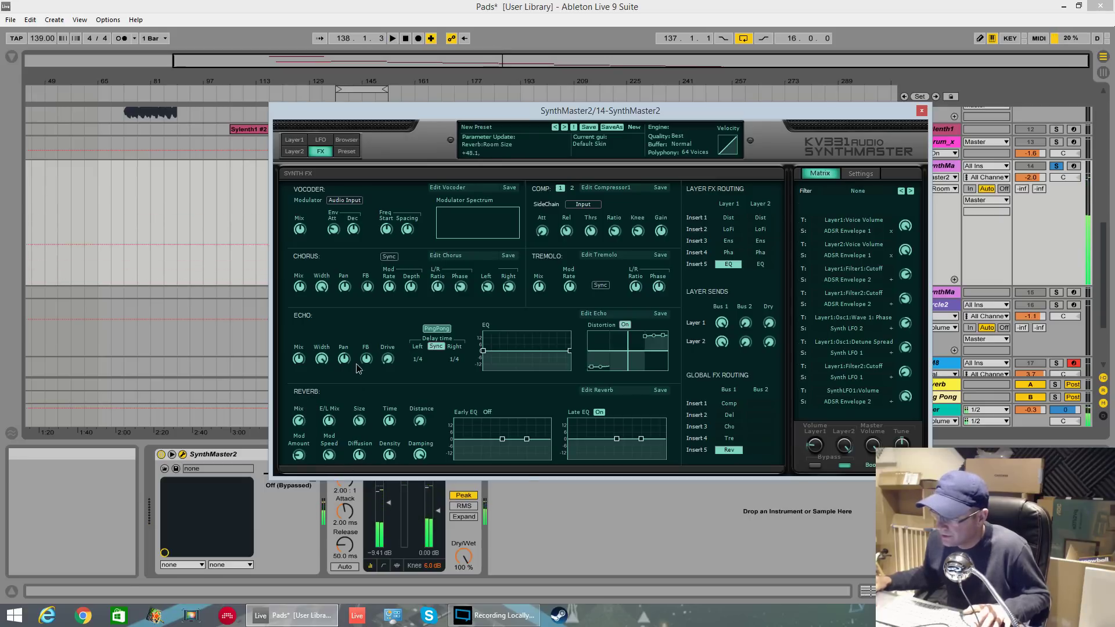
click(390, 421)
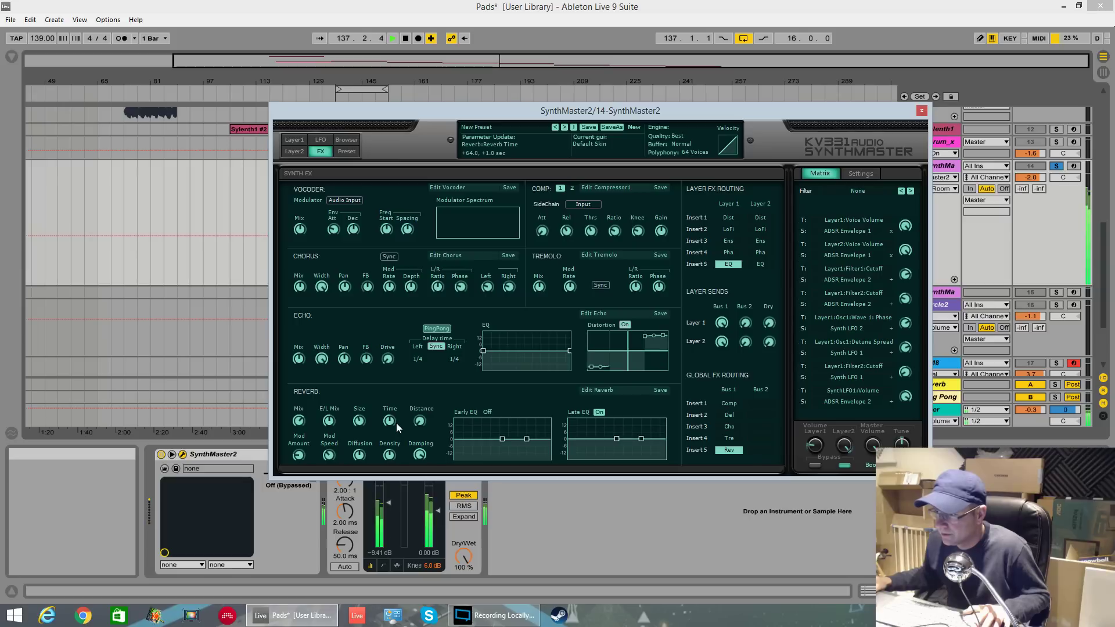
click(418, 422)
drag(421, 387, 423, 376)
Step: Turn on the reverb's Early EQ and cut its bass gain to about -12 dB
click(486, 412)
key(space)
drag(502, 439, 494, 498)
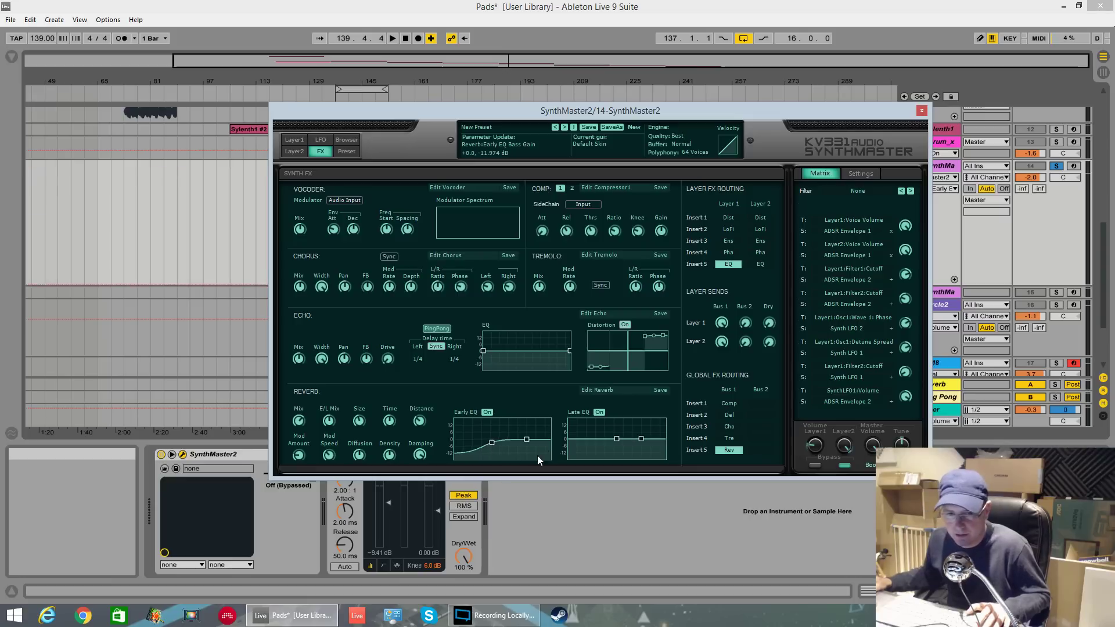
Step: Fine-tune the reverb's size and mix while auditioning the pad
key(space)
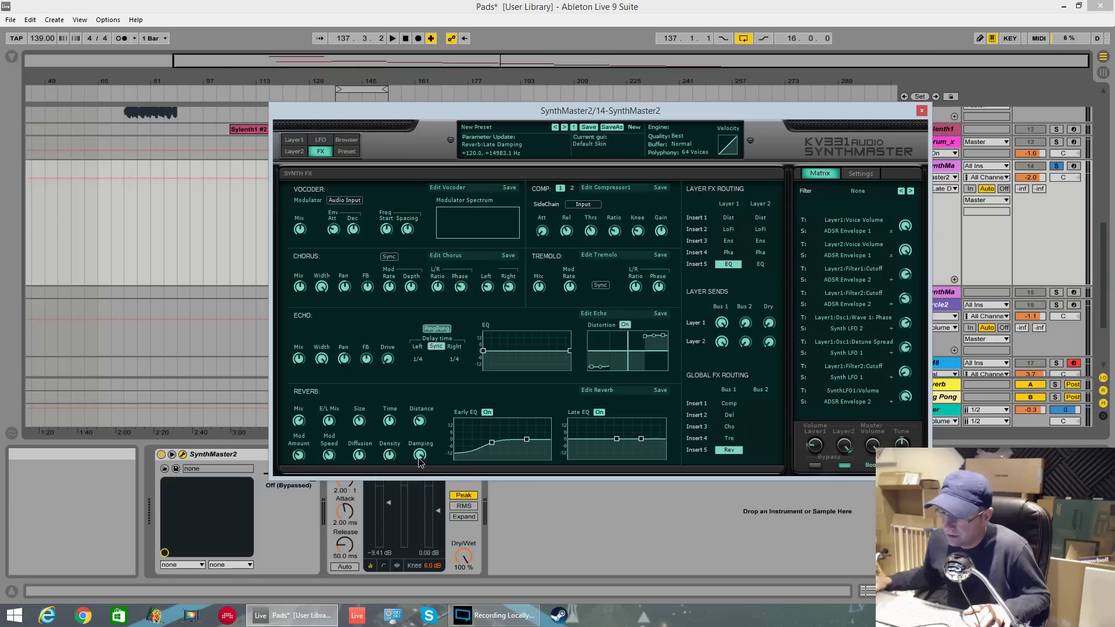
key(space)
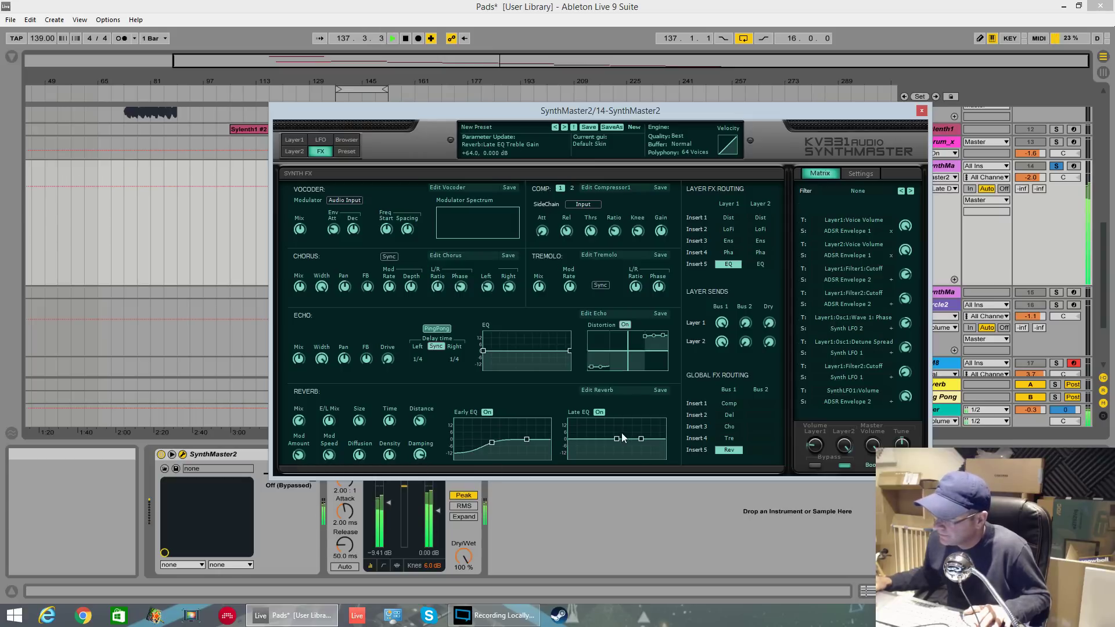
key(space)
drag(361, 418, 360, 441)
key(space)
drag(299, 420, 299, 452)
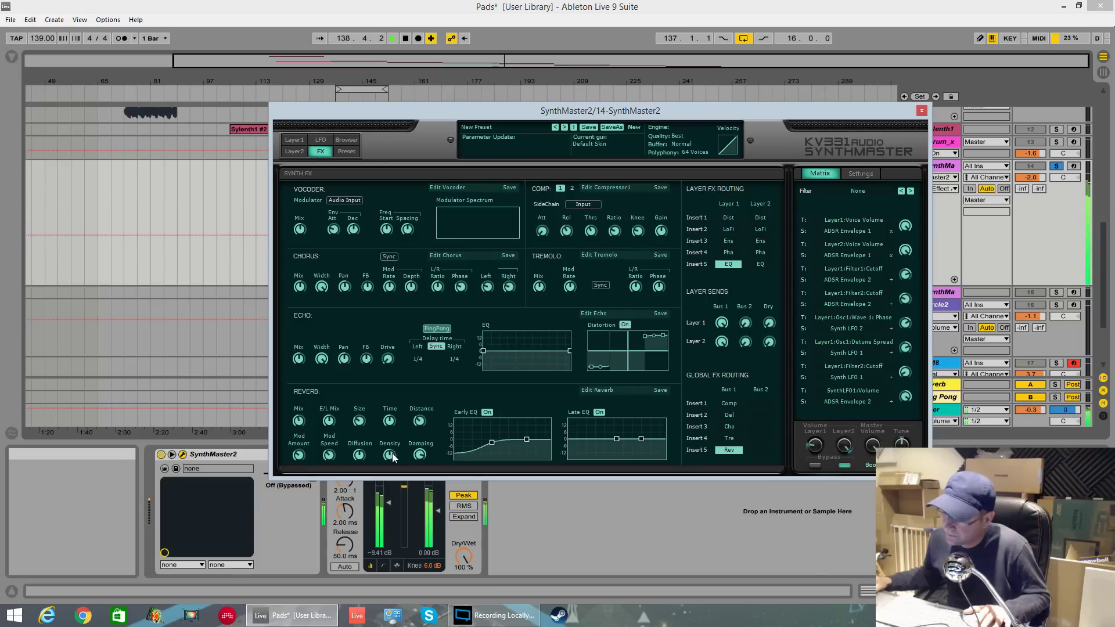
click(360, 426)
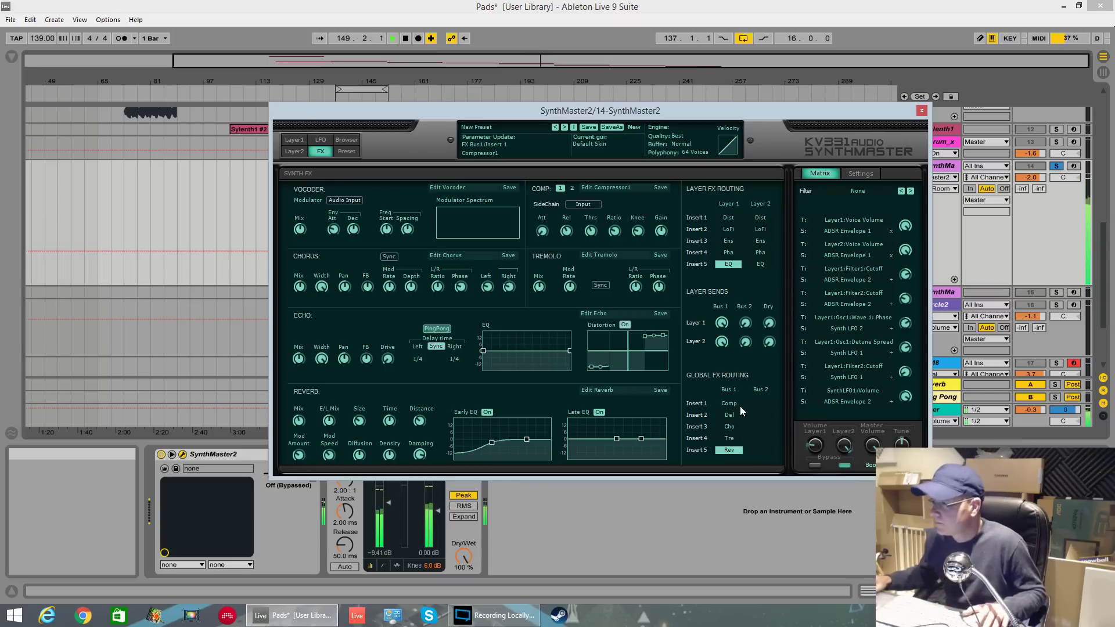
Step: Remove the ADSR Envelope 2 modulation from synth LFO 1's volume by setting its matrix source to None
click(892, 401)
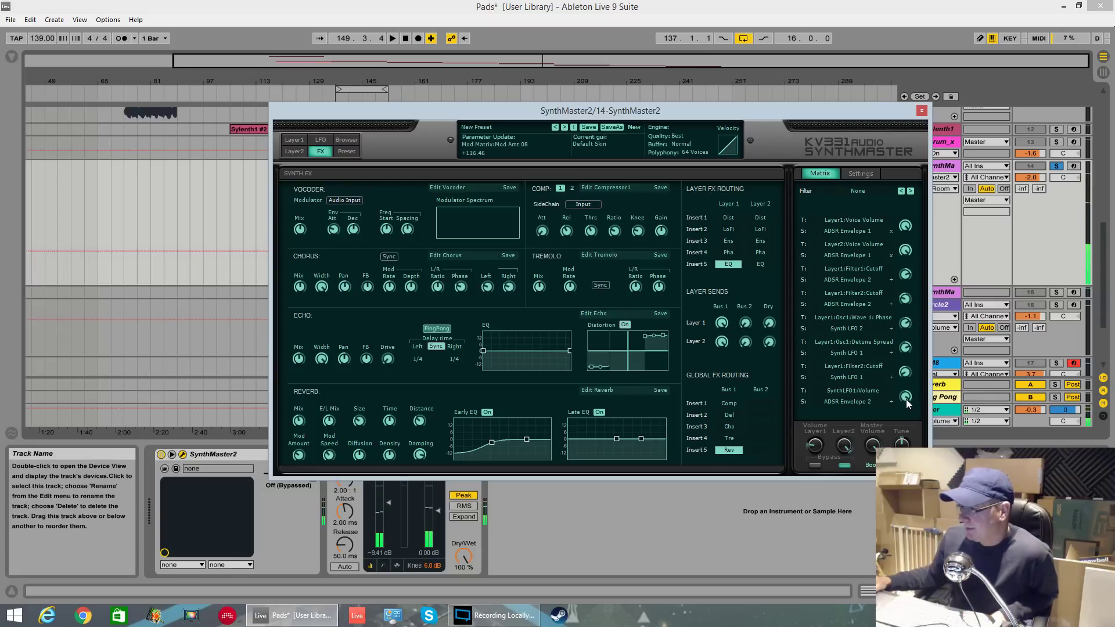
mouse_move(906, 398)
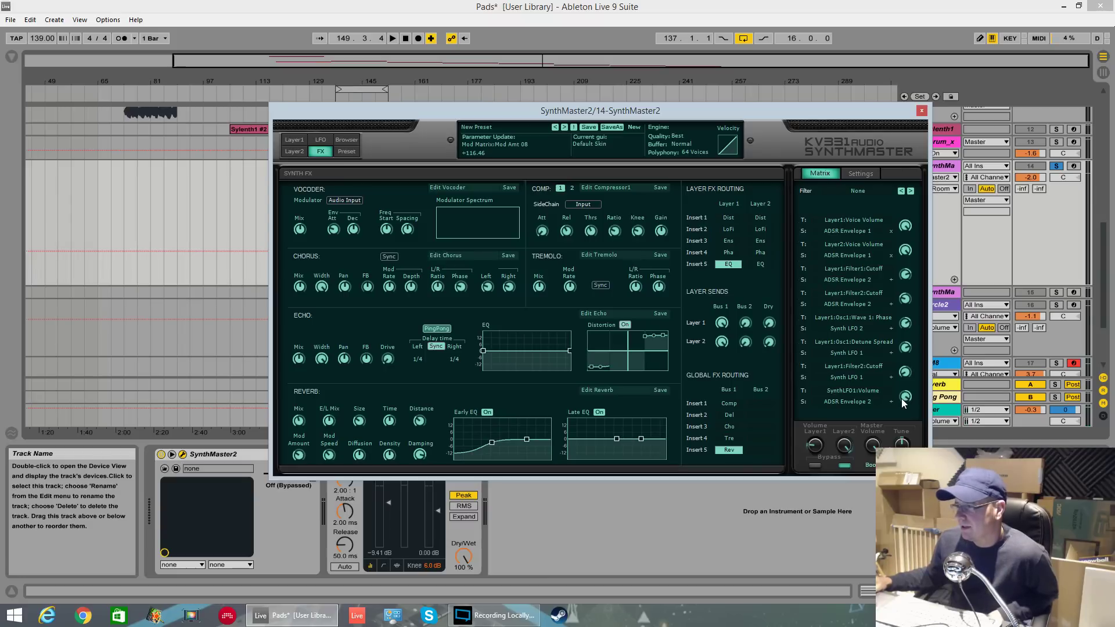
click(873, 394)
click(850, 395)
click(856, 401)
click(856, 403)
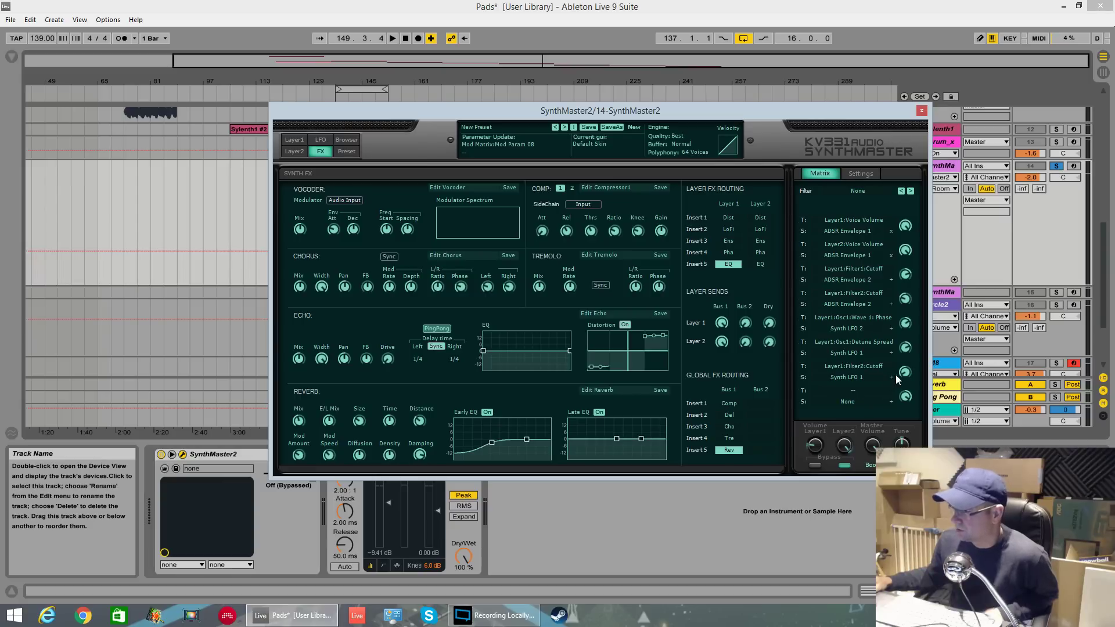
Step: Vary the Synth LFO 1 modulation amounts on Osc 1 detune spread and Filter 2 cutoff during playback, bringing the cutoff amount to about +89
key(space)
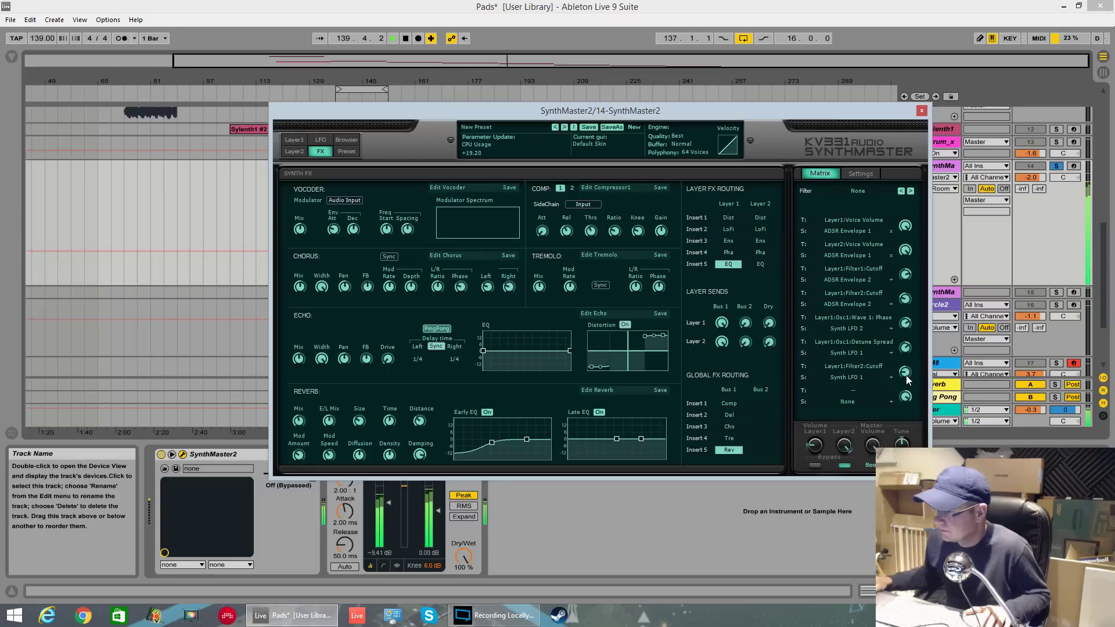
click(844, 402)
click(847, 406)
click(294, 140)
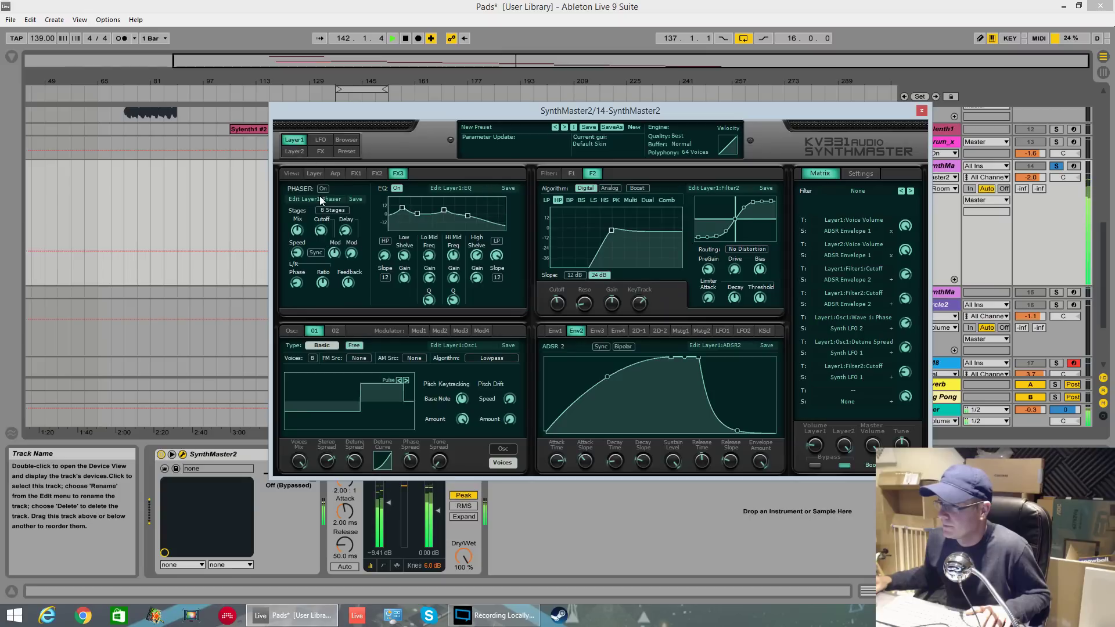
click(320, 140)
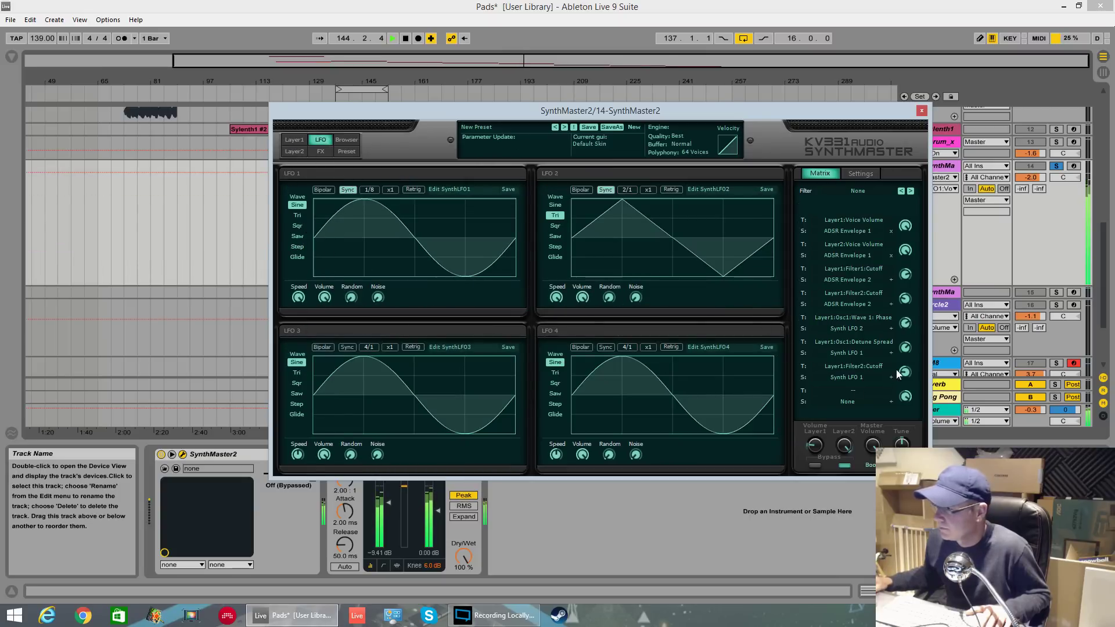
drag(904, 373, 928, 393)
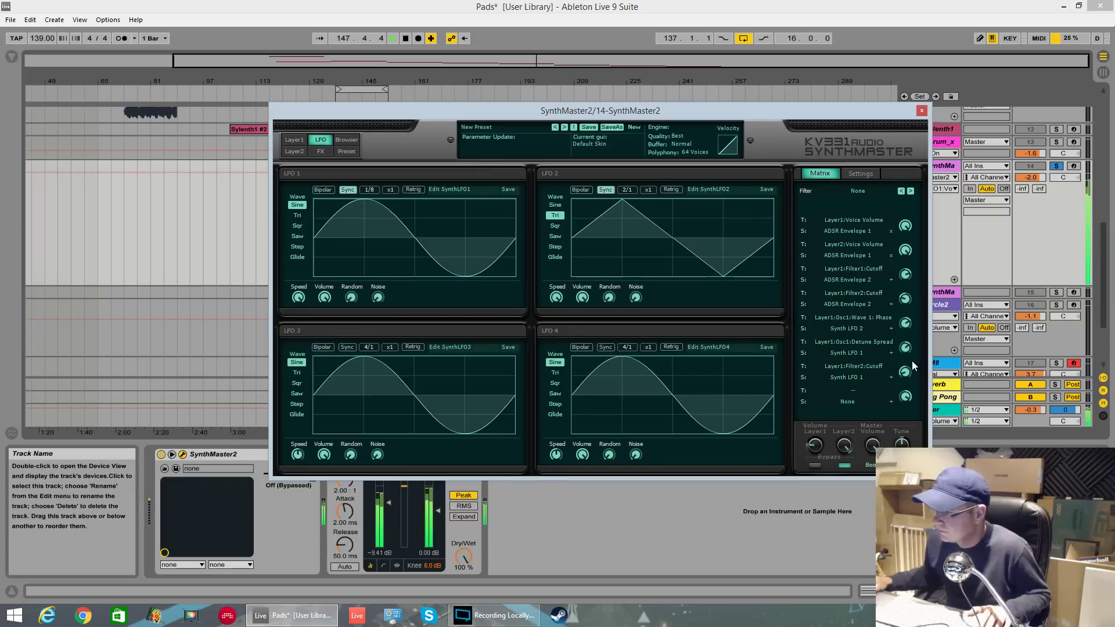
drag(910, 305, 911, 299)
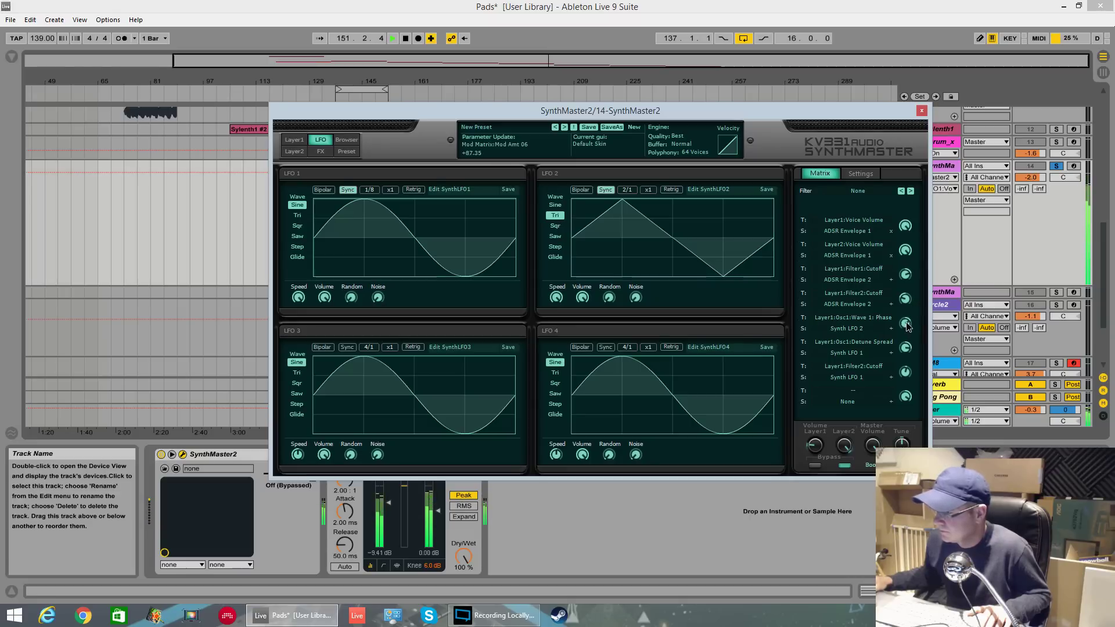
drag(917, 366, 915, 333)
key(space)
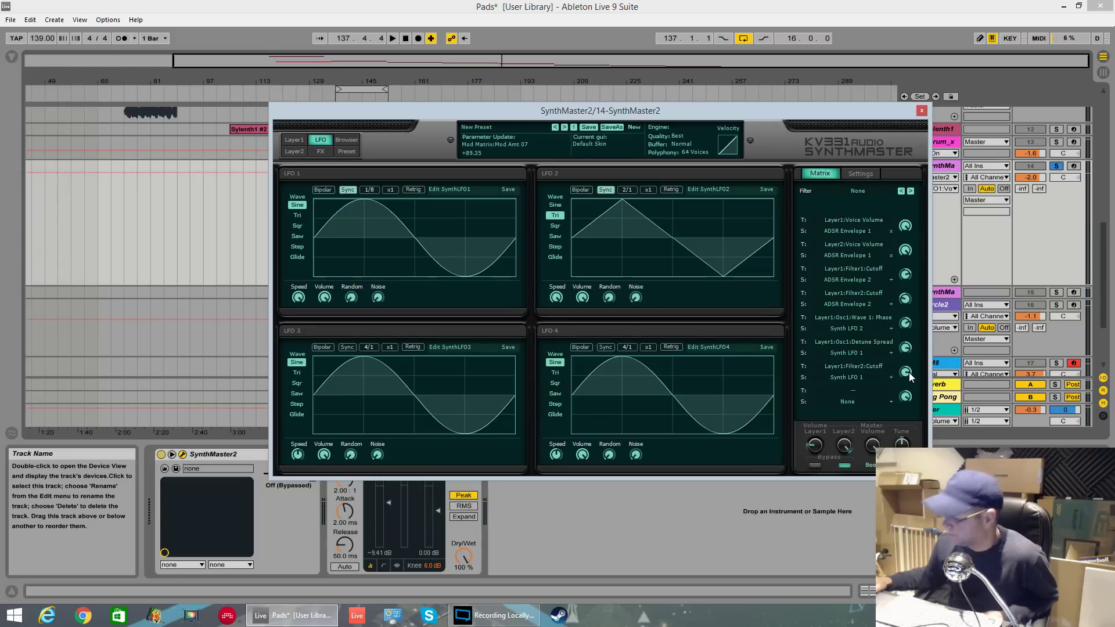
Step: Audition the pad and try a negative Synth LFO 1 amount of about -79 on Filter 2 cutoff
key(space)
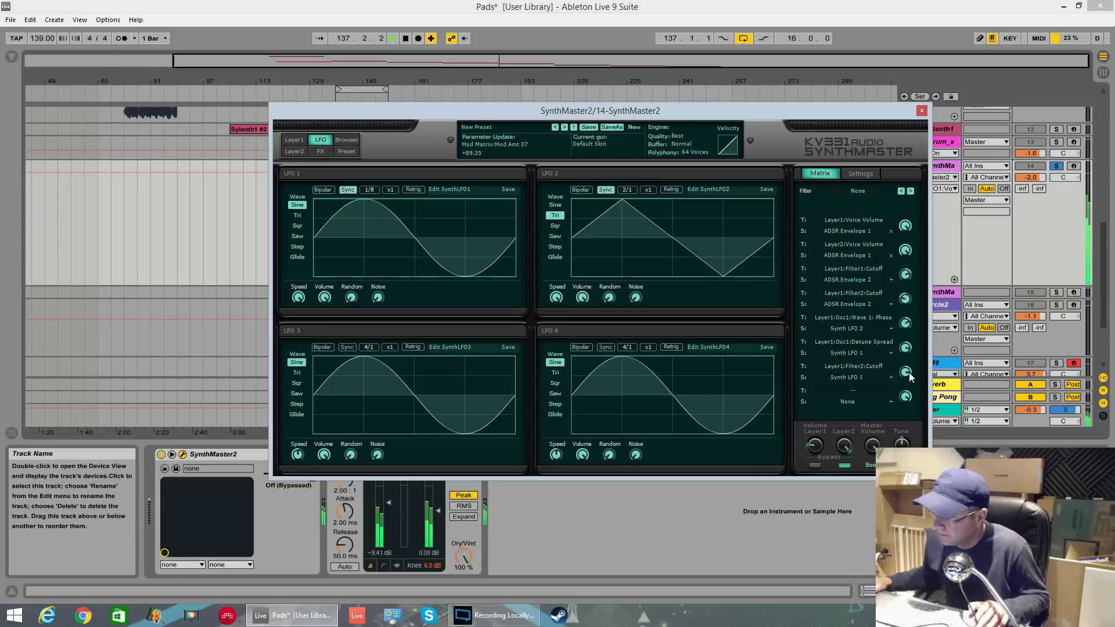
key(space)
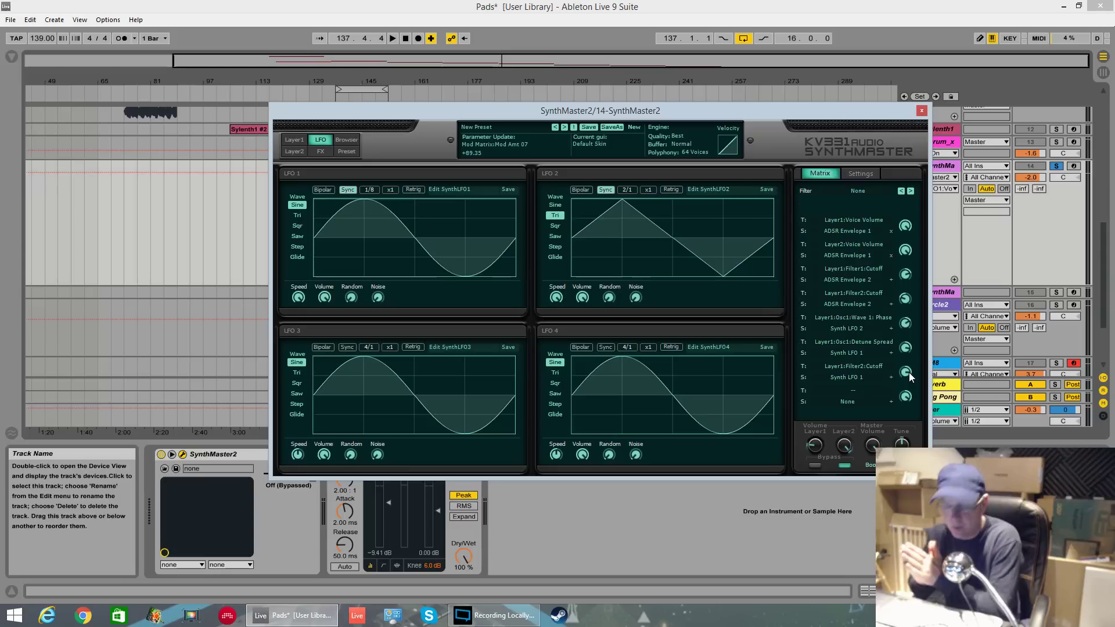
key(space)
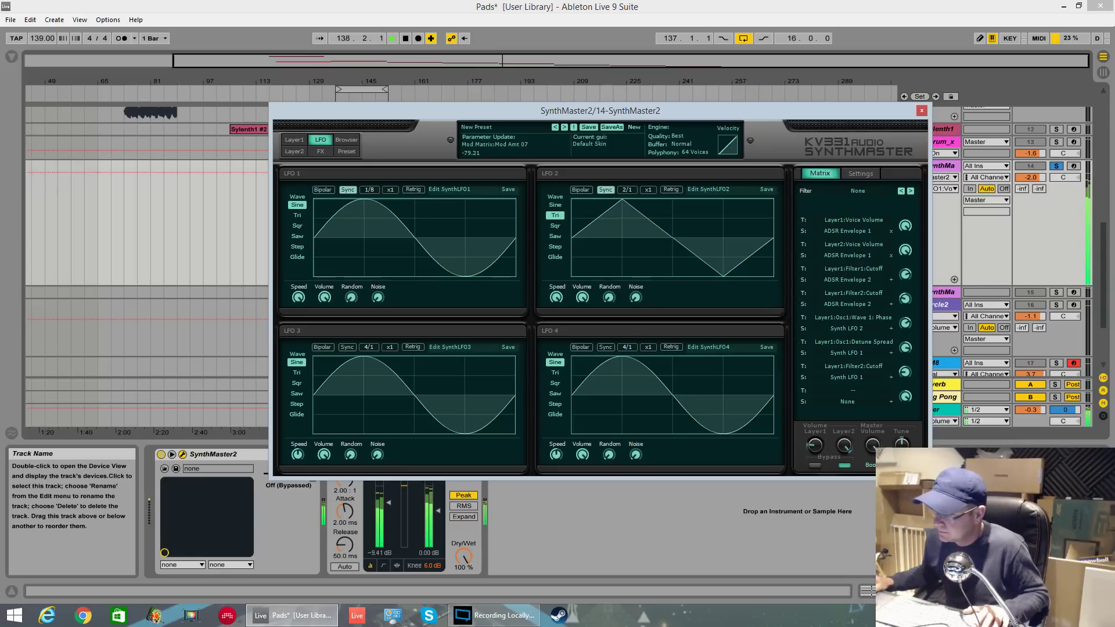
key(space)
Step: Show the Layer 1 routing and readjust the LFO 1 amounts on Filter 2 cutoff and Osc 1 detune spread during playback, with detune at about +43
click(295, 140)
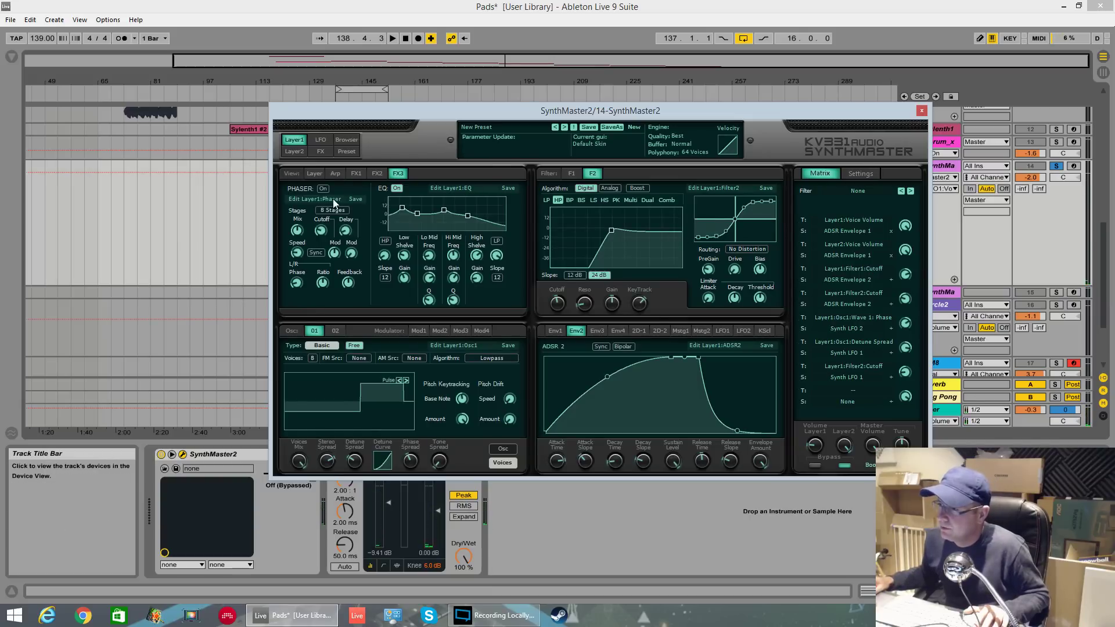
click(313, 174)
key(space)
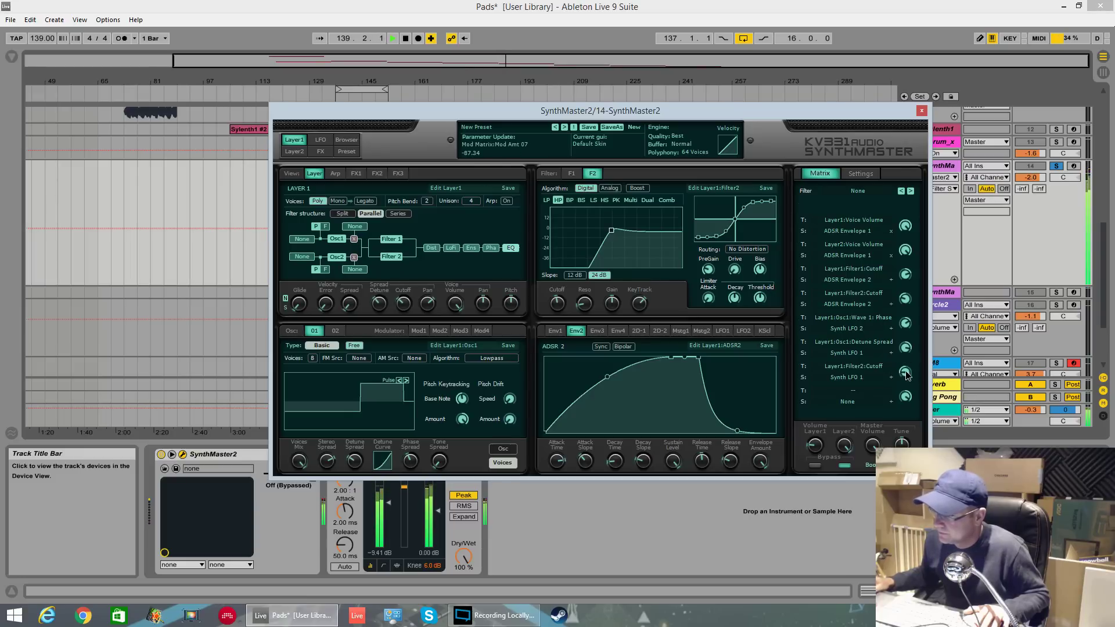
drag(908, 344, 909, 304)
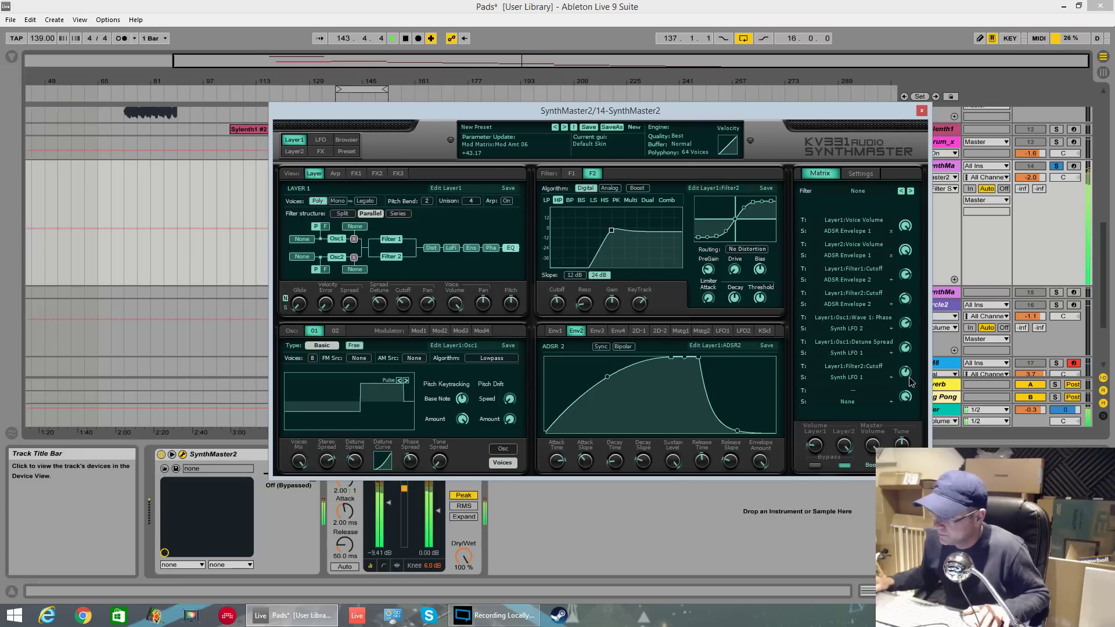
key(space)
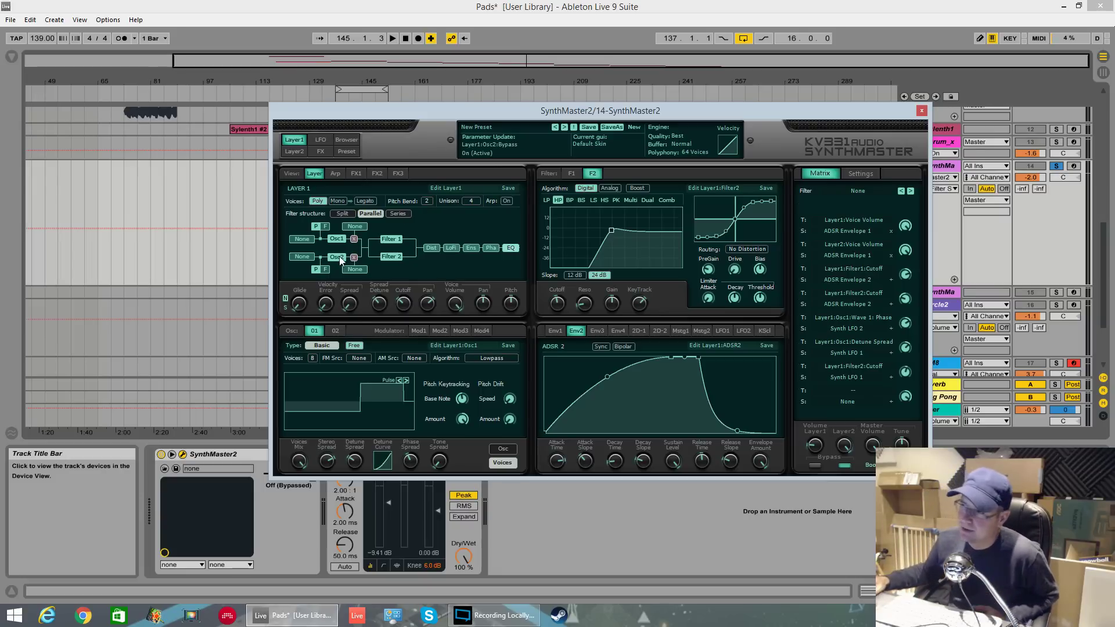
Step: Compare the Series, Split and Parallel filter structures of Layer 1, settle on Series, and move the synth window clear of the device chain
click(399, 214)
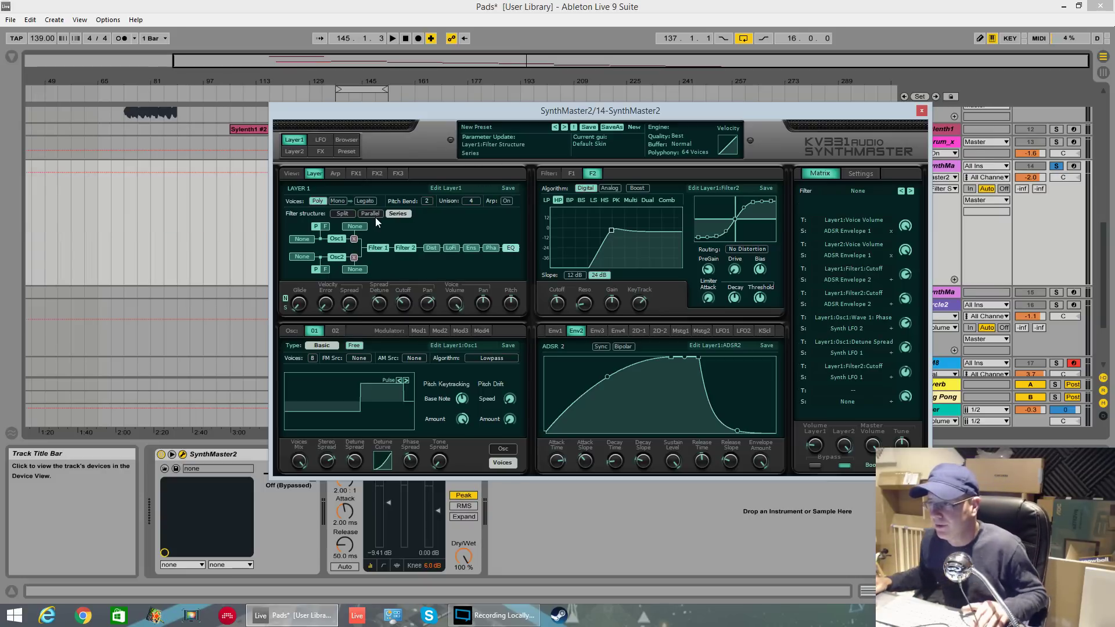
click(346, 216)
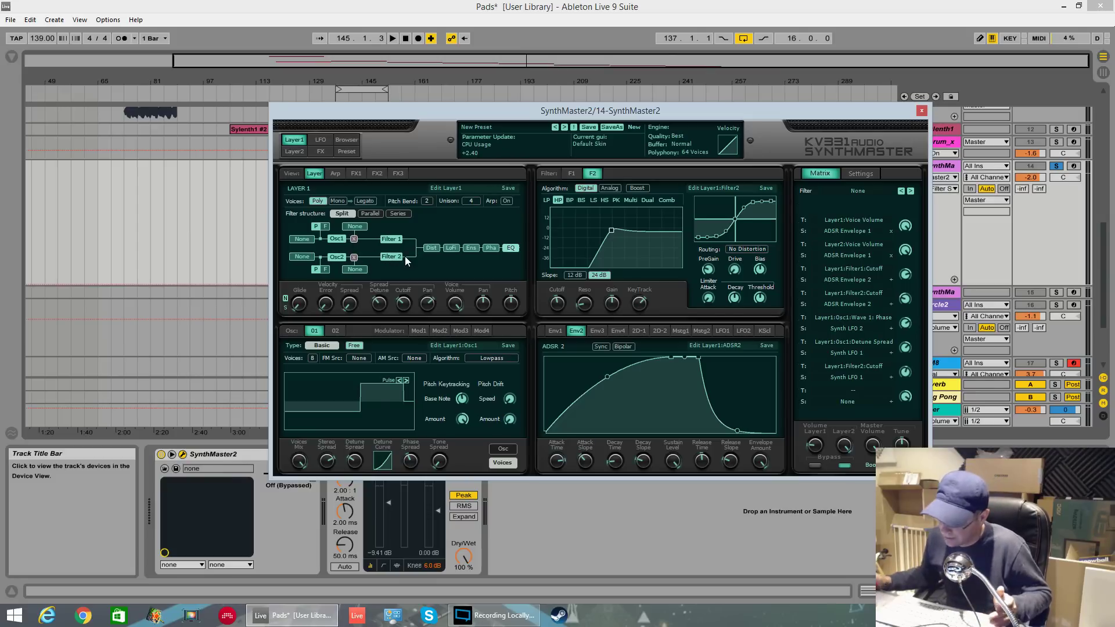
key(space)
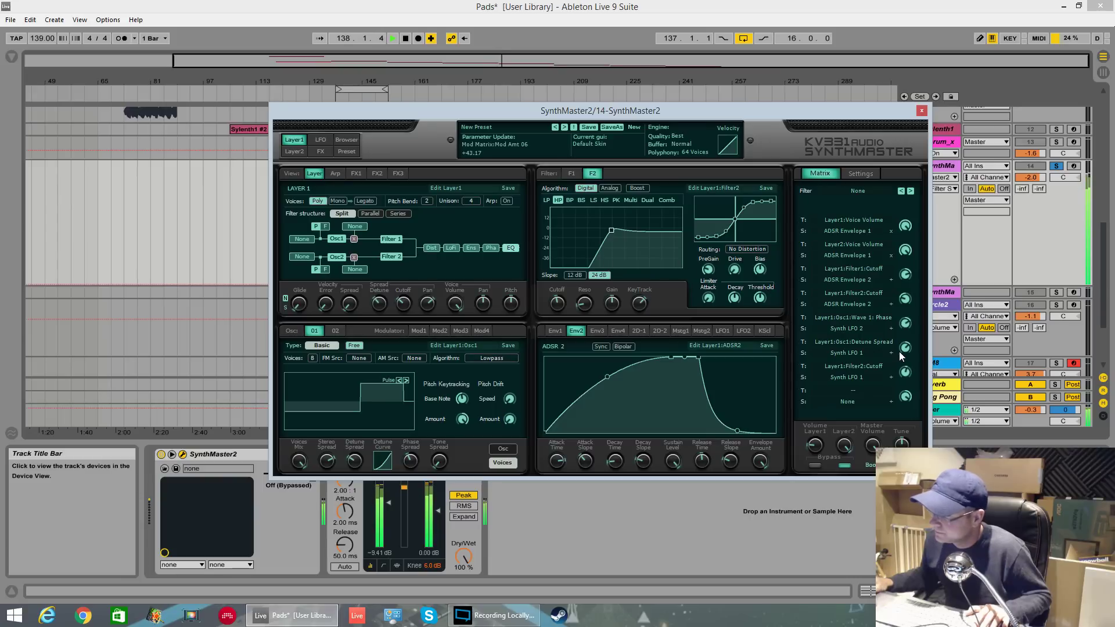
click(369, 213)
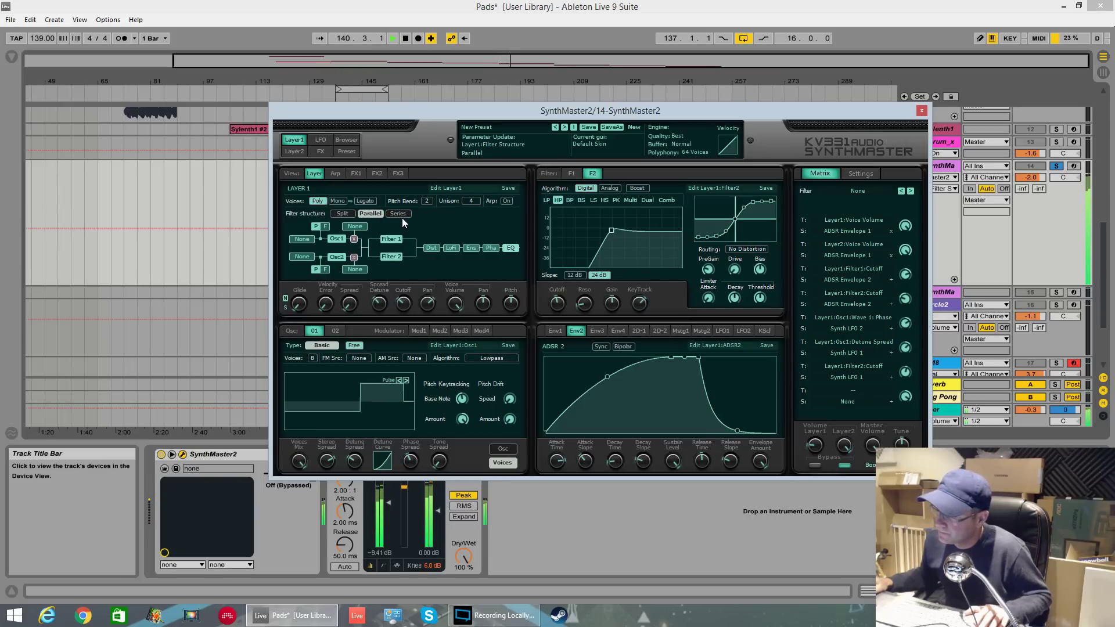
click(398, 215)
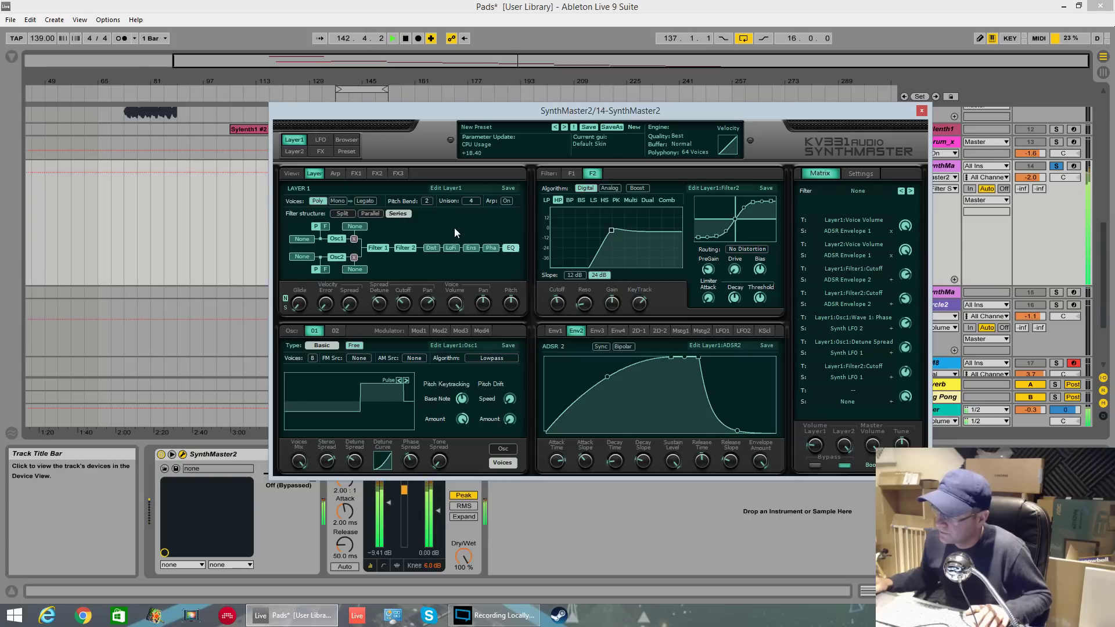
key(space)
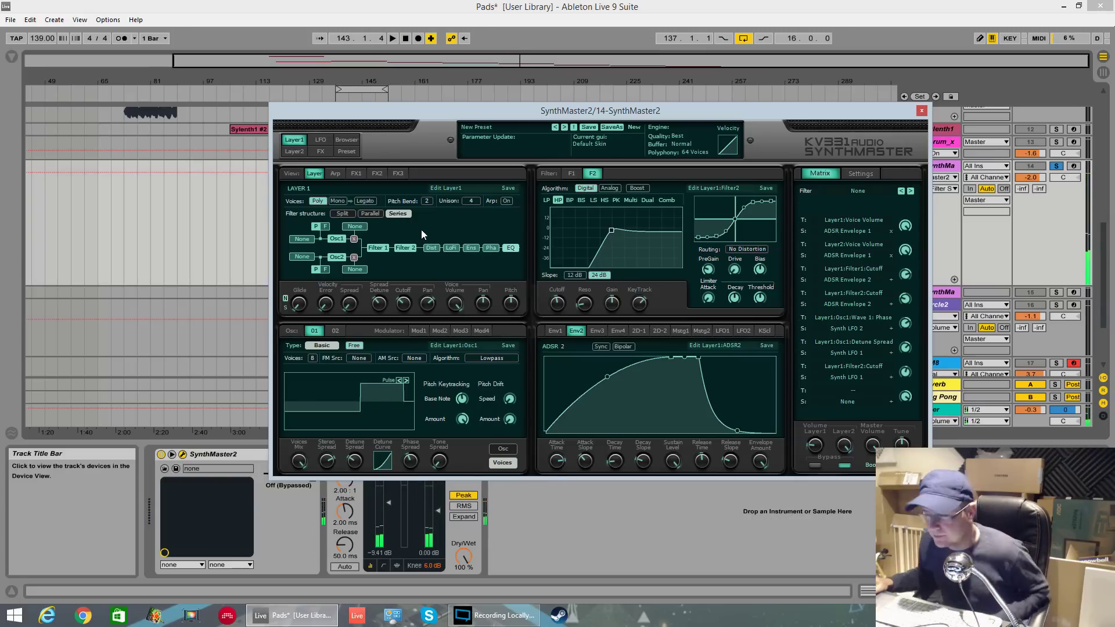
drag(660, 119, 613, 71)
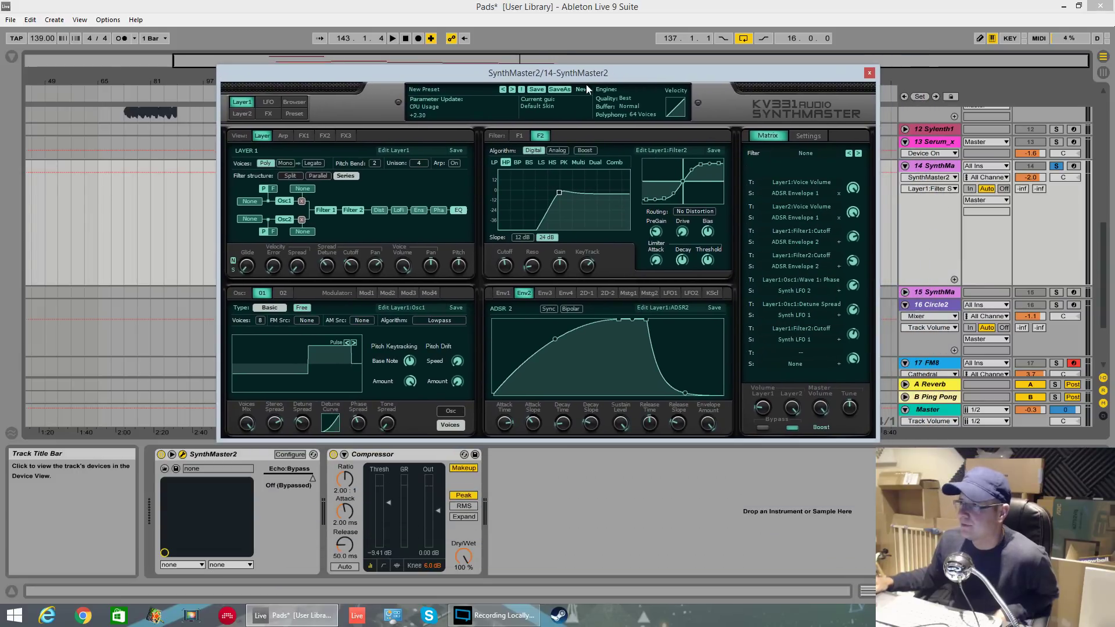